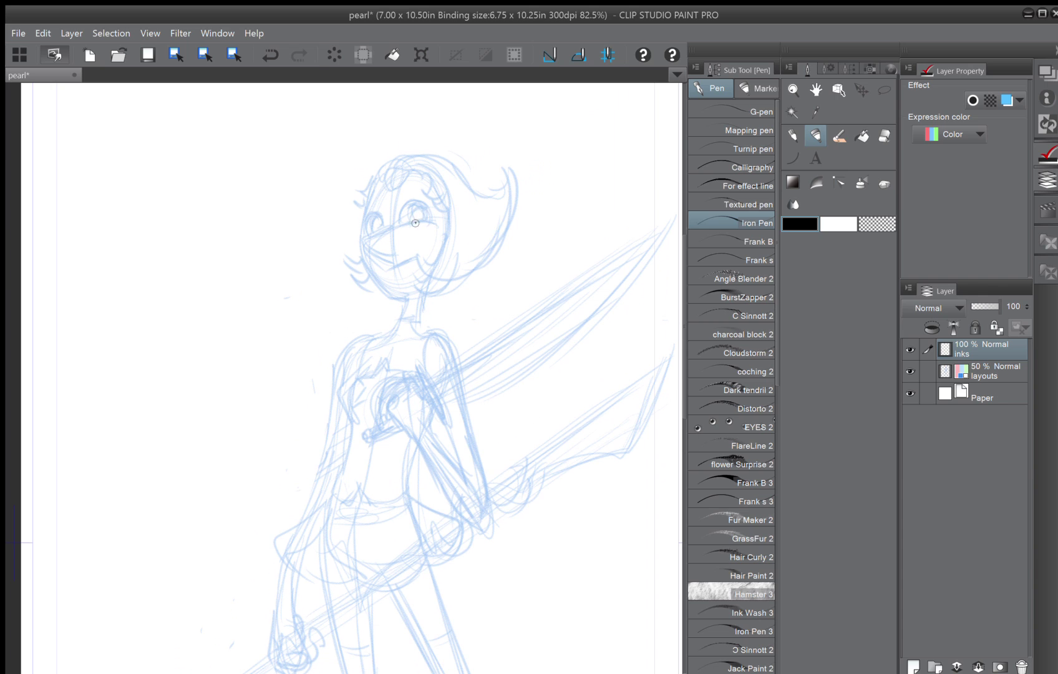
Ink the outlines of both eyes and the pointed nose over the blue sketch with the Iron Pen.
{"action": "left_click_drag", "start_coordinate": [427, 222], "coordinate": [394, 229]}
{"action": "key", "text": "ctrl+z"}
{"action": "mouse_move", "coordinate": [428, 221]}
{"action": "left_mouse_down"}
{"action": "mouse_move", "coordinate": [415, 200]}
{"action": "mouse_move", "coordinate": [396, 220]}
{"action": "left_mouse_up"}
{"action": "key", "text": "ctrl+z"}
{"action": "mouse_move", "coordinate": [391, 228]}
{"action": "left_mouse_down"}
{"action": "mouse_move", "coordinate": [364, 239]}
{"action": "mouse_move", "coordinate": [391, 259]}
{"action": "mouse_move", "coordinate": [374, 214]}
{"action": "mouse_move", "coordinate": [369, 231]}
{"action": "left_mouse_up"}
{"action": "key", "text": "ctrl+z"}
{"action": "mouse_move", "coordinate": [423, 203]}
{"action": "left_mouse_down"}
{"action": "mouse_move", "coordinate": [427, 221]}
{"action": "mouse_move", "coordinate": [401, 225]}
{"action": "mouse_move", "coordinate": [430, 222]}
{"action": "left_mouse_up"}
{"action": "left_click", "coordinate": [280, 62]}
{"action": "left_click", "coordinate": [274, 53]}
{"action": "left_click_drag", "start_coordinate": [426, 219], "coordinate": [426, 207]}
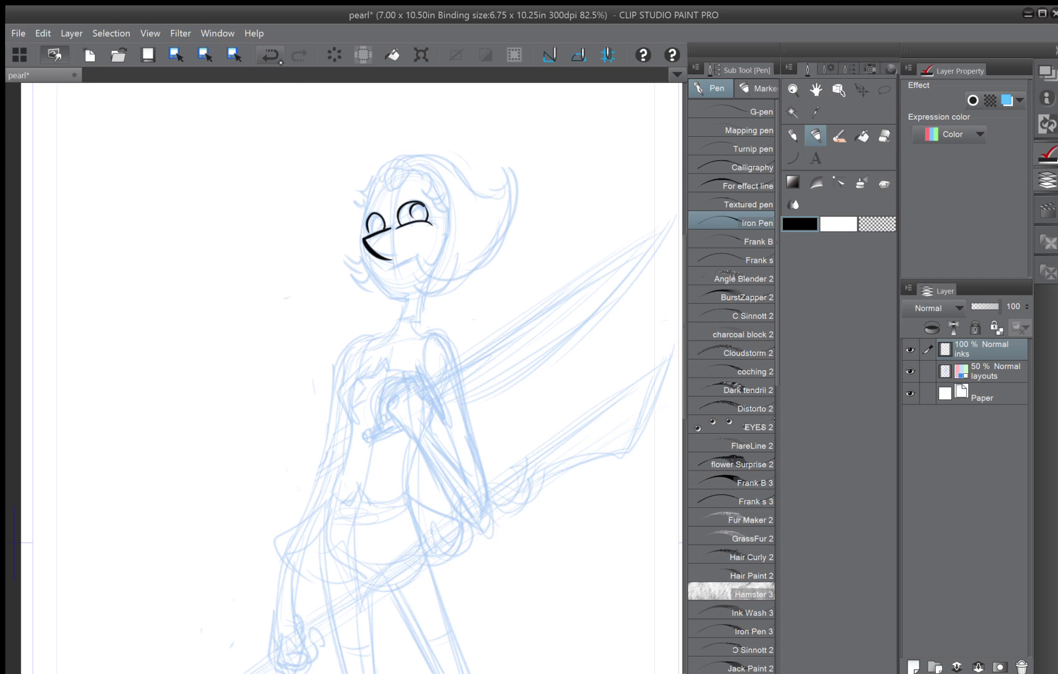
Ink the remaining iris, the mouth and the jaw line down to the chin, retrying unsatisfactory strokes.
{"action": "left_click", "coordinate": [272, 54]}
{"action": "left_click_drag", "start_coordinate": [422, 206], "coordinate": [378, 233]}
{"action": "left_click", "coordinate": [271, 55]}
{"action": "left_click", "coordinate": [271, 55]}
{"action": "left_click", "coordinate": [270, 55]}
{"action": "mouse_move", "coordinate": [388, 268]}
{"action": "left_mouse_down"}
{"action": "mouse_move", "coordinate": [409, 261]}
{"action": "mouse_move", "coordinate": [388, 300]}
{"action": "mouse_move", "coordinate": [367, 268]}
{"action": "left_mouse_up"}
{"action": "left_click", "coordinate": [270, 55]}
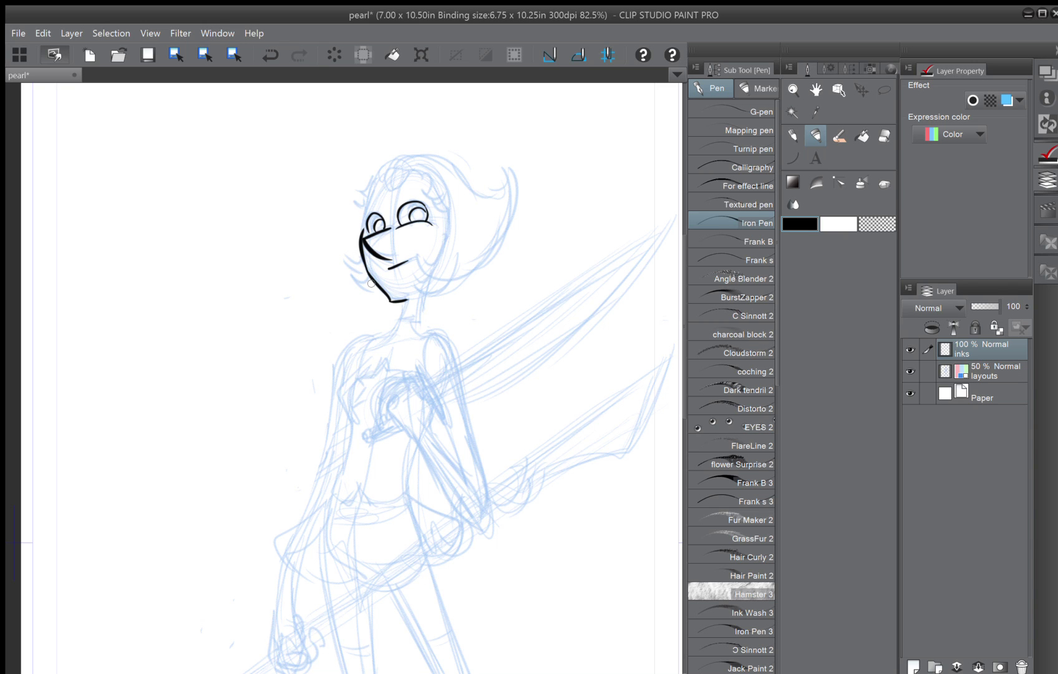
Undo the freehand cheek line and redraw it from the nose down to the jaw with the Curve tool.
{"action": "left_click", "coordinate": [270, 55]}
{"action": "key", "text": "u"}
{"action": "left_click_drag", "start_coordinate": [361, 229], "coordinate": [366, 271]}
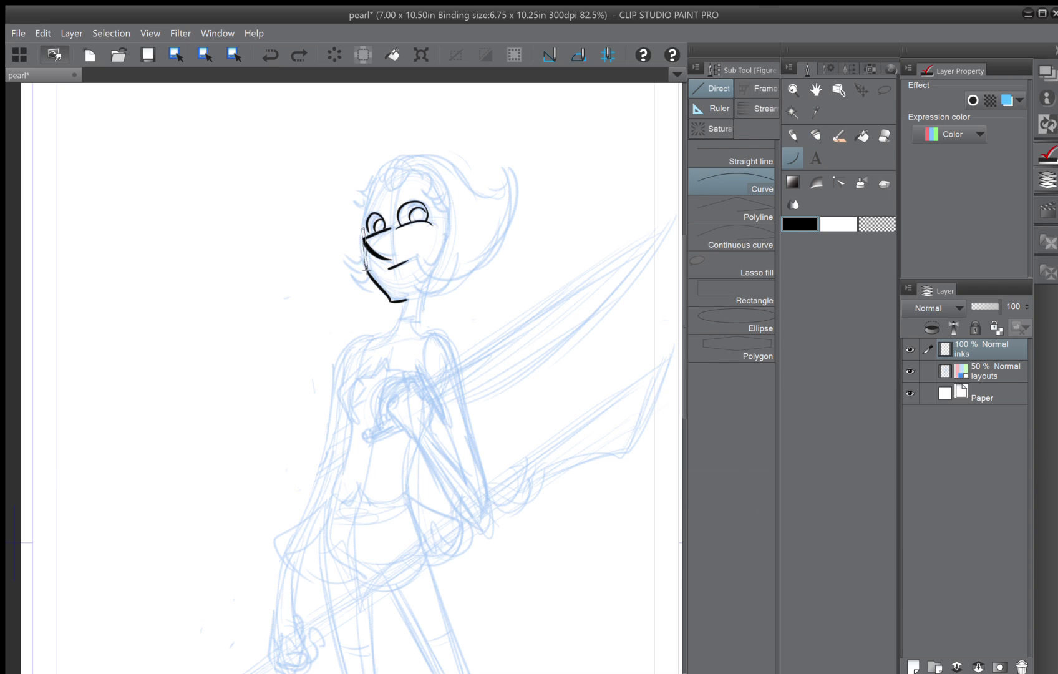
{"action": "left_click", "coordinate": [355, 252]}
{"action": "key", "text": "ctrl+z"}
{"action": "left_click_drag", "start_coordinate": [360, 235], "coordinate": [372, 279]}
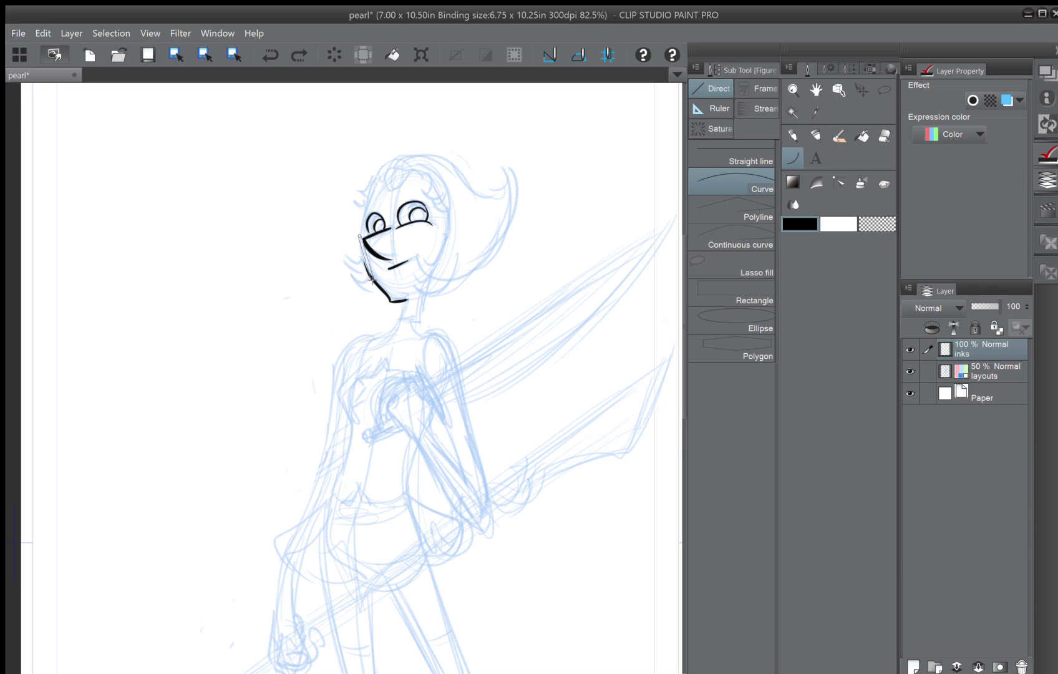
{"action": "left_click", "coordinate": [357, 259]}
Ink the upper sword's blade, with the Curve tool for its lower edge and the Straight line tool for its upper edge.
{"action": "left_click_drag", "start_coordinate": [659, 233], "coordinate": [447, 404]}
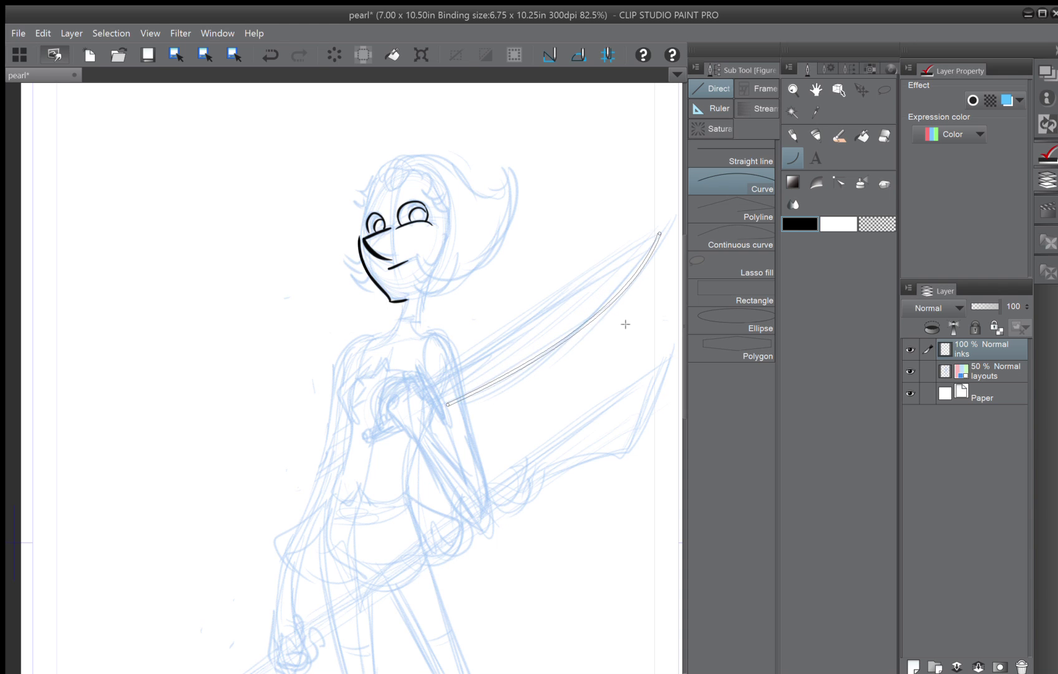
{"action": "left_click", "coordinate": [662, 300]}
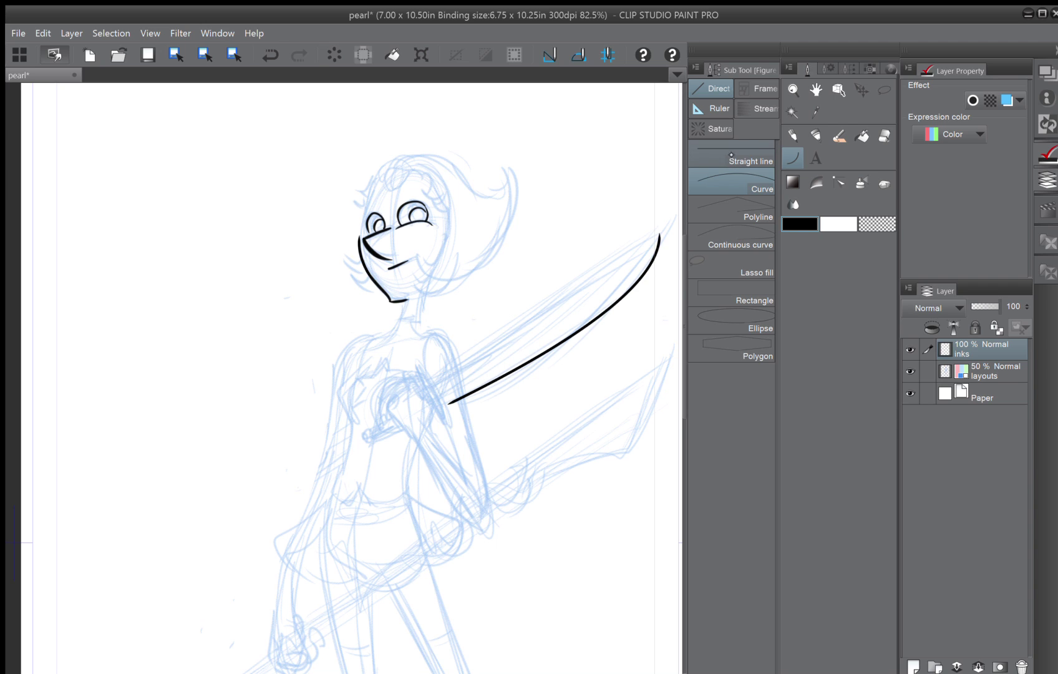
{"action": "left_click", "coordinate": [743, 156]}
{"action": "left_click_drag", "start_coordinate": [657, 234], "coordinate": [434, 391]}
{"action": "left_click", "coordinate": [280, 59]}
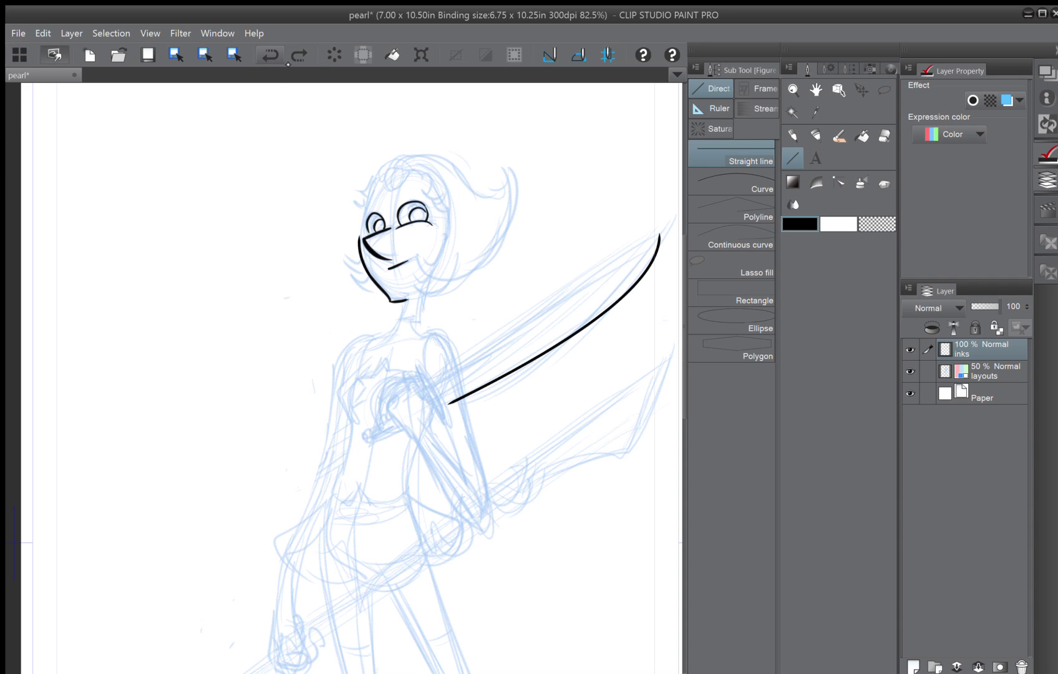
{"action": "left_click_drag", "start_coordinate": [659, 235], "coordinate": [435, 387]}
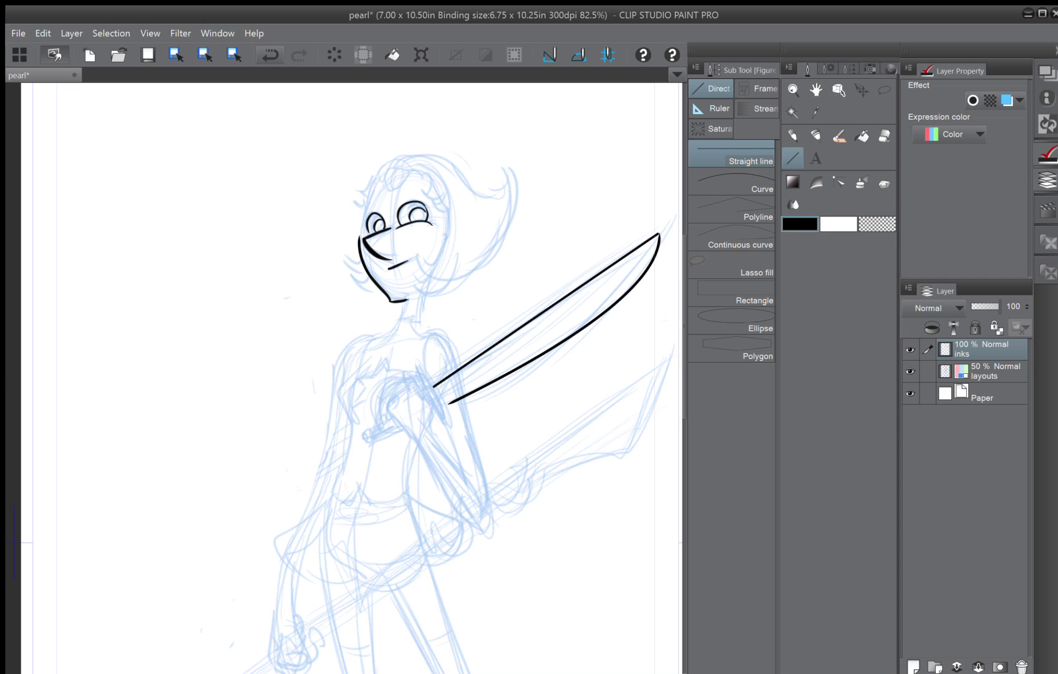
Extend the blade's lower edge and ink the crossguard with two parallel straight lines closed by rounded ends.
{"action": "key", "text": "p"}
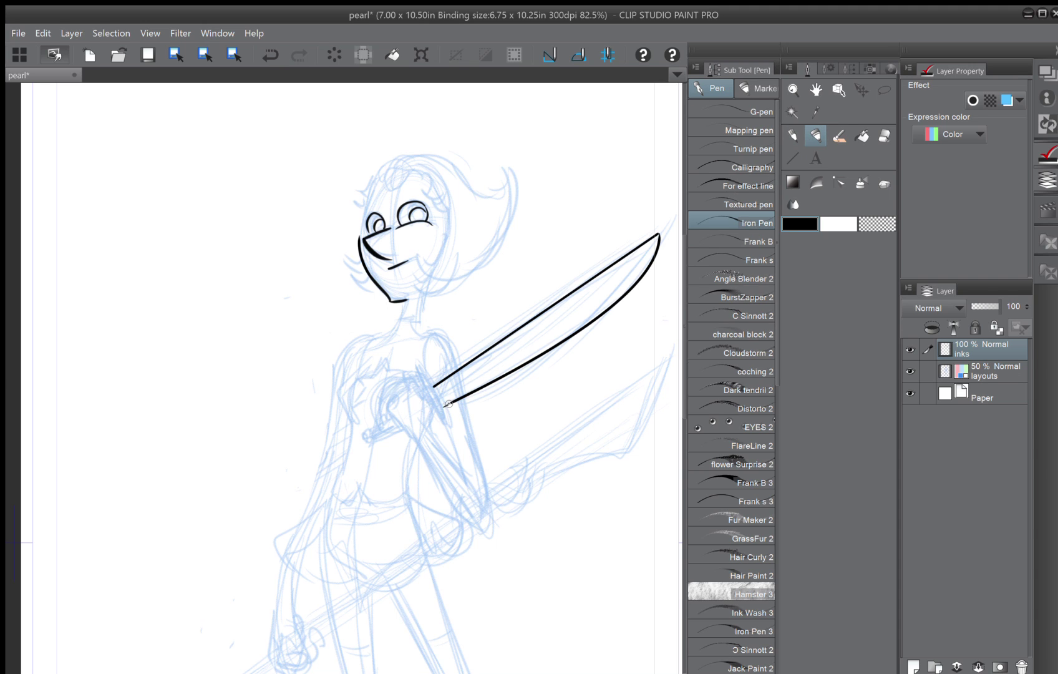
{"action": "key", "text": "u"}
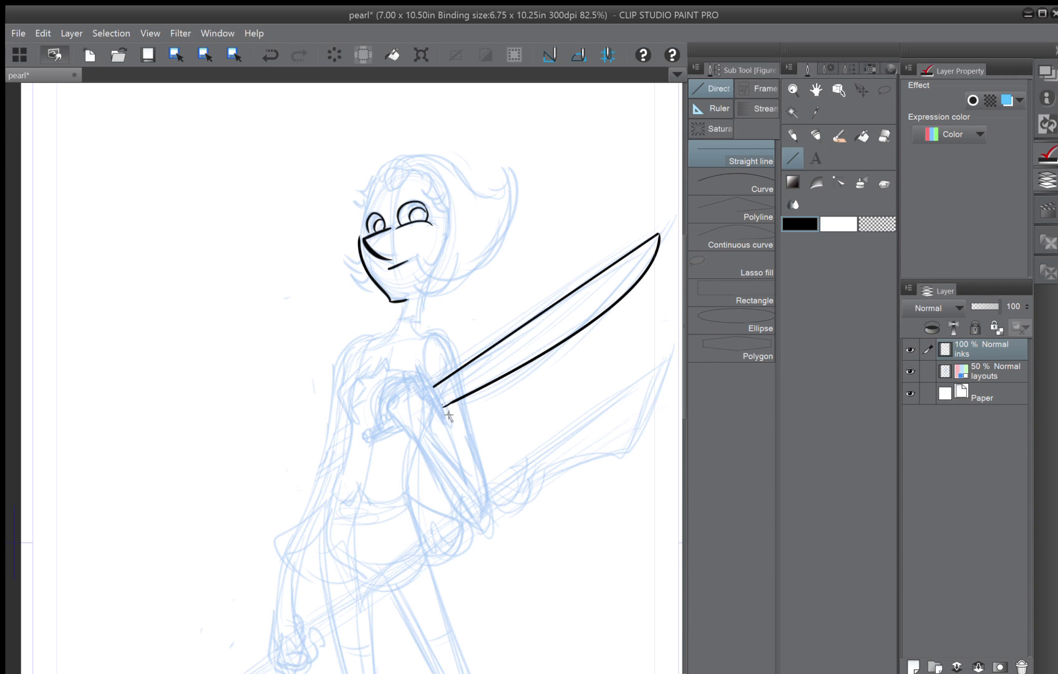
{"action": "left_click_drag", "start_coordinate": [452, 421], "coordinate": [421, 365]}
{"action": "left_click_drag", "start_coordinate": [444, 422], "coordinate": [415, 368]}
{"action": "key", "text": "p"}
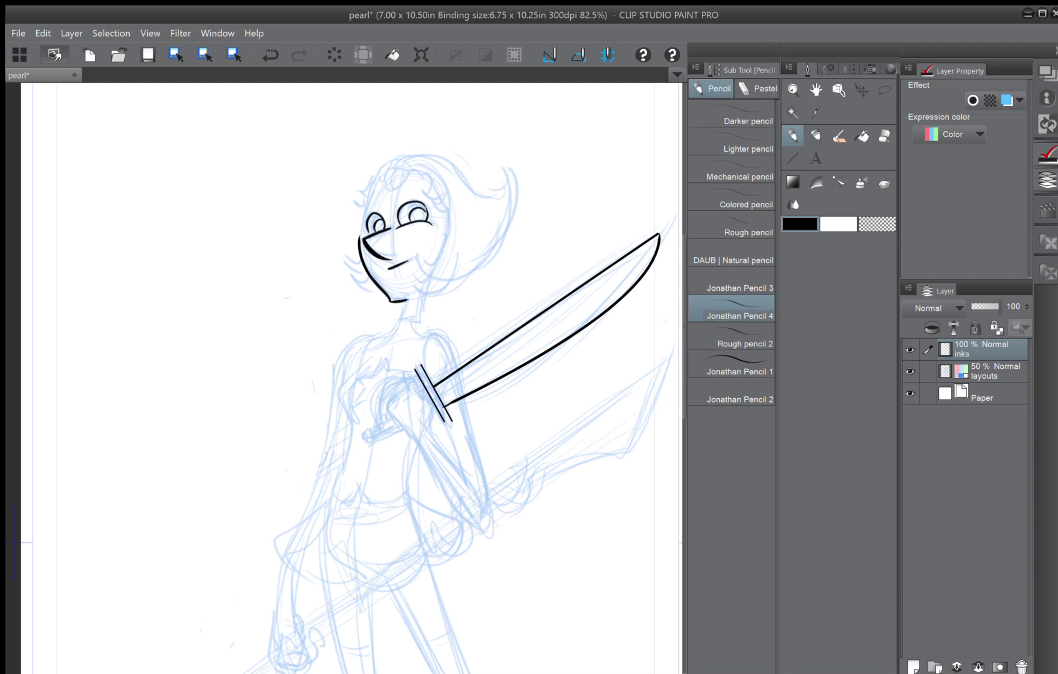
{"action": "key", "text": "p"}
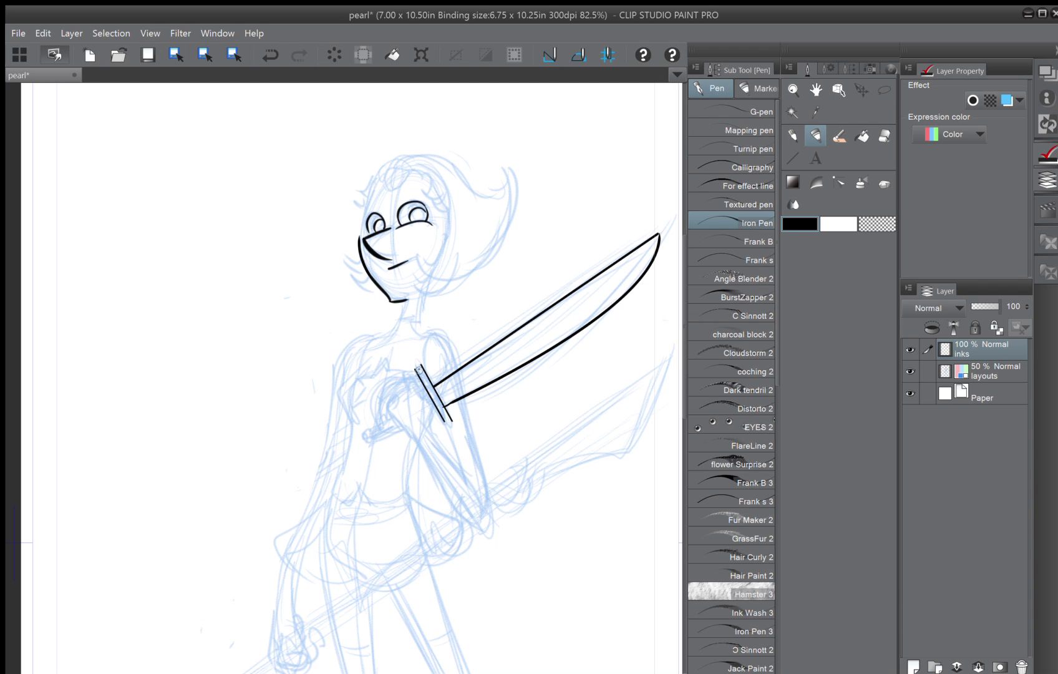
{"action": "left_click_drag", "start_coordinate": [419, 364], "coordinate": [416, 371]}
{"action": "left_click_drag", "start_coordinate": [451, 420], "coordinate": [446, 409]}
Draw a thin straight ridge line along the inside of the blade and continue it to the tip with the Iron Pen.
{"action": "key", "text": "u"}
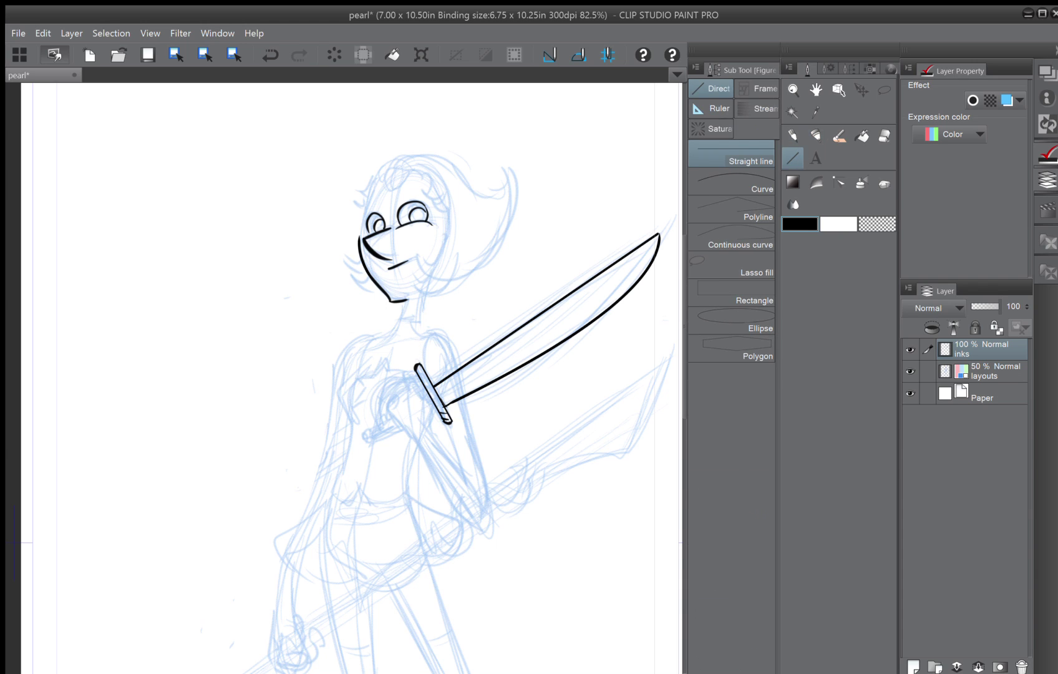
{"action": "mouse_move", "coordinate": [439, 394]}
{"action": "left_mouse_down"}
{"action": "mouse_move", "coordinate": [602, 294]}
{"action": "mouse_move", "coordinate": [658, 234]}
{"action": "mouse_move", "coordinate": [640, 261]}
{"action": "mouse_move", "coordinate": [570, 310]}
{"action": "mouse_move", "coordinate": [630, 271]}
{"action": "left_mouse_up"}
{"action": "left_click", "coordinate": [815, 136]}
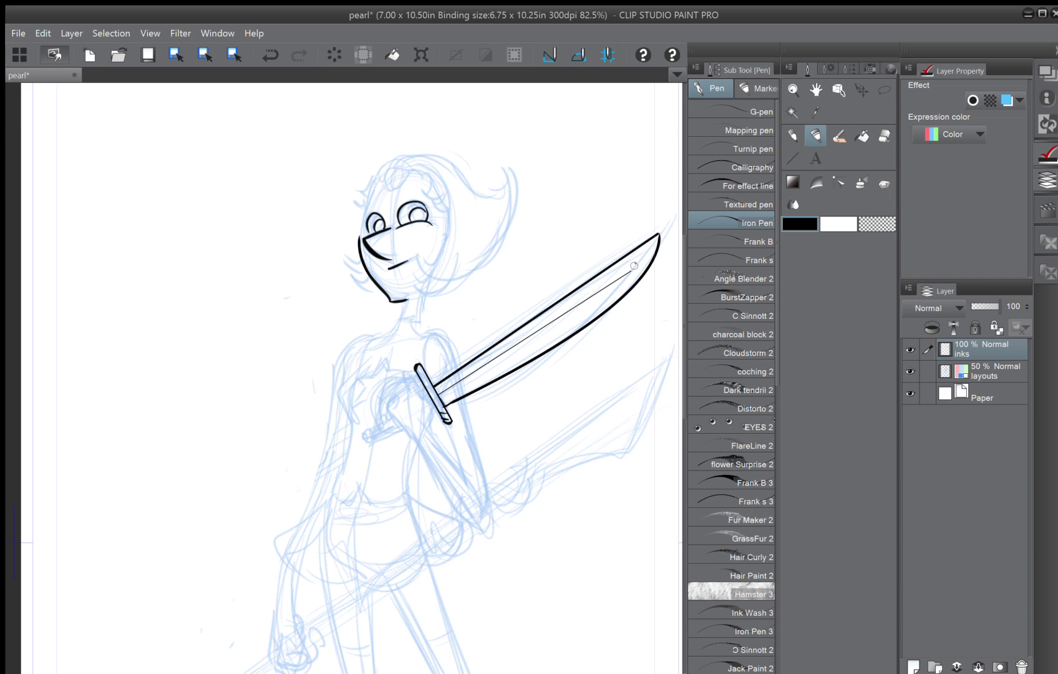
{"action": "left_click_drag", "start_coordinate": [630, 270], "coordinate": [660, 235]}
Ink the fist and wrist gripping the sword, plus both sides of the neck with the shoulder on the sword side.
{"action": "left_click_drag", "start_coordinate": [434, 412], "coordinate": [432, 434]}
{"action": "mouse_move", "coordinate": [416, 377]}
{"action": "left_mouse_down"}
{"action": "mouse_move", "coordinate": [388, 406]}
{"action": "mouse_move", "coordinate": [404, 417]}
{"action": "mouse_move", "coordinate": [386, 412]}
{"action": "mouse_move", "coordinate": [434, 471]}
{"action": "left_mouse_up"}
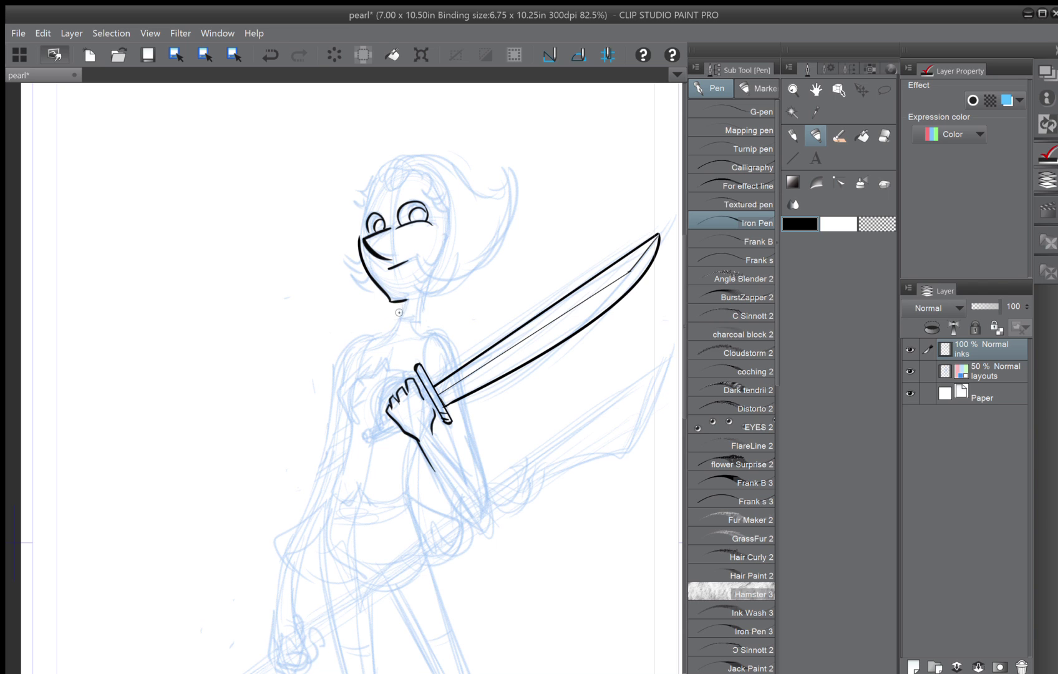
{"action": "left_click_drag", "start_coordinate": [402, 302], "coordinate": [378, 338]}
{"action": "mouse_move", "coordinate": [421, 293]}
{"action": "left_mouse_down"}
{"action": "mouse_move", "coordinate": [428, 335]}
{"action": "mouse_move", "coordinate": [456, 374]}
{"action": "left_mouse_up"}
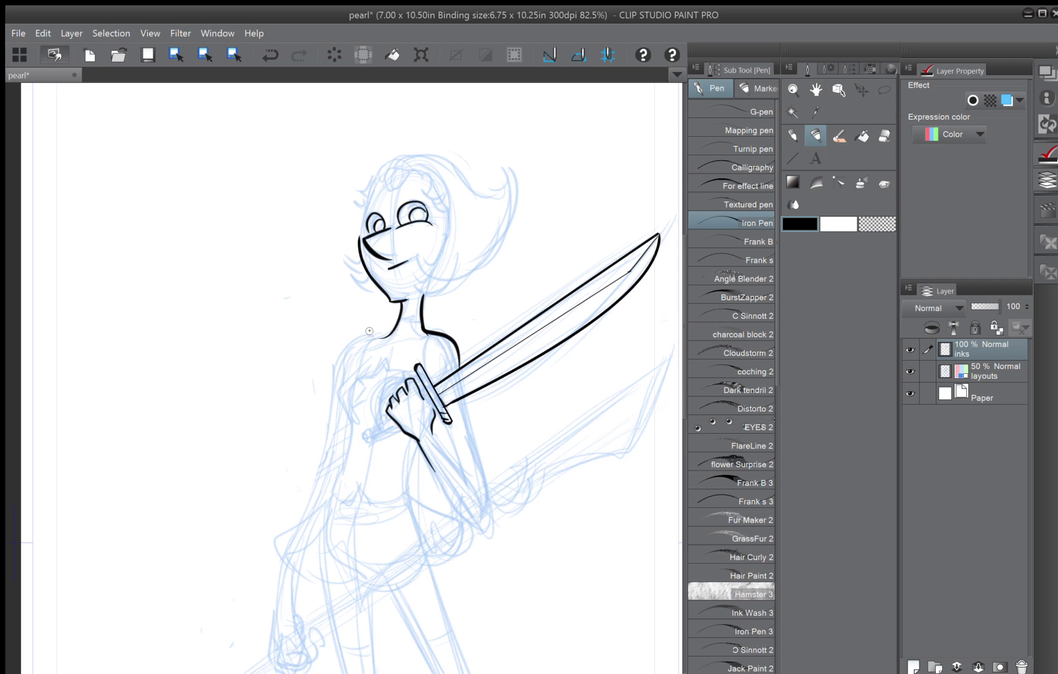
Ink the torso's sides and the notched lower hem of the top with the Iron Pen.
{"action": "mouse_move", "coordinate": [364, 366]}
{"action": "left_mouse_down"}
{"action": "mouse_move", "coordinate": [340, 396]}
{"action": "mouse_move", "coordinate": [355, 427]}
{"action": "mouse_move", "coordinate": [337, 477]}
{"action": "left_mouse_up"}
{"action": "key", "text": "ctrl+z"}
{"action": "mouse_move", "coordinate": [417, 440]}
{"action": "left_mouse_down"}
{"action": "mouse_move", "coordinate": [399, 498]}
{"action": "mouse_move", "coordinate": [367, 503]}
{"action": "mouse_move", "coordinate": [400, 499]}
{"action": "mouse_move", "coordinate": [359, 492]}
{"action": "mouse_move", "coordinate": [344, 503]}
{"action": "mouse_move", "coordinate": [333, 487]}
{"action": "mouse_move", "coordinate": [343, 498]}
{"action": "left_mouse_up"}
{"action": "key", "text": "ctrl+z"}
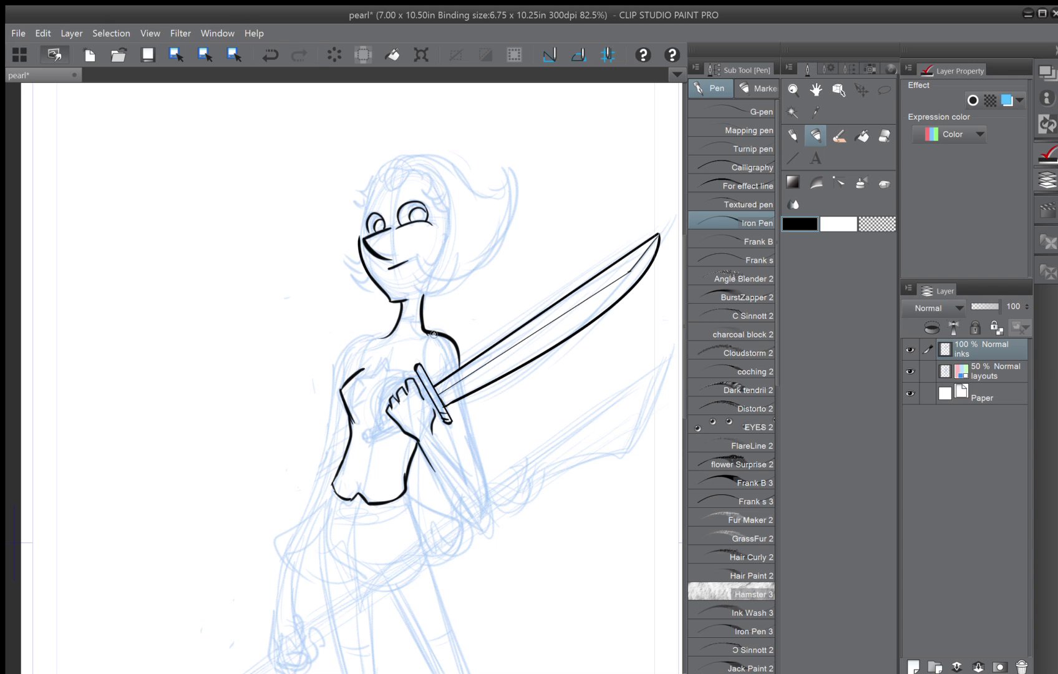
{"action": "left_click_drag", "start_coordinate": [433, 334], "coordinate": [424, 367]}
{"action": "key", "text": "ctrl+z"}
{"action": "left_click", "coordinate": [733, 150]}
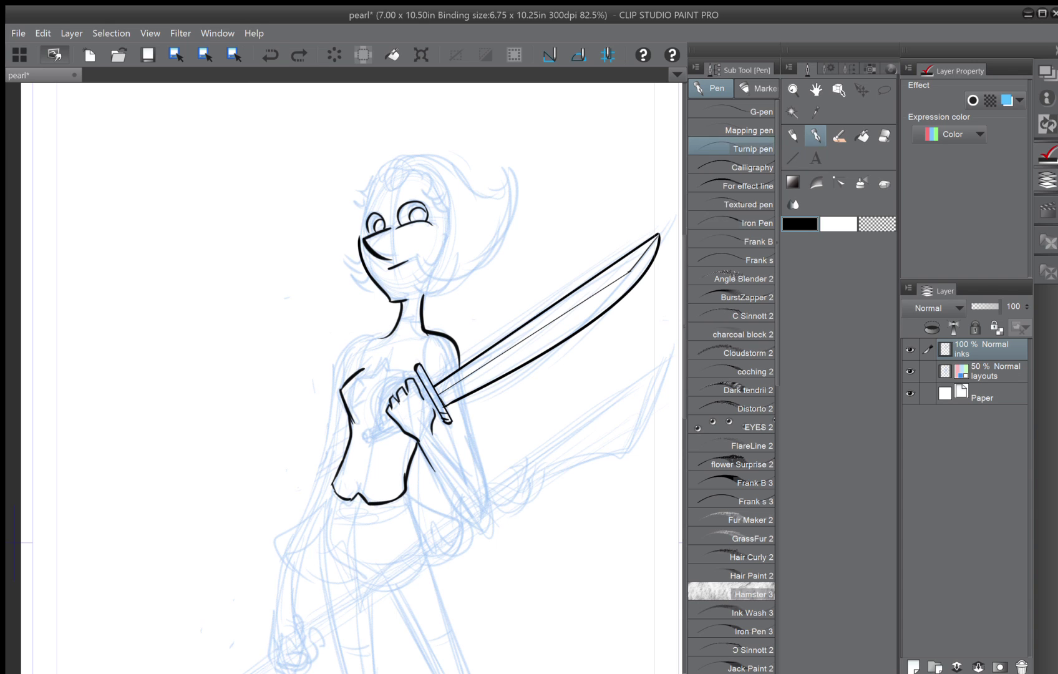
{"action": "left_click", "coordinate": [792, 158]}
{"action": "left_click", "coordinate": [815, 138]}
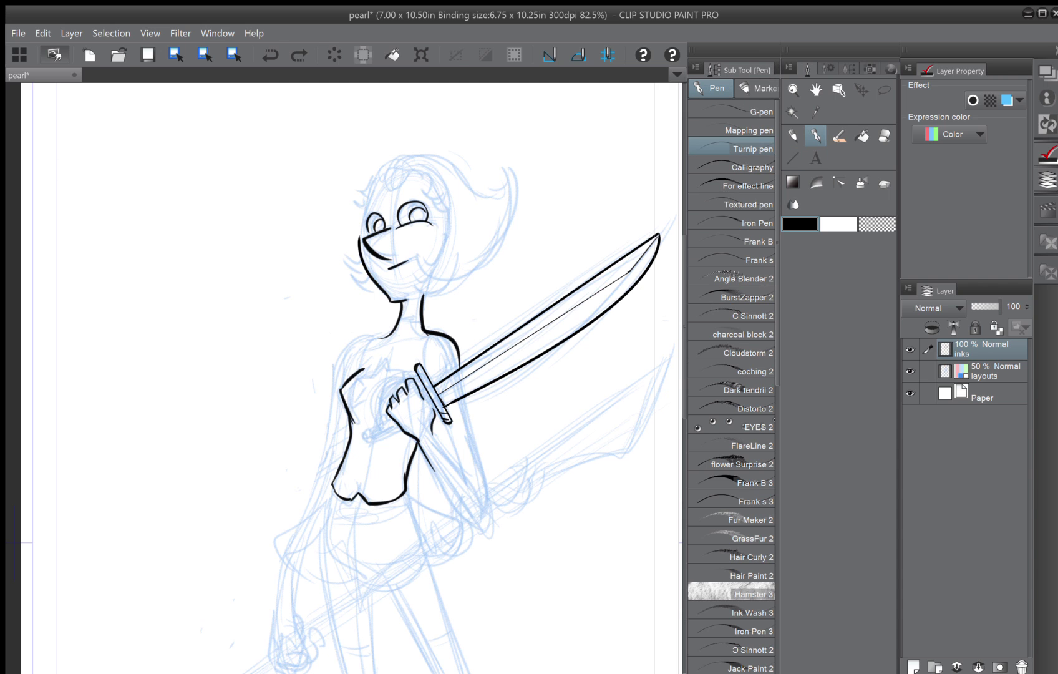
{"action": "left_click", "coordinate": [733, 221]}
Ink the armhole curve from the sword-side shoulder down to the crossguard with the Curve tool.
{"action": "left_click", "coordinate": [792, 158]}
{"action": "left_click", "coordinate": [732, 181]}
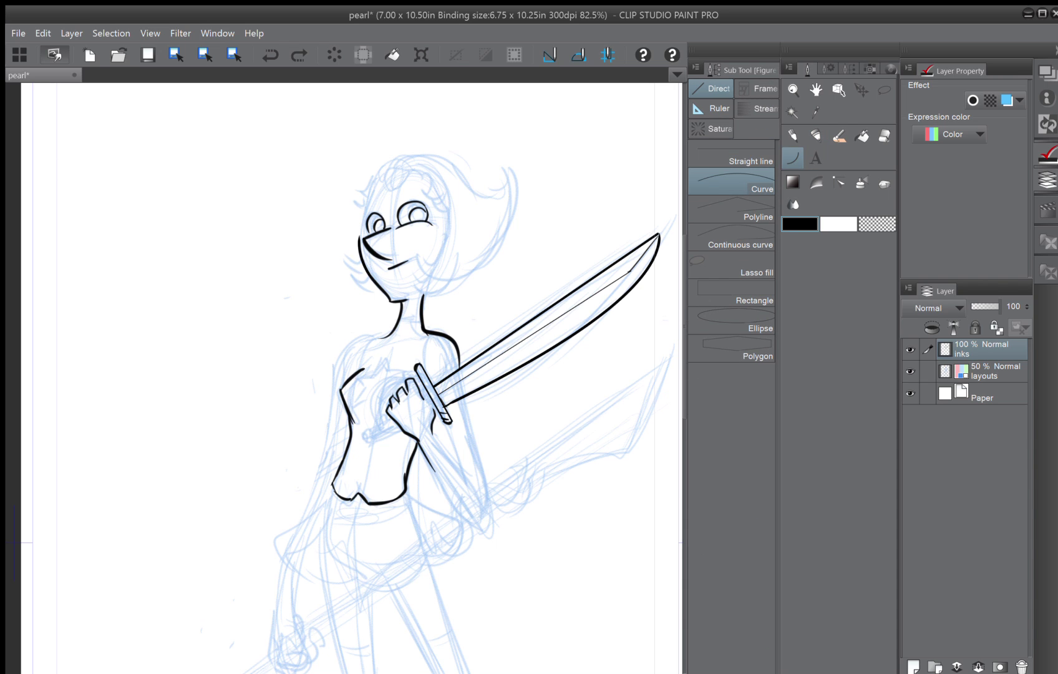
{"action": "left_click_drag", "start_coordinate": [435, 331], "coordinate": [418, 365]}
{"action": "left_click", "coordinate": [421, 345]}
{"action": "left_click", "coordinate": [270, 55]}
{"action": "left_click_drag", "start_coordinate": [435, 336], "coordinate": [423, 367]}
{"action": "left_click", "coordinate": [421, 341]}
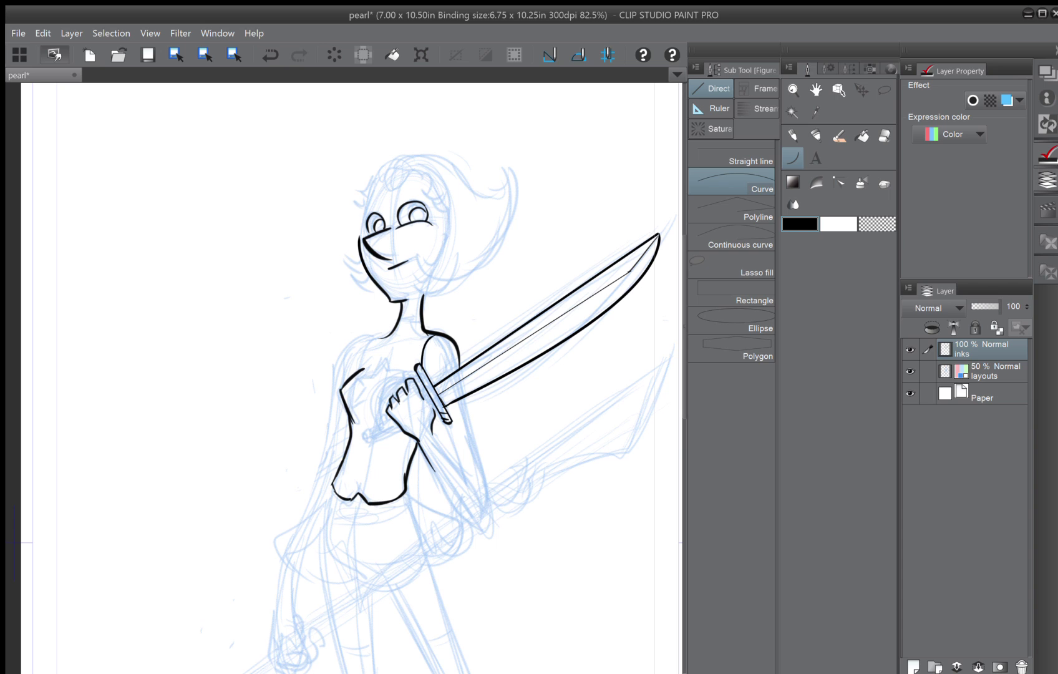
Ink the inner and outer curves of the shoulder opposite the sword with the Curve tool.
{"action": "left_click_drag", "start_coordinate": [375, 337], "coordinate": [360, 367]}
{"action": "left_click", "coordinate": [358, 346]}
{"action": "left_click_drag", "start_coordinate": [362, 340], "coordinate": [333, 391]}
{"action": "left_click", "coordinate": [334, 349]}
Ink the outer curve of the swept-back hair with the Curve tool and undo the stray line across the blade.
{"action": "left_click_drag", "start_coordinate": [514, 198], "coordinate": [449, 284]}
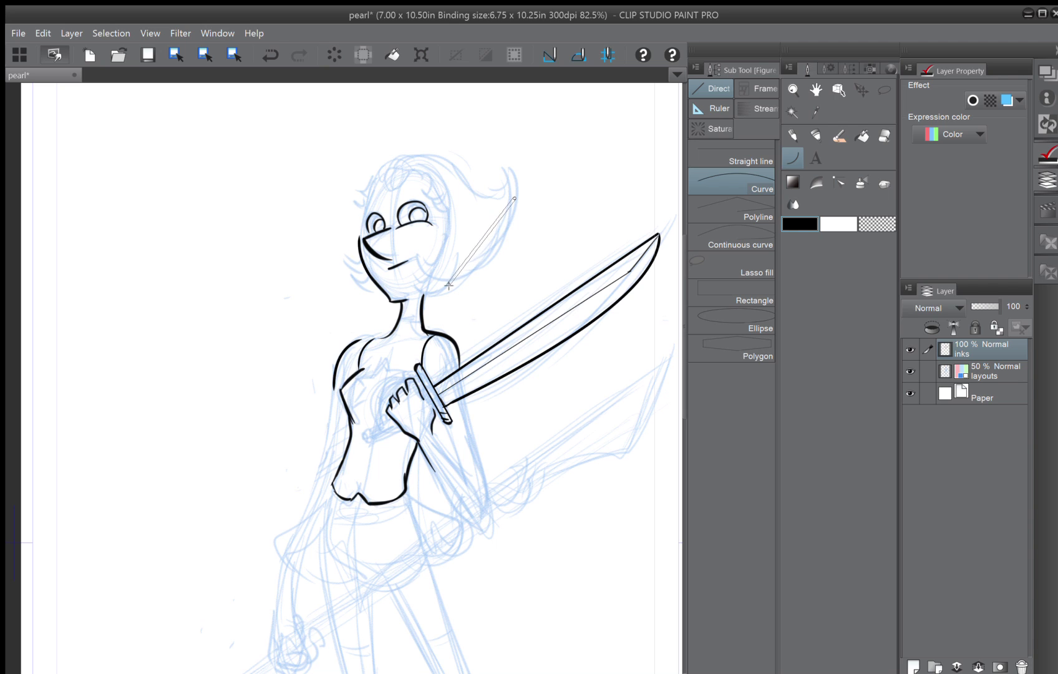
{"action": "left_click", "coordinate": [509, 265]}
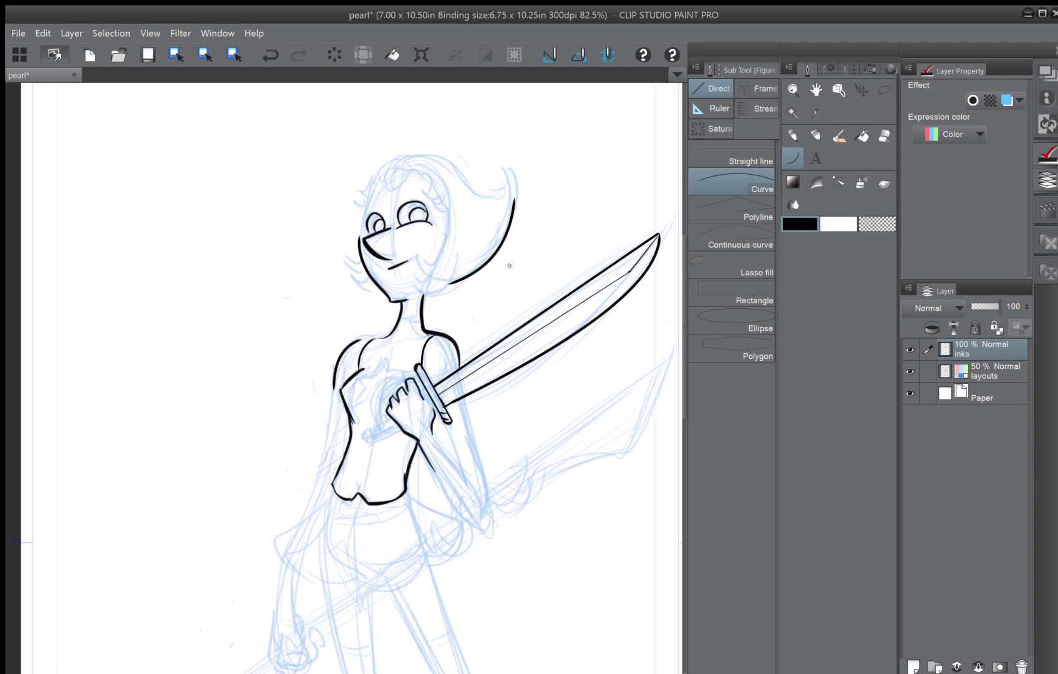
{"action": "left_click_drag", "start_coordinate": [509, 265], "coordinate": [817, 134]}
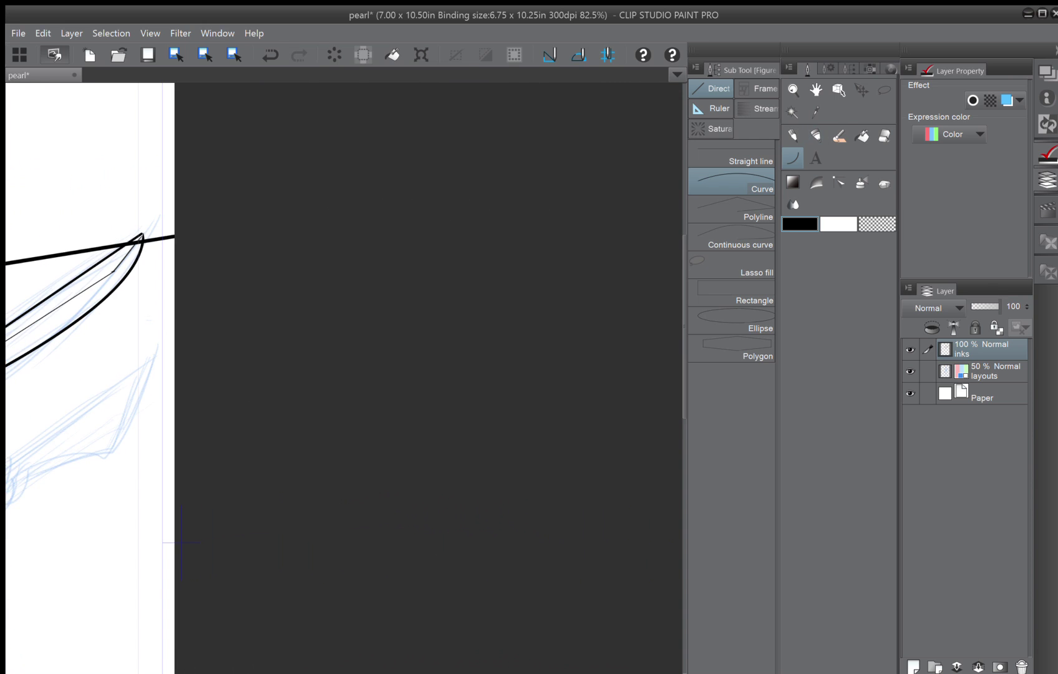
{"action": "left_click_drag", "start_coordinate": [181, 543], "coordinate": [567, 530]}
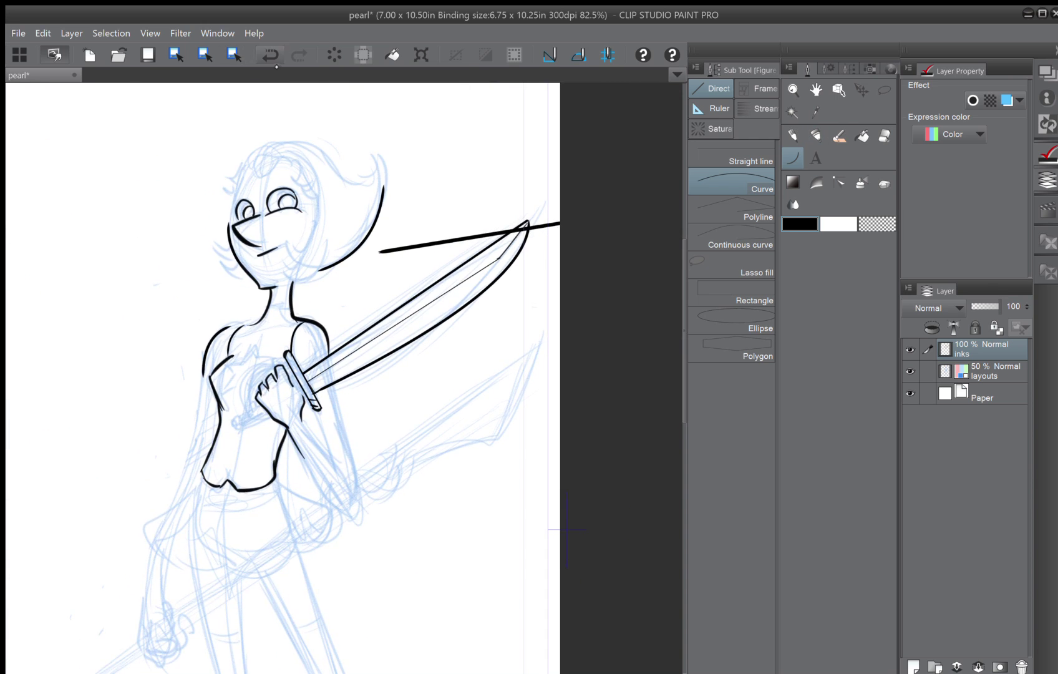
{"action": "left_click", "coordinate": [270, 55]}
Ink the hair locks framing the sword side of the face and the top contour ending in the swept-back tip.
{"action": "left_click", "coordinate": [815, 135]}
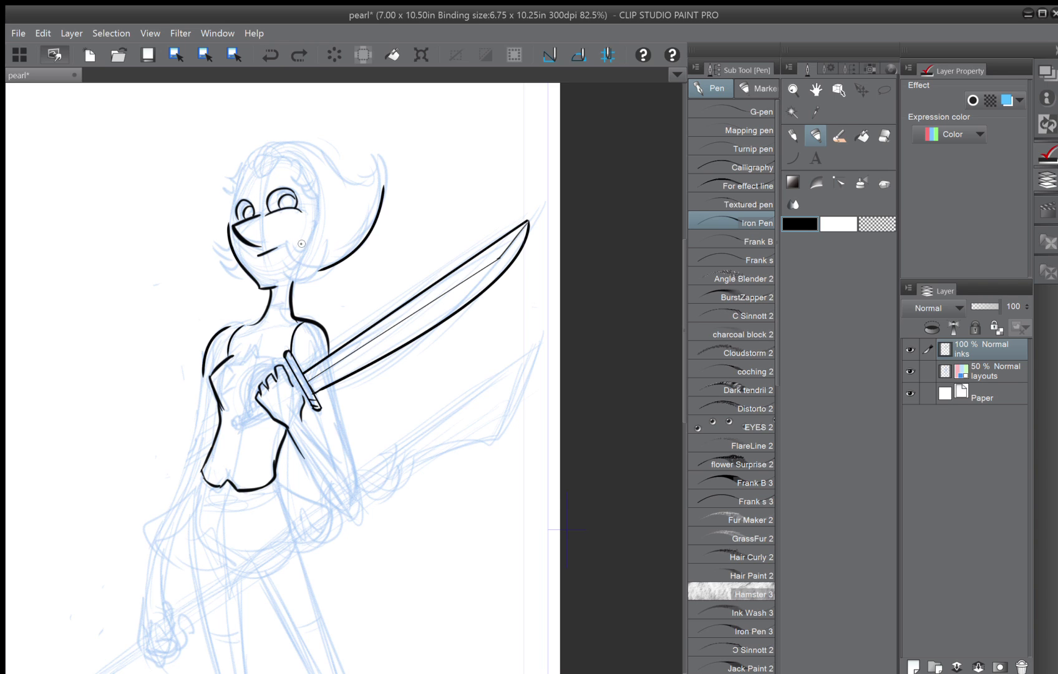
{"action": "mouse_move", "coordinate": [304, 249]}
{"action": "left_mouse_down"}
{"action": "mouse_move", "coordinate": [287, 244]}
{"action": "mouse_move", "coordinate": [298, 260]}
{"action": "mouse_move", "coordinate": [280, 277]}
{"action": "mouse_move", "coordinate": [315, 273]}
{"action": "left_mouse_up"}
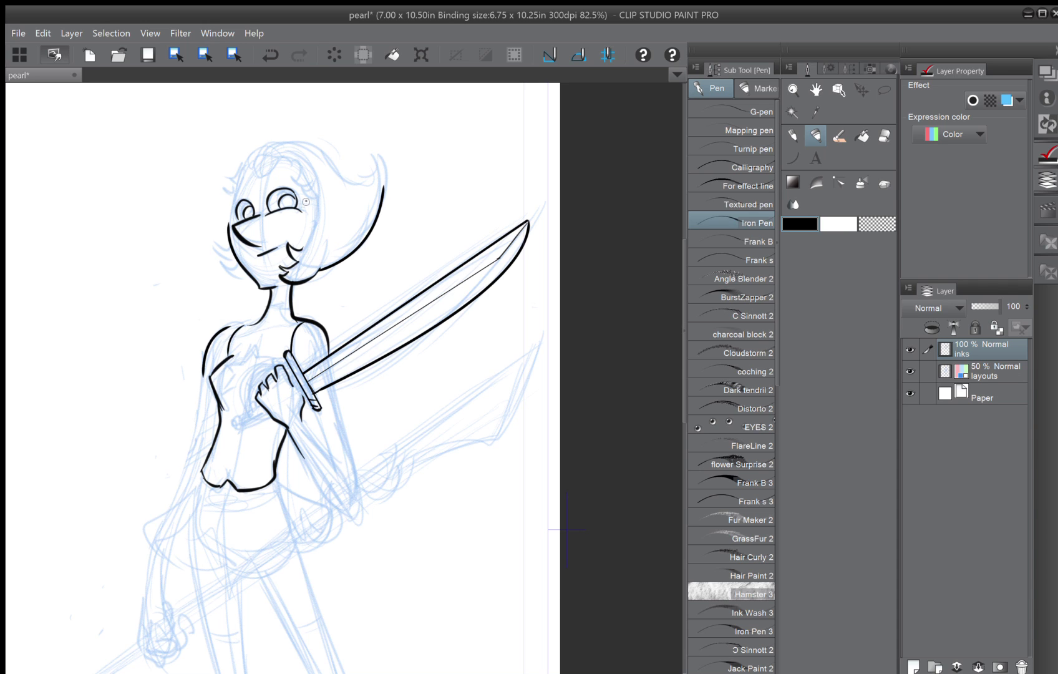
{"action": "mouse_move", "coordinate": [296, 163]}
{"action": "left_mouse_down"}
{"action": "mouse_move", "coordinate": [290, 177]}
{"action": "mouse_move", "coordinate": [315, 195]}
{"action": "left_mouse_up"}
{"action": "left_click_drag", "start_coordinate": [315, 197], "coordinate": [317, 208]}
{"action": "mouse_move", "coordinate": [298, 140]}
{"action": "left_mouse_down"}
{"action": "mouse_move", "coordinate": [354, 185]}
{"action": "mouse_move", "coordinate": [380, 163]}
{"action": "mouse_move", "coordinate": [374, 203]}
{"action": "left_mouse_up"}
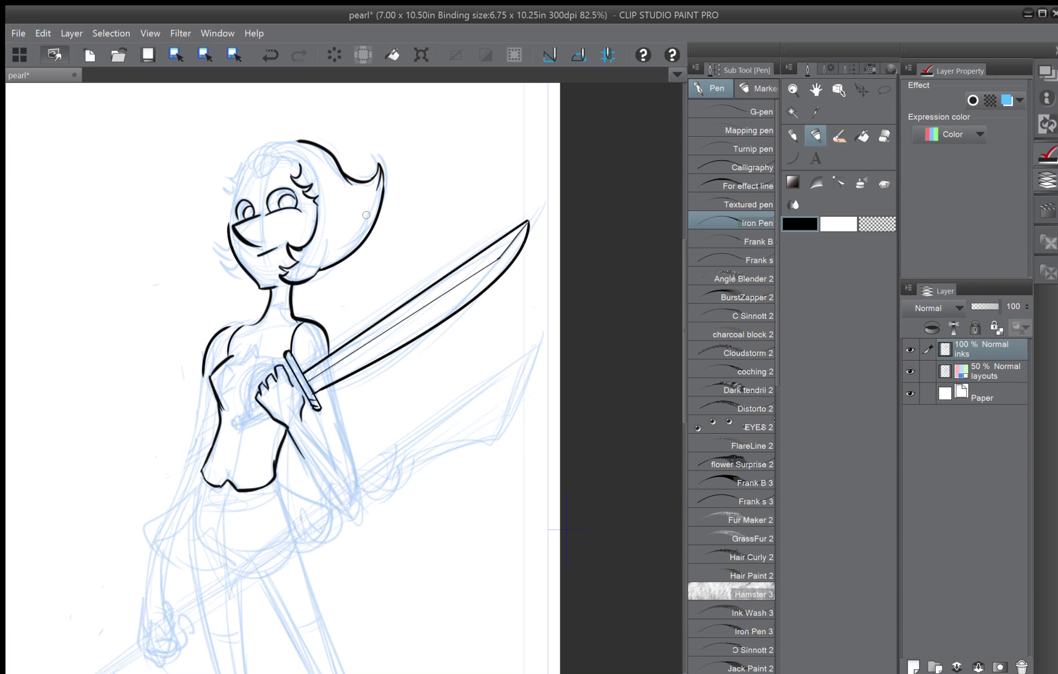
Ink the curled locks and hairline on the far side of the face, plus the fringe on the forehead.
{"action": "mouse_move", "coordinate": [230, 252]}
{"action": "left_mouse_down"}
{"action": "mouse_move", "coordinate": [219, 248]}
{"action": "mouse_move", "coordinate": [249, 282]}
{"action": "left_mouse_up"}
{"action": "mouse_move", "coordinate": [248, 172]}
{"action": "left_mouse_down"}
{"action": "mouse_move", "coordinate": [227, 228]}
{"action": "mouse_move", "coordinate": [320, 317]}
{"action": "left_mouse_up"}
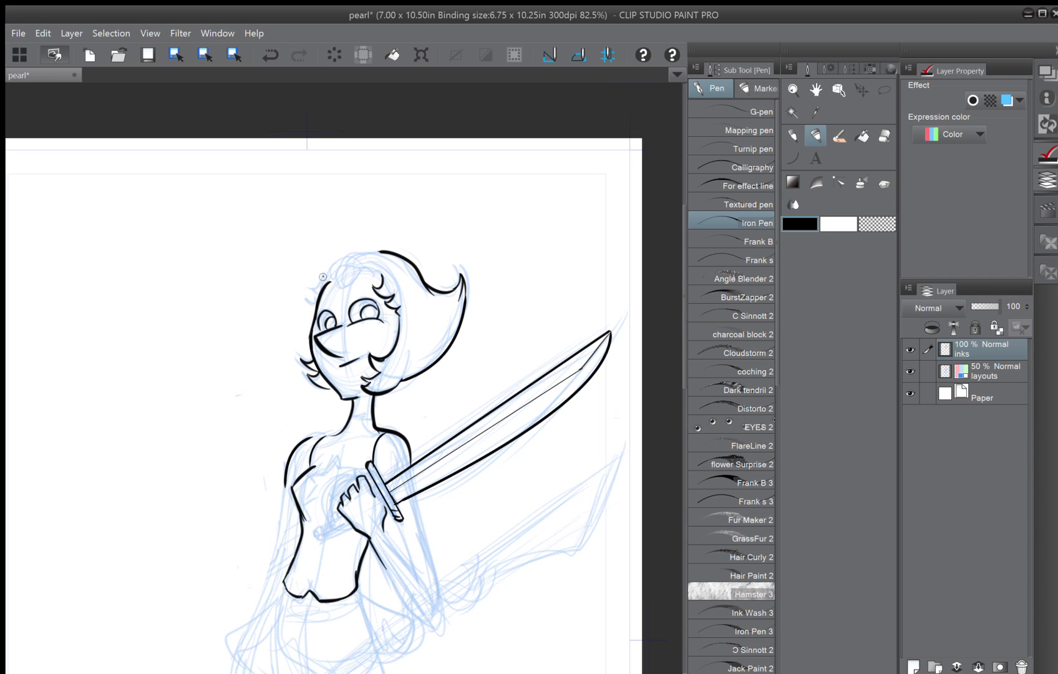
{"action": "left_click_drag", "start_coordinate": [331, 273], "coordinate": [308, 289]}
{"action": "left_click_drag", "start_coordinate": [356, 279], "coordinate": [334, 298]}
Ink the oval gem on the forehead and complete the hair's top outline above it.
{"action": "key", "text": "u"}
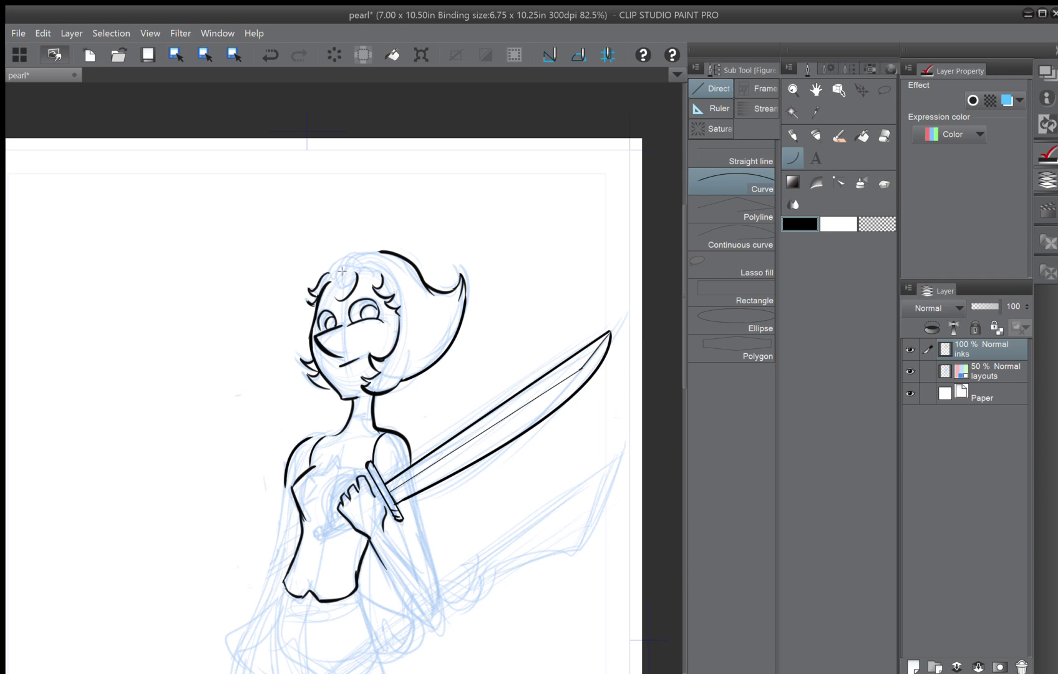
{"action": "left_click_drag", "start_coordinate": [342, 271], "coordinate": [331, 293]}
{"action": "left_click", "coordinate": [326, 297]}
{"action": "key", "text": "p"}
{"action": "mouse_move", "coordinate": [331, 288]}
{"action": "left_mouse_down"}
{"action": "mouse_move", "coordinate": [342, 267]}
{"action": "mouse_move", "coordinate": [346, 295]}
{"action": "left_mouse_up"}
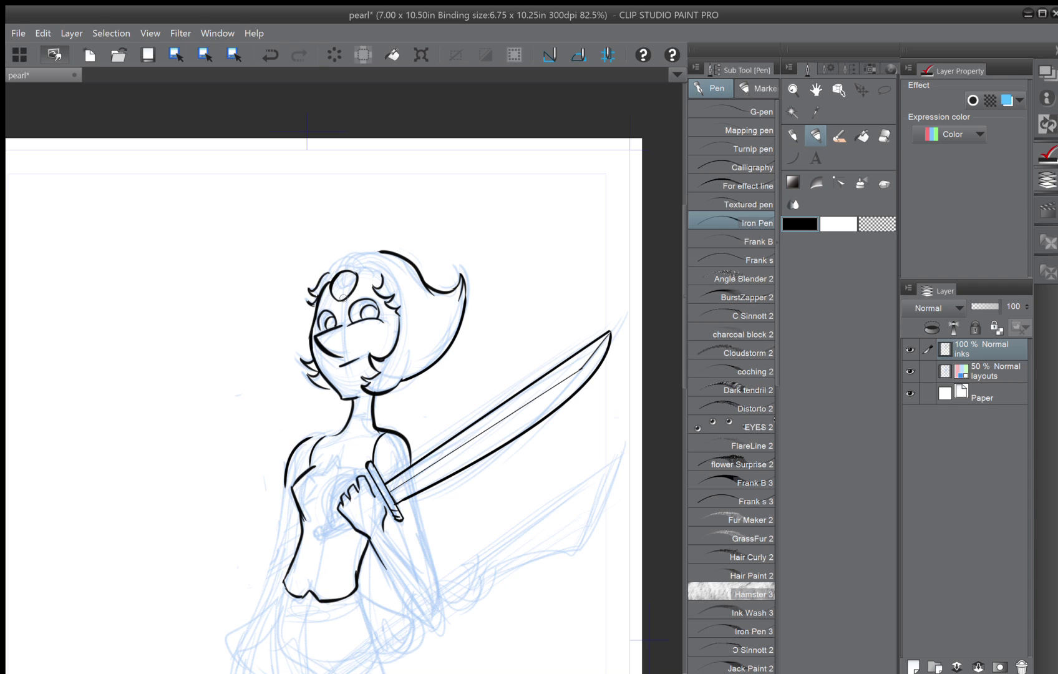
{"action": "key", "text": "ctrl+z"}
{"action": "left_click_drag", "start_coordinate": [339, 274], "coordinate": [353, 294]}
{"action": "mouse_move", "coordinate": [383, 252]}
{"action": "left_mouse_down"}
{"action": "mouse_move", "coordinate": [329, 263]}
{"action": "mouse_move", "coordinate": [330, 273]}
{"action": "mouse_move", "coordinate": [378, 272]}
{"action": "left_mouse_up"}
Ink the line joining the neck to the shoulder opposite the sword, and a curved line across the neck.
{"action": "scroll", "coordinate": [378, 277], "scroll_direction": "down", "scroll_amount": 3}
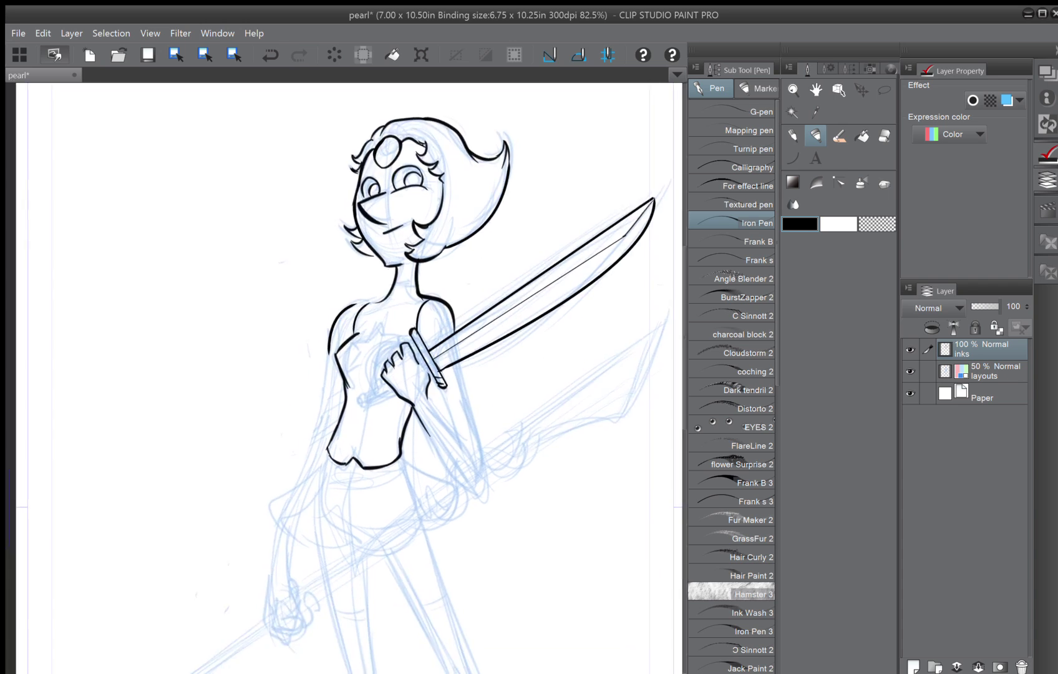
{"action": "scroll", "coordinate": [344, 378], "scroll_direction": "up", "scroll_amount": 2}
{"action": "scroll", "coordinate": [474, 374], "scroll_direction": "up", "scroll_amount": 2}
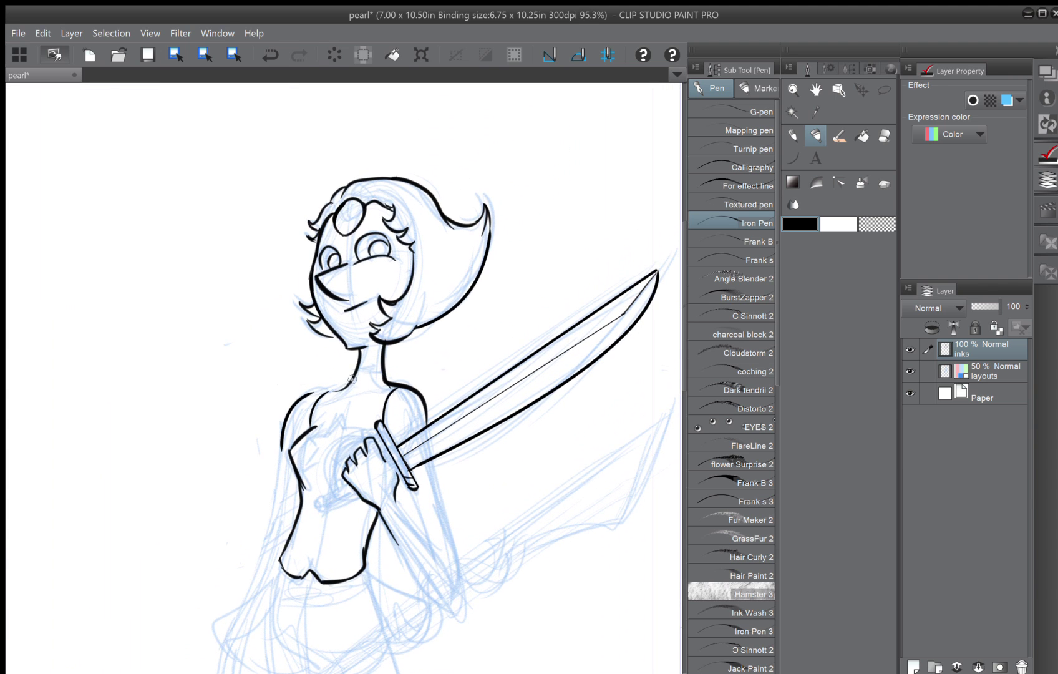
{"action": "left_click_drag", "start_coordinate": [353, 379], "coordinate": [288, 408]}
{"action": "key", "text": "ctrl+z"}
{"action": "mouse_move", "coordinate": [353, 378]}
{"action": "left_mouse_down"}
{"action": "mouse_move", "coordinate": [306, 396]}
{"action": "mouse_move", "coordinate": [291, 412]}
{"action": "left_mouse_up"}
{"action": "mouse_move", "coordinate": [383, 370]}
{"action": "left_mouse_down"}
{"action": "mouse_move", "coordinate": [359, 367]}
{"action": "mouse_move", "coordinate": [406, 238]}
{"action": "left_mouse_up"}
{"action": "left_click_drag", "start_coordinate": [407, 337], "coordinate": [437, 254]}
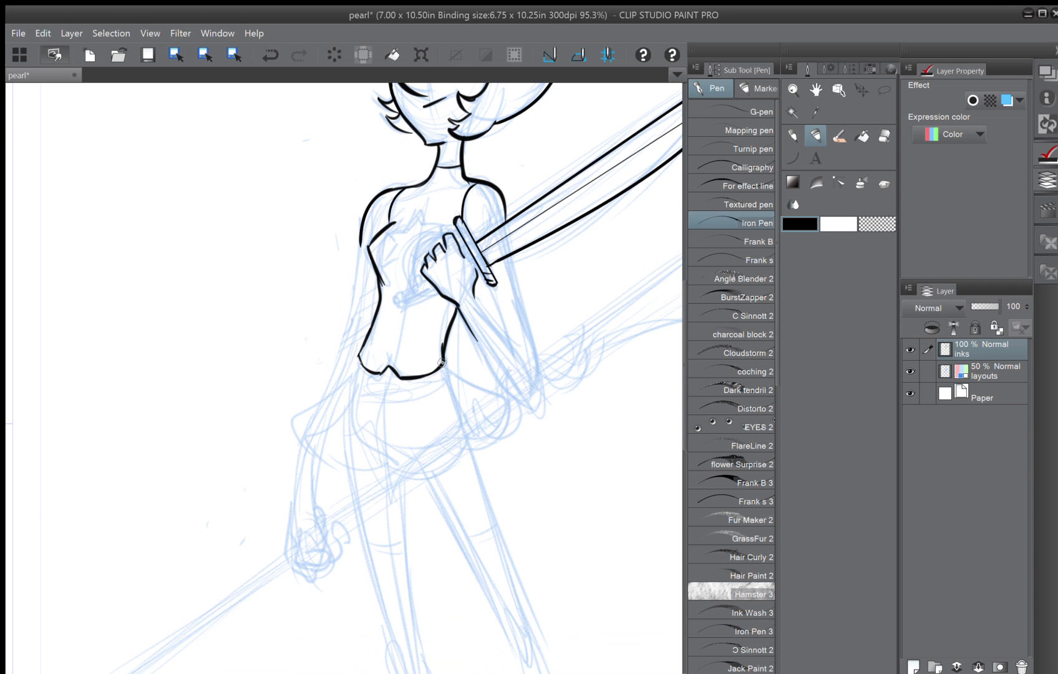
Ink the short flared waist lines on both sides of the top's hem, undoing the strokes that miss.
{"action": "mouse_move", "coordinate": [443, 367]}
{"action": "left_mouse_down"}
{"action": "mouse_move", "coordinate": [499, 394]}
{"action": "mouse_move", "coordinate": [470, 440]}
{"action": "left_mouse_up"}
{"action": "key", "text": "ctrl+z"}
{"action": "left_click_drag", "start_coordinate": [443, 360], "coordinate": [458, 375]}
{"action": "key", "text": "ctrl+z"}
{"action": "left_click_drag", "start_coordinate": [442, 360], "coordinate": [462, 379]}
{"action": "mouse_move", "coordinate": [355, 355]}
{"action": "left_mouse_down"}
{"action": "mouse_move", "coordinate": [345, 380]}
{"action": "mouse_move", "coordinate": [279, 424]}
{"action": "mouse_move", "coordinate": [269, 383]}
{"action": "left_mouse_up"}
{"action": "key", "text": "ctrl+z"}
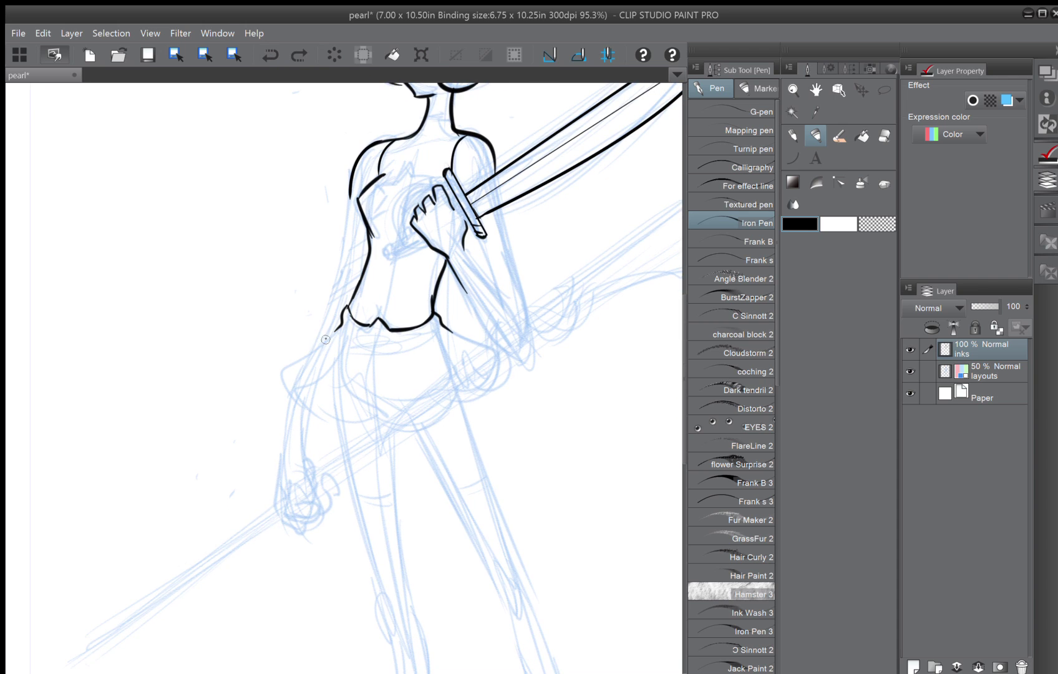
Ink the flared skirt below the waist with the Iron Pen, drawing both outer edges and the inner fold lines.
{"action": "mouse_move", "coordinate": [326, 339]}
{"action": "left_mouse_down"}
{"action": "mouse_move", "coordinate": [287, 379]}
{"action": "mouse_move", "coordinate": [294, 392]}
{"action": "left_mouse_up"}
{"action": "left_click_drag", "start_coordinate": [337, 362], "coordinate": [311, 413]}
{"action": "left_click_drag", "start_coordinate": [442, 325], "coordinate": [472, 394]}
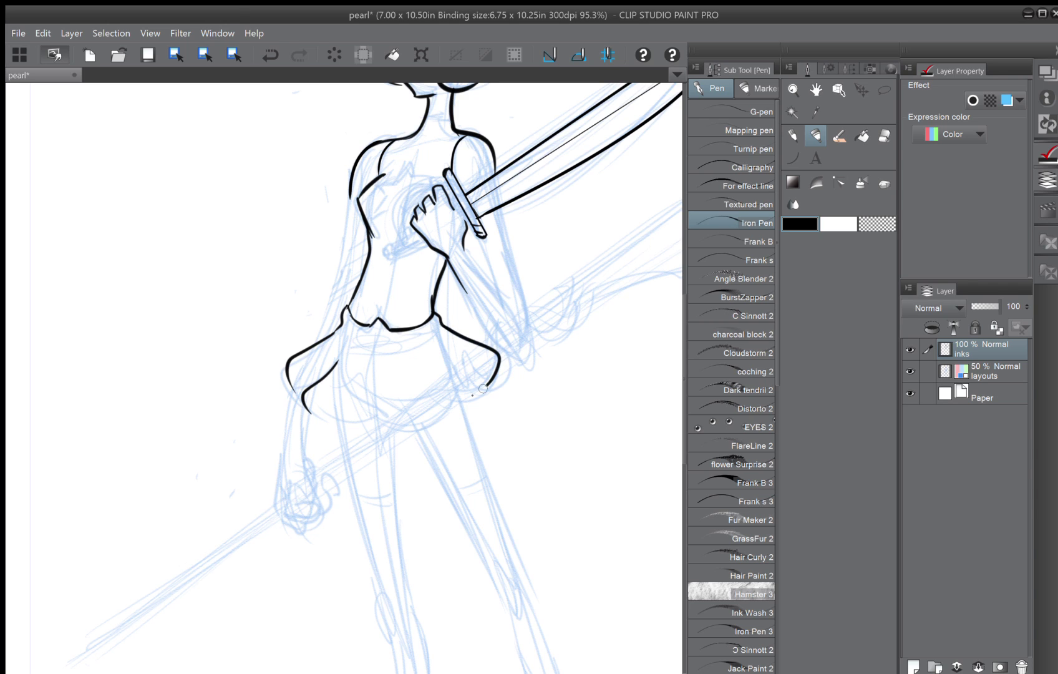
{"action": "left_click_drag", "start_coordinate": [440, 337], "coordinate": [461, 411]}
{"action": "left_click_drag", "start_coordinate": [425, 351], "coordinate": [439, 408]}
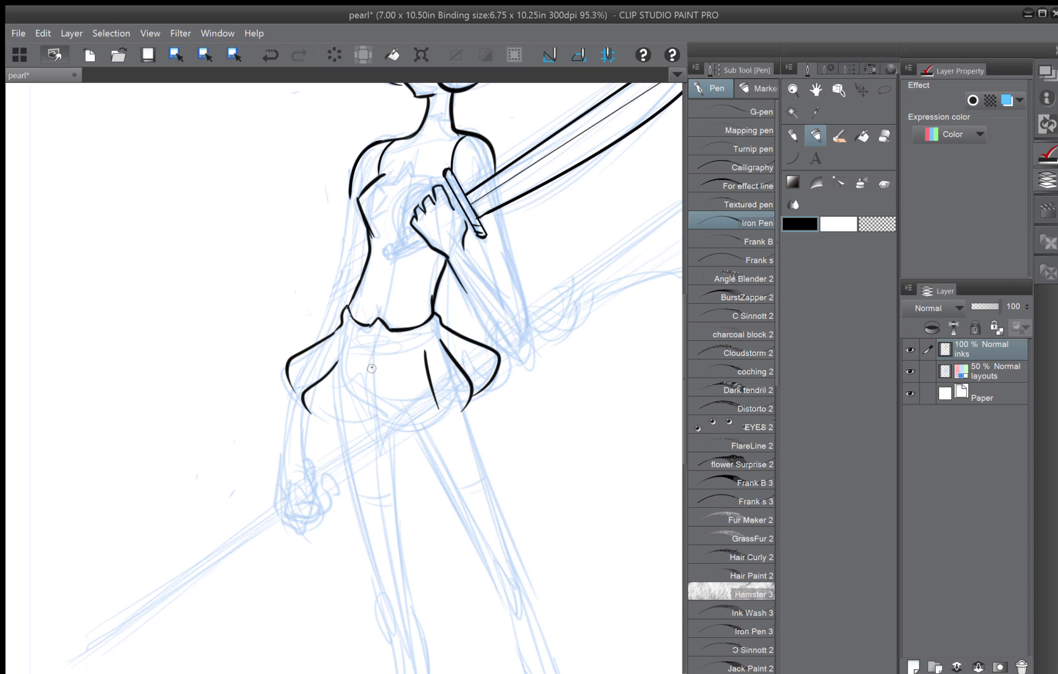
{"action": "mouse_move", "coordinate": [372, 350]}
{"action": "left_mouse_down"}
{"action": "mouse_move", "coordinate": [359, 414]}
{"action": "mouse_move", "coordinate": [363, 315]}
{"action": "mouse_move", "coordinate": [476, 388]}
{"action": "mouse_move", "coordinate": [445, 508]}
{"action": "mouse_move", "coordinate": [385, 448]}
{"action": "mouse_move", "coordinate": [343, 455]}
{"action": "mouse_move", "coordinate": [254, 530]}
{"action": "left_mouse_up"}
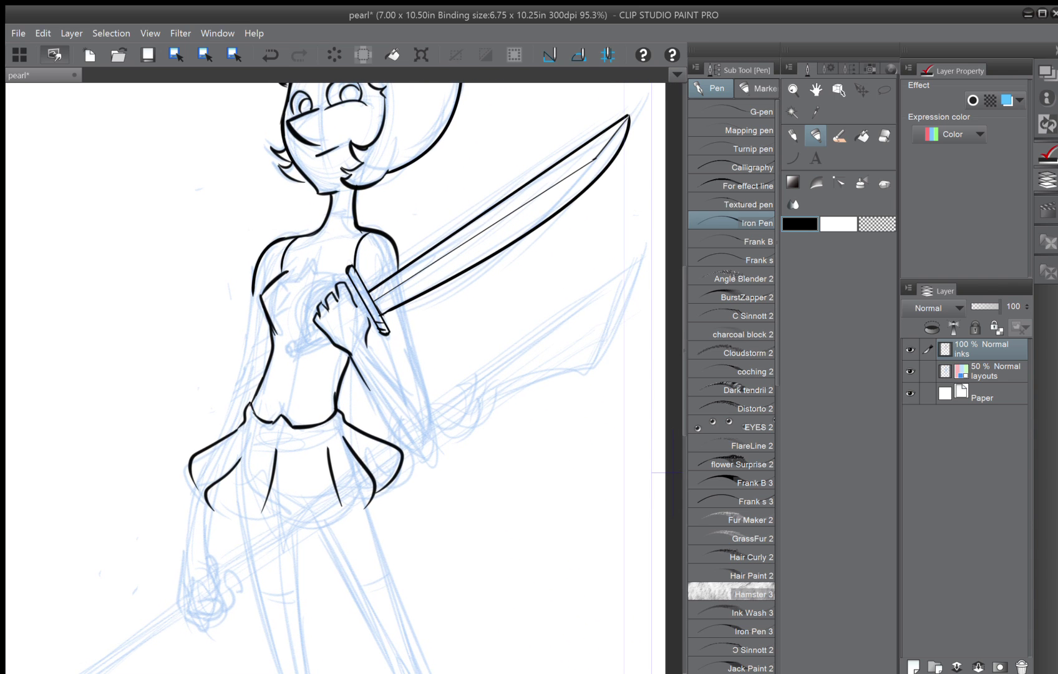
Ink the outer line of the straight leg's thigh from the skirt to the knee with the Curve tool, undoing curves that miss.
{"action": "left_click", "coordinate": [797, 160]}
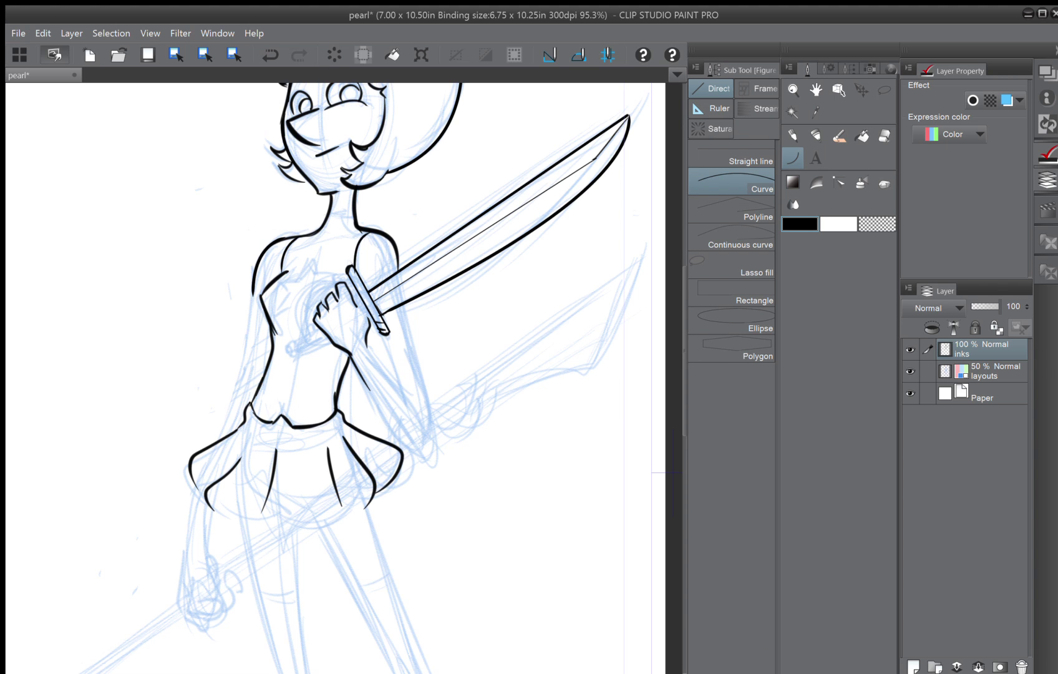
{"action": "left_click_drag", "start_coordinate": [312, 595], "coordinate": [373, 419]}
{"action": "scroll", "coordinate": [373, 419], "scroll_direction": "down", "scroll_amount": 3}
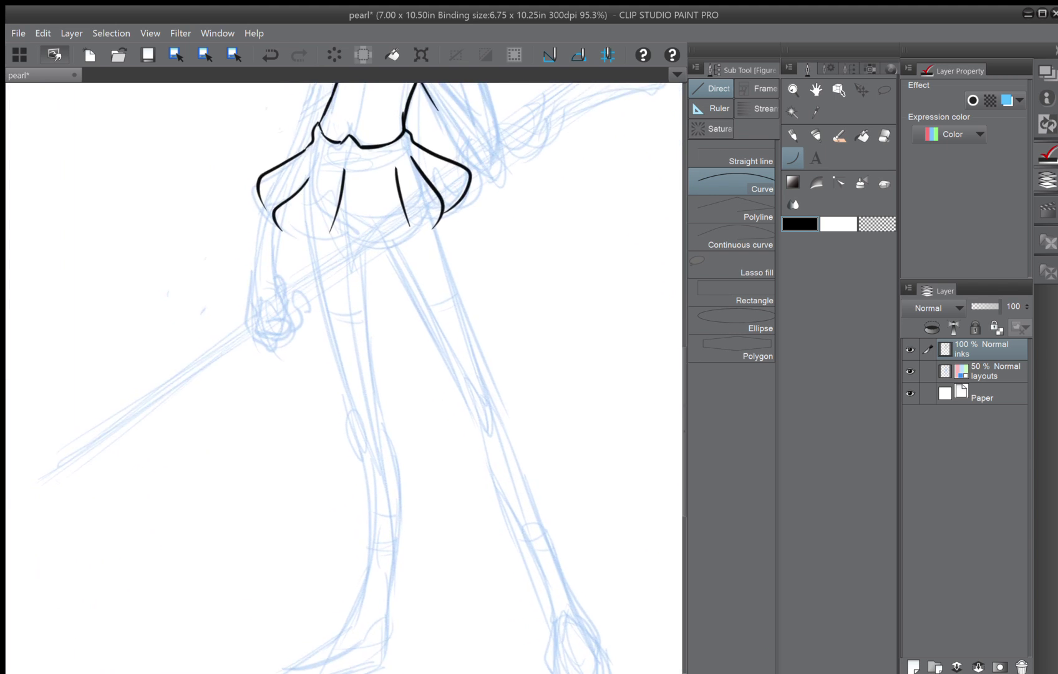
{"action": "mouse_move", "coordinate": [305, 188]}
{"action": "left_mouse_down"}
{"action": "mouse_move", "coordinate": [314, 295]}
{"action": "mouse_move", "coordinate": [352, 414]}
{"action": "left_mouse_up"}
{"action": "left_click", "coordinate": [303, 284]}
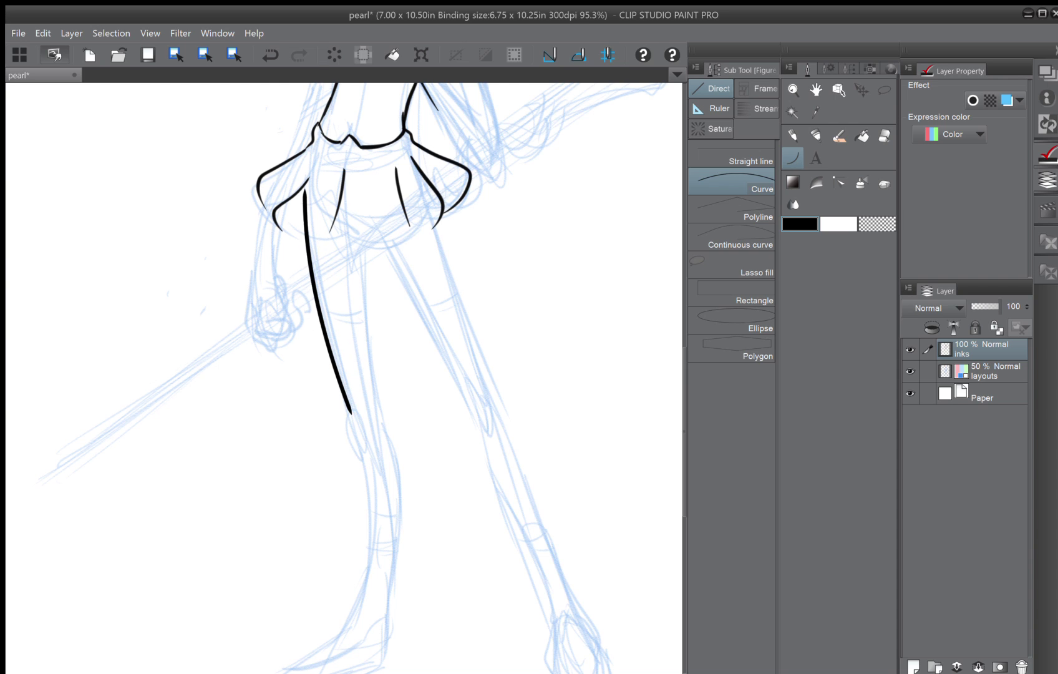
{"action": "left_click", "coordinate": [269, 55]}
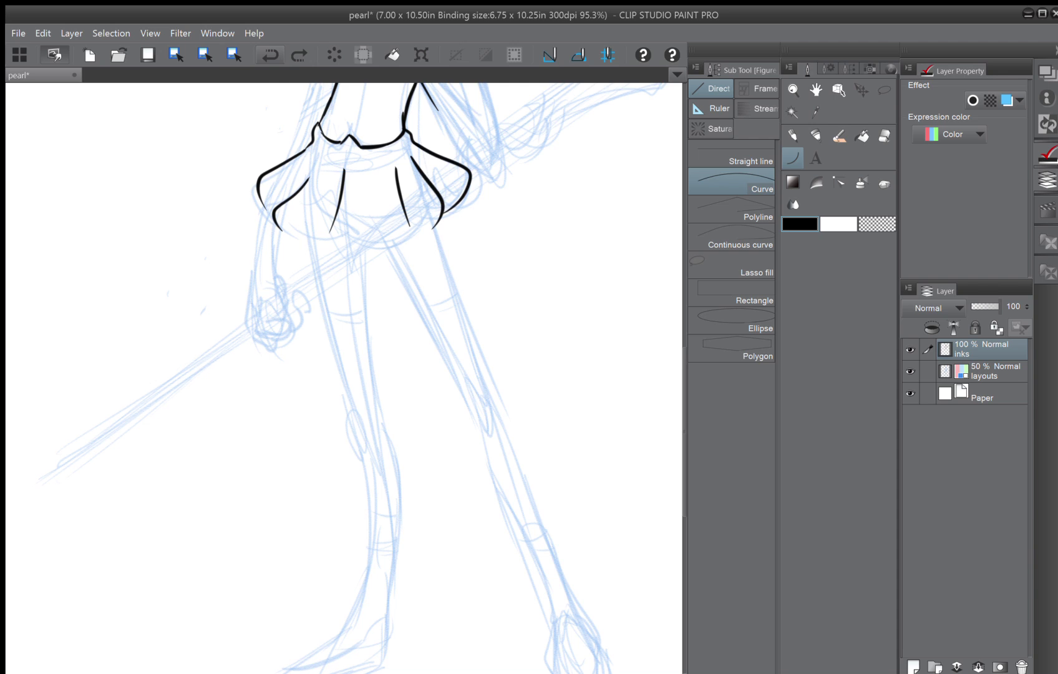
{"action": "mouse_move", "coordinate": [305, 205]}
{"action": "left_mouse_down"}
{"action": "mouse_move", "coordinate": [330, 373]}
{"action": "mouse_move", "coordinate": [352, 425]}
{"action": "left_mouse_up"}
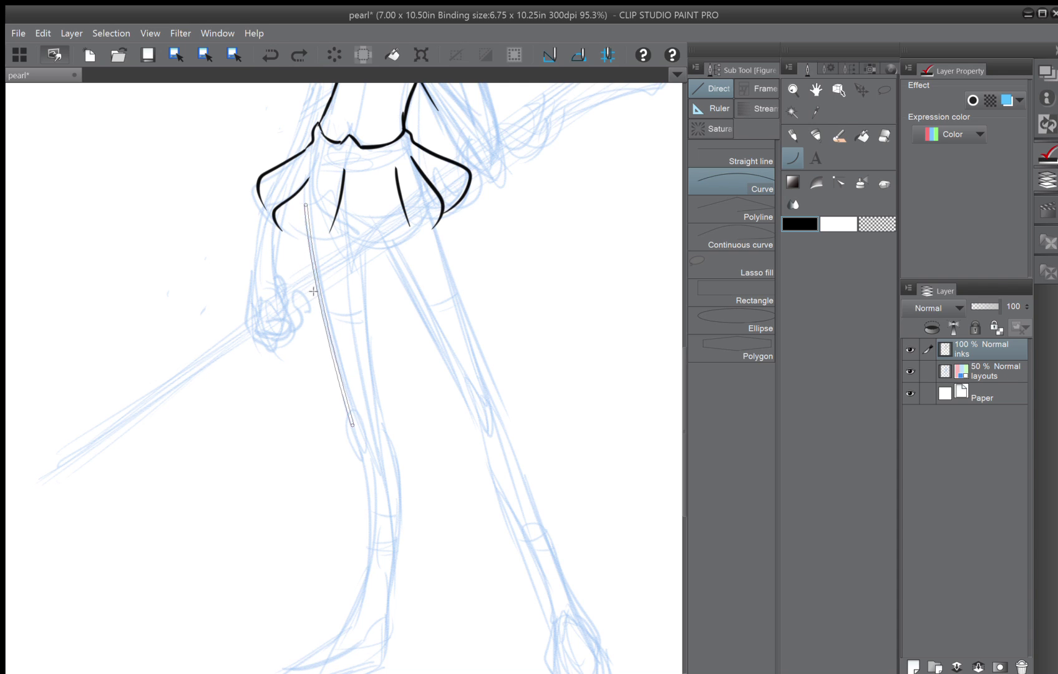
{"action": "left_click", "coordinate": [313, 292]}
{"action": "scroll", "coordinate": [309, 300], "scroll_direction": "down", "scroll_amount": 1}
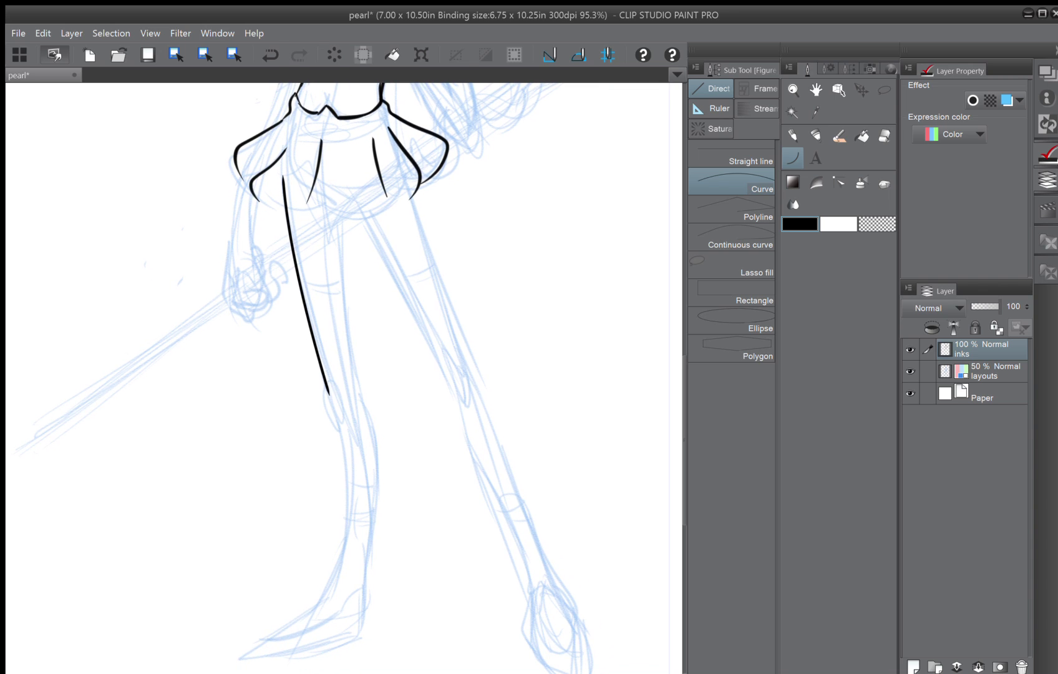
{"action": "key", "text": "ctrl+z"}
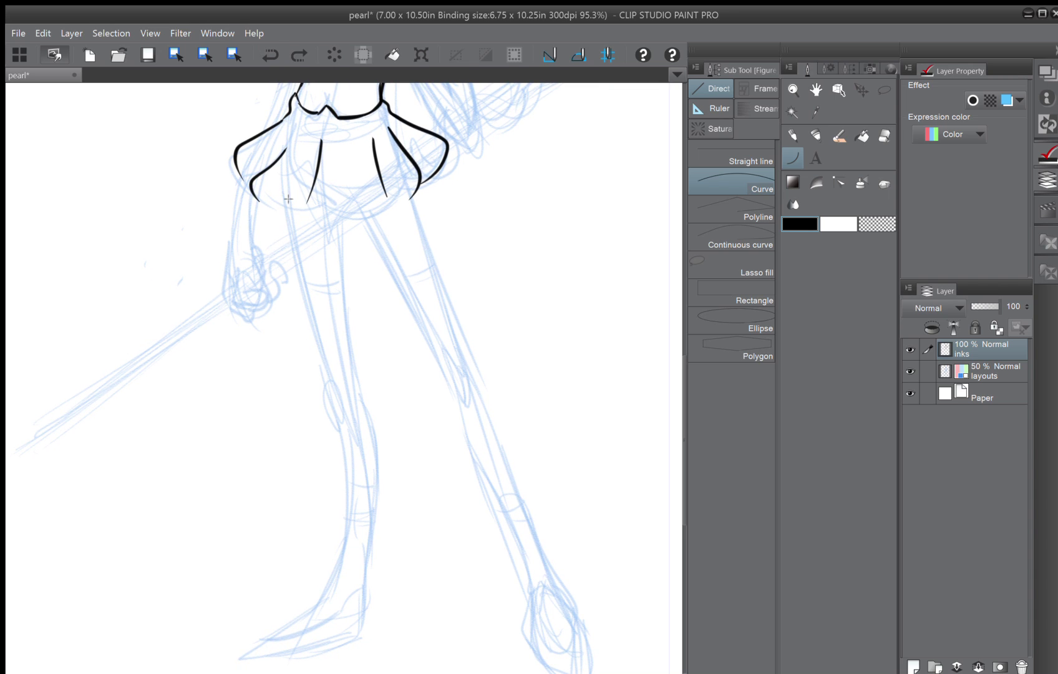
{"action": "left_click_drag", "start_coordinate": [283, 166], "coordinate": [334, 385]}
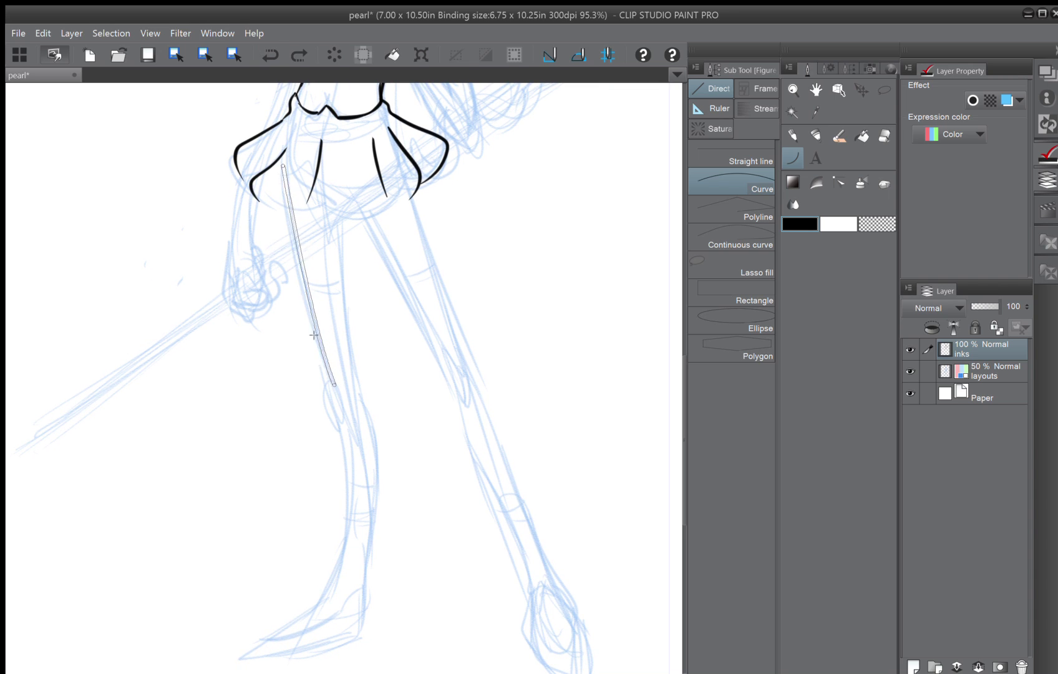
{"action": "left_click", "coordinate": [284, 248]}
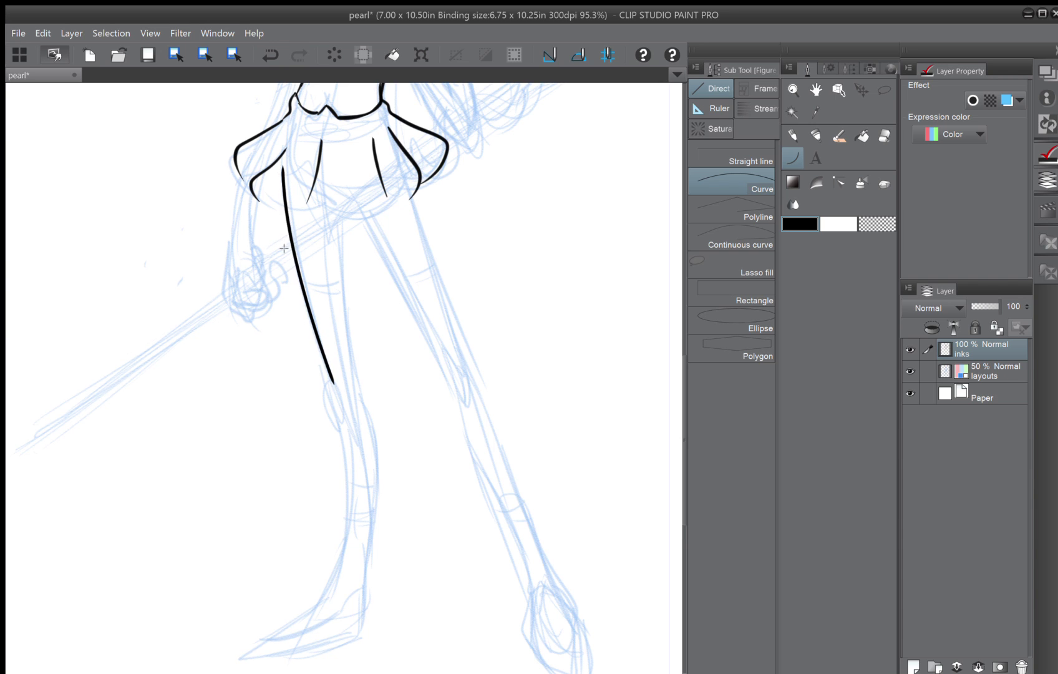
Ink the shin and calf of the same leg with one curve on each side, from the knee to the ankle.
{"action": "left_click_drag", "start_coordinate": [344, 378], "coordinate": [372, 250]}
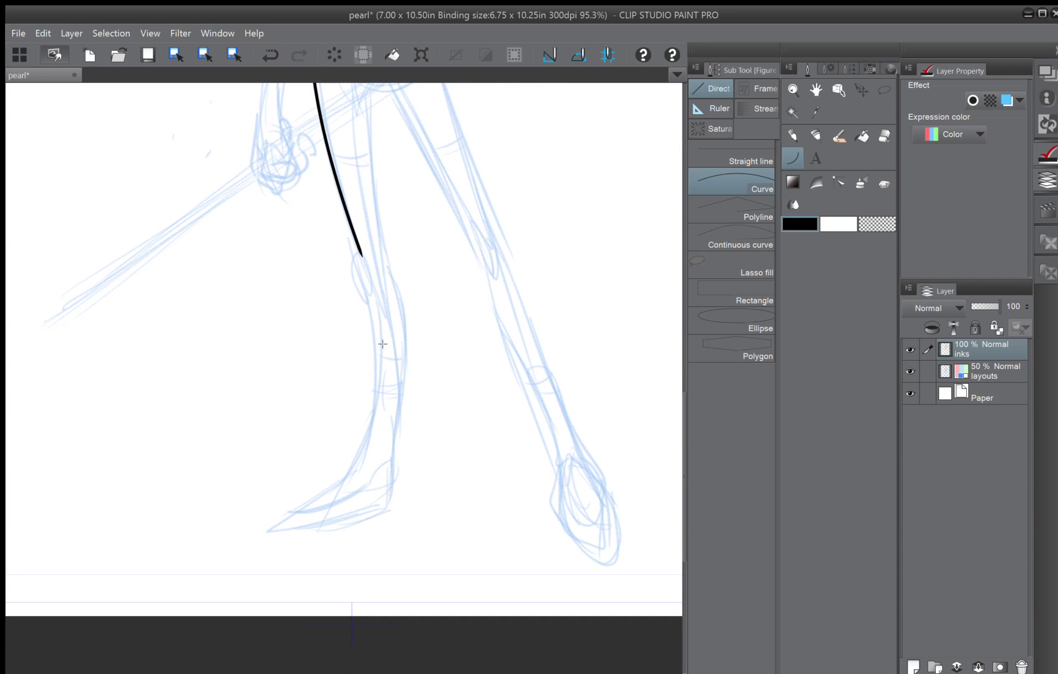
{"action": "left_click_drag", "start_coordinate": [368, 296], "coordinate": [344, 474]}
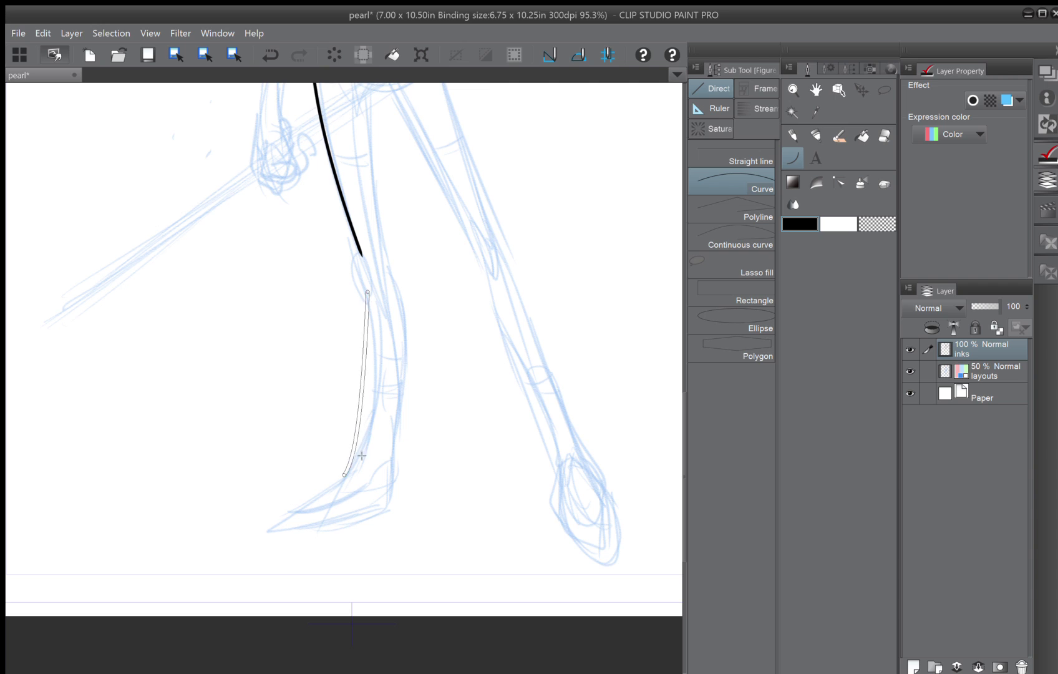
{"action": "left_click", "coordinate": [387, 420]}
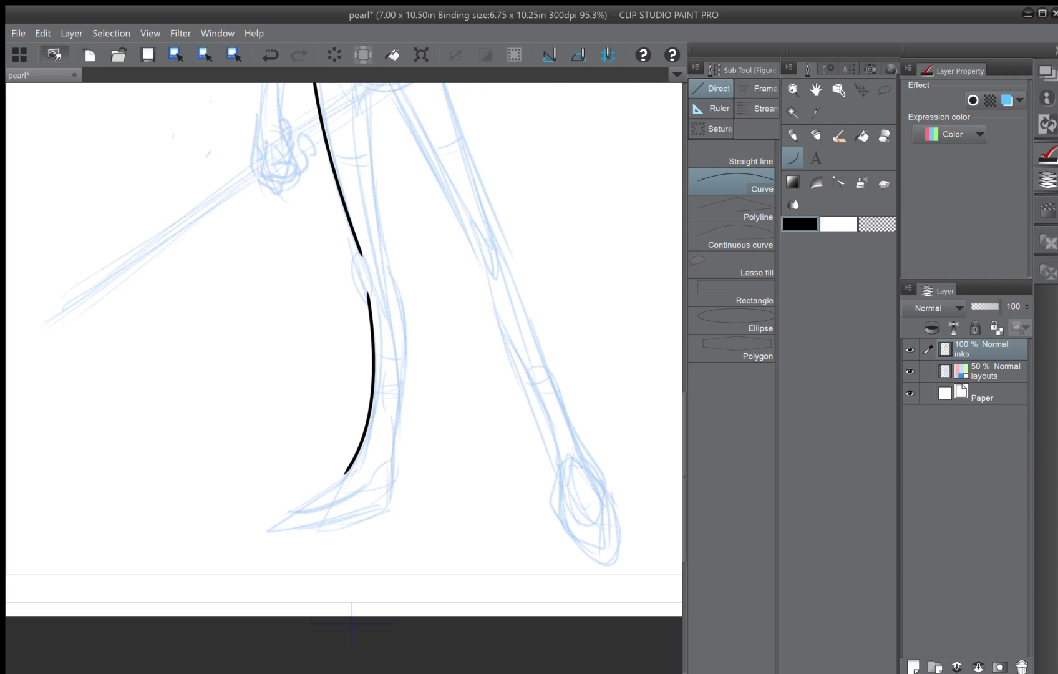
{"action": "left_click_drag", "start_coordinate": [388, 270], "coordinate": [392, 436]}
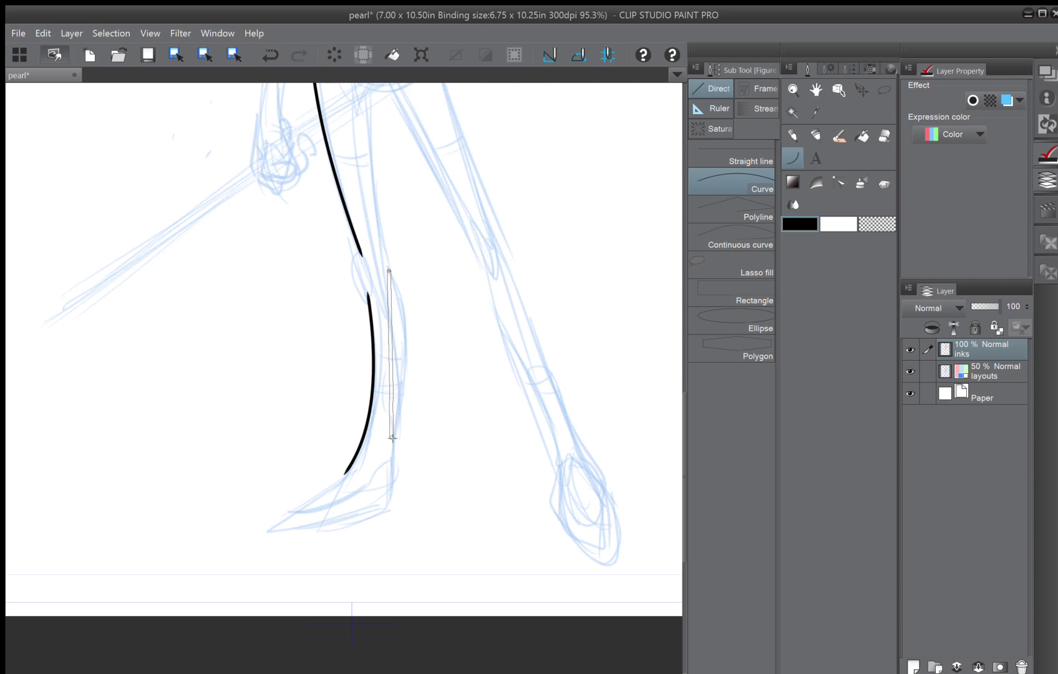
{"action": "left_click", "coordinate": [416, 312]}
Ink the pointed foot's outline, using a curve for the sole and the Iron Pen for the instep and heel.
{"action": "mouse_move", "coordinate": [416, 312]}
{"action": "left_mouse_down"}
{"action": "mouse_move", "coordinate": [257, 337]}
{"action": "mouse_move", "coordinate": [366, 503]}
{"action": "mouse_move", "coordinate": [483, 399]}
{"action": "mouse_move", "coordinate": [488, 365]}
{"action": "mouse_move", "coordinate": [461, 281]}
{"action": "left_mouse_up"}
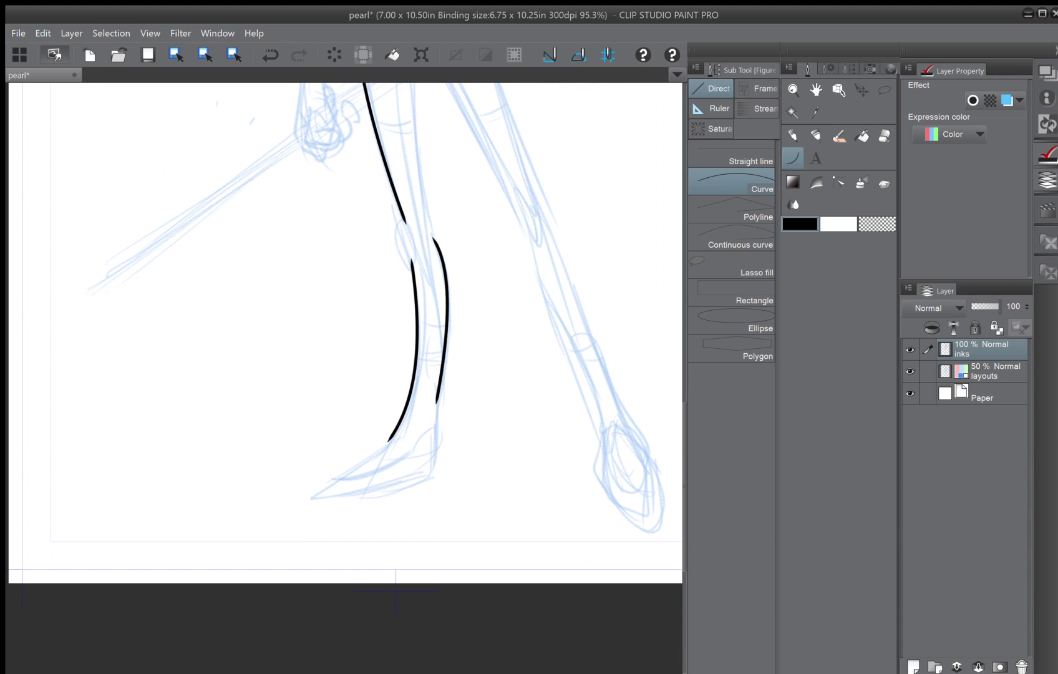
{"action": "left_click_drag", "start_coordinate": [430, 475], "coordinate": [312, 499]}
{"action": "left_click", "coordinate": [400, 497]}
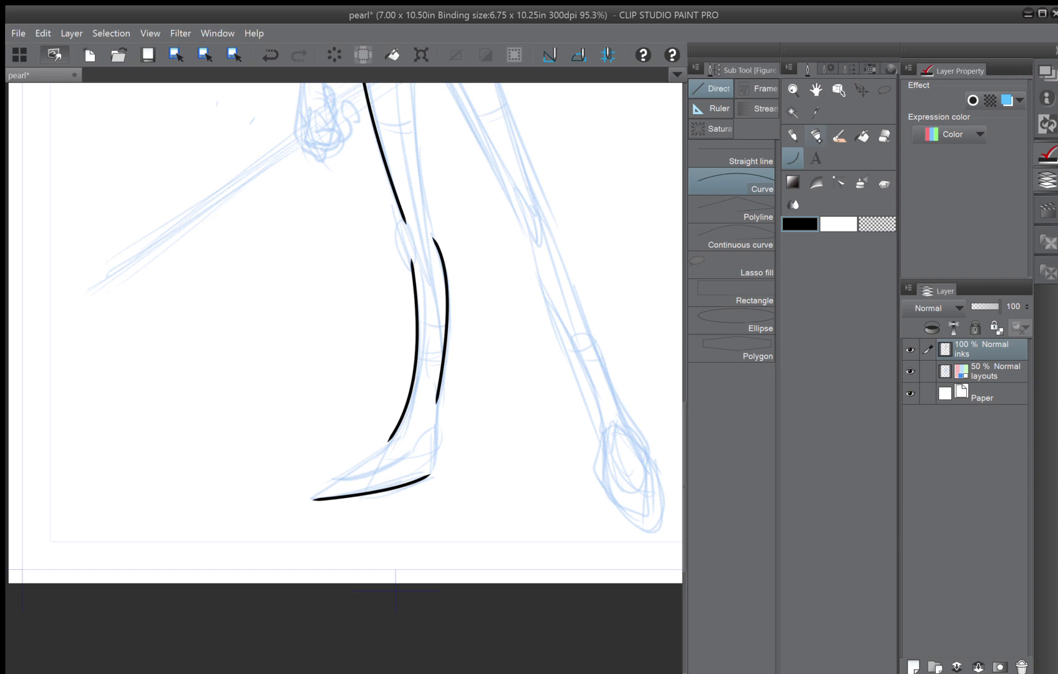
{"action": "left_click", "coordinate": [817, 135]}
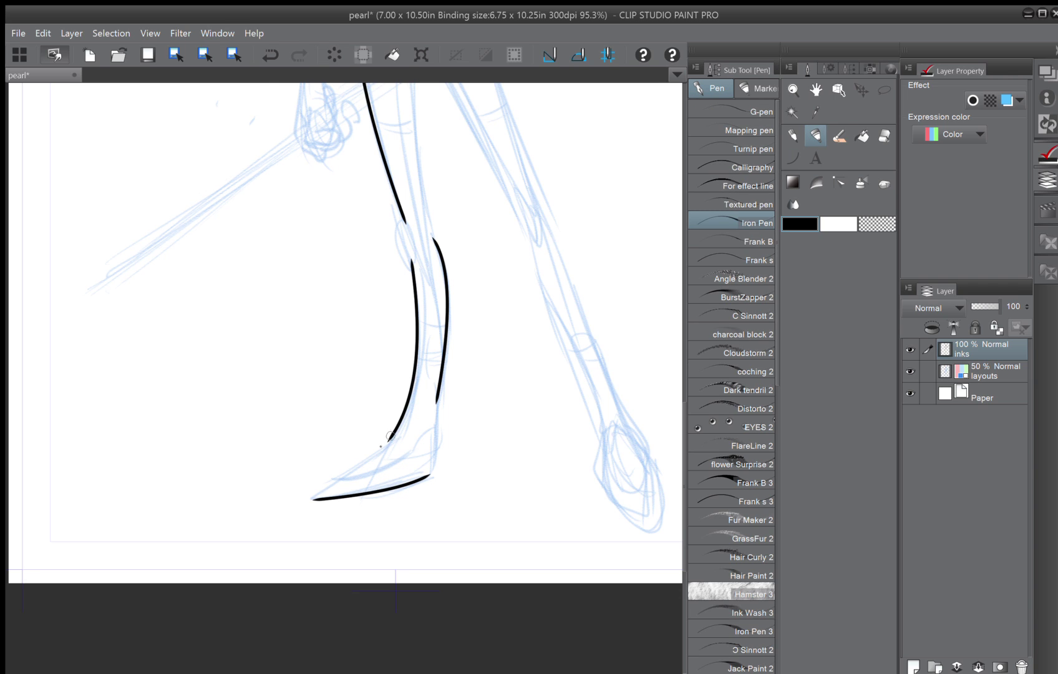
{"action": "mouse_move", "coordinate": [389, 438]}
{"action": "left_mouse_down"}
{"action": "mouse_move", "coordinate": [310, 519]}
{"action": "mouse_move", "coordinate": [322, 486]}
{"action": "mouse_move", "coordinate": [342, 474]}
{"action": "mouse_move", "coordinate": [315, 499]}
{"action": "left_mouse_up"}
{"action": "left_click", "coordinate": [436, 414]}
{"action": "left_click_drag", "start_coordinate": [438, 385], "coordinate": [435, 459]}
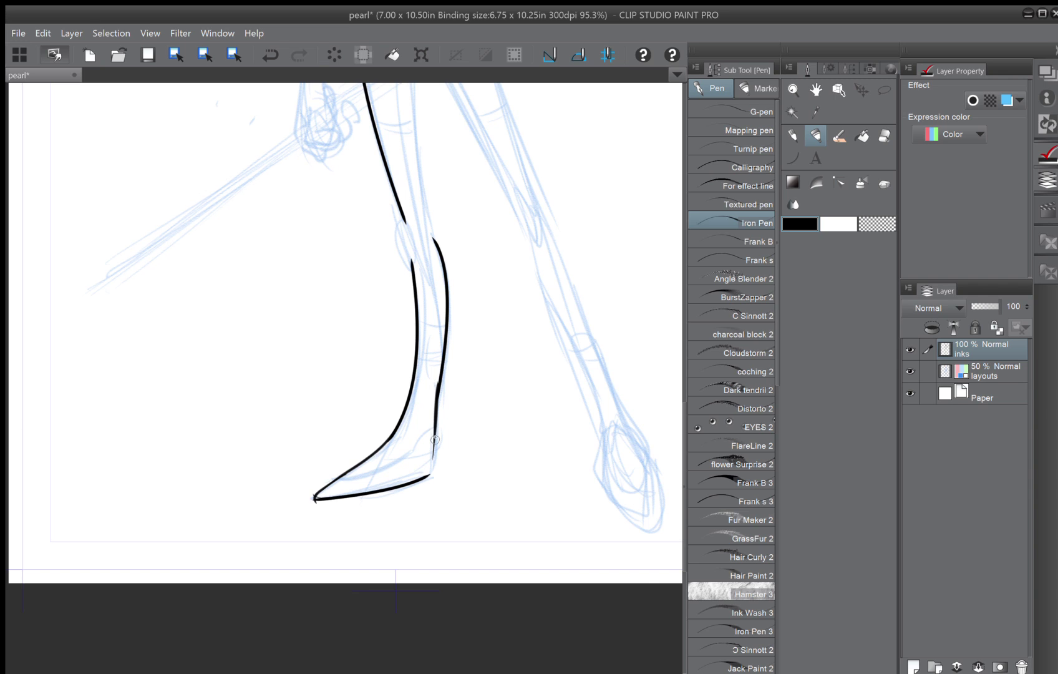
{"action": "key", "text": "ctrl+z"}
{"action": "left_click_drag", "start_coordinate": [438, 390], "coordinate": [436, 473]}
Ink the shoe's opening edge across the foot and two band lines across the lower leg, undoing strokes that miss.
{"action": "left_click_drag", "start_coordinate": [436, 429], "coordinate": [410, 485]}
{"action": "mouse_move", "coordinate": [432, 431]}
{"action": "left_mouse_down"}
{"action": "mouse_move", "coordinate": [405, 454]}
{"action": "mouse_move", "coordinate": [410, 446]}
{"action": "mouse_move", "coordinate": [338, 476]}
{"action": "left_mouse_up"}
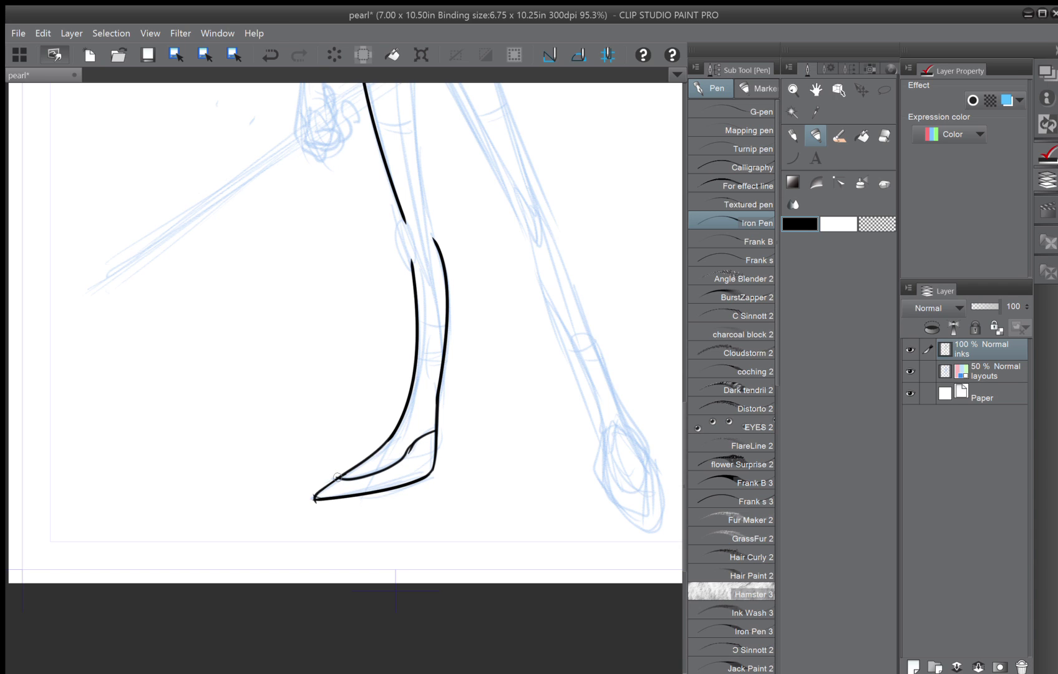
{"action": "left_click", "coordinate": [270, 55]}
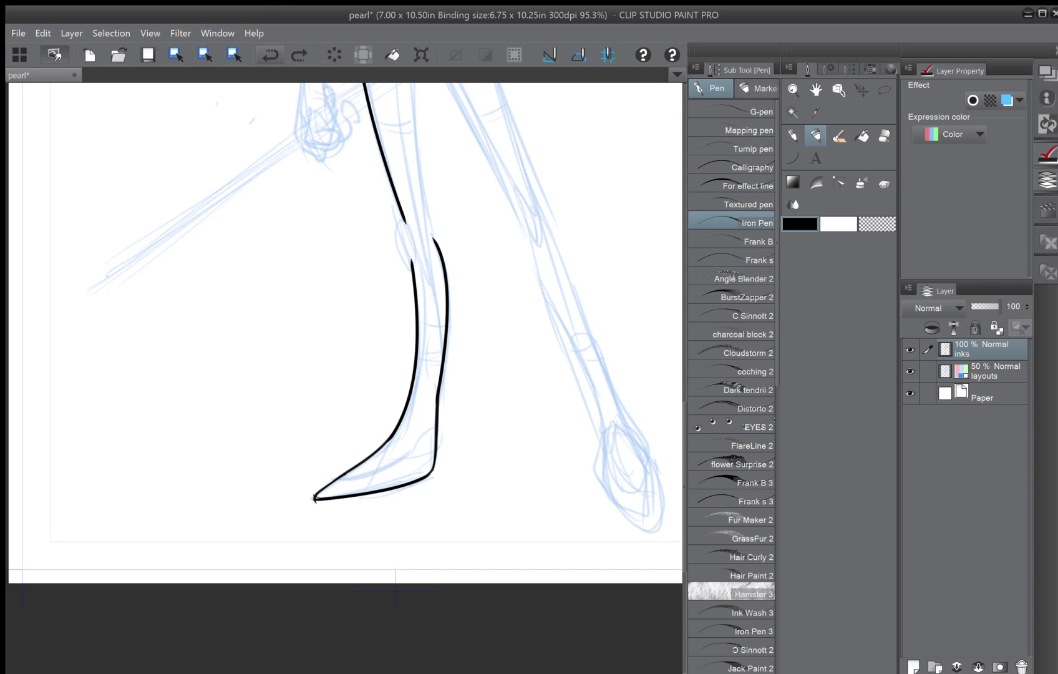
{"action": "mouse_move", "coordinate": [435, 427]}
{"action": "left_mouse_down"}
{"action": "mouse_move", "coordinate": [395, 468]}
{"action": "mouse_move", "coordinate": [340, 482]}
{"action": "mouse_move", "coordinate": [403, 463]}
{"action": "left_mouse_up"}
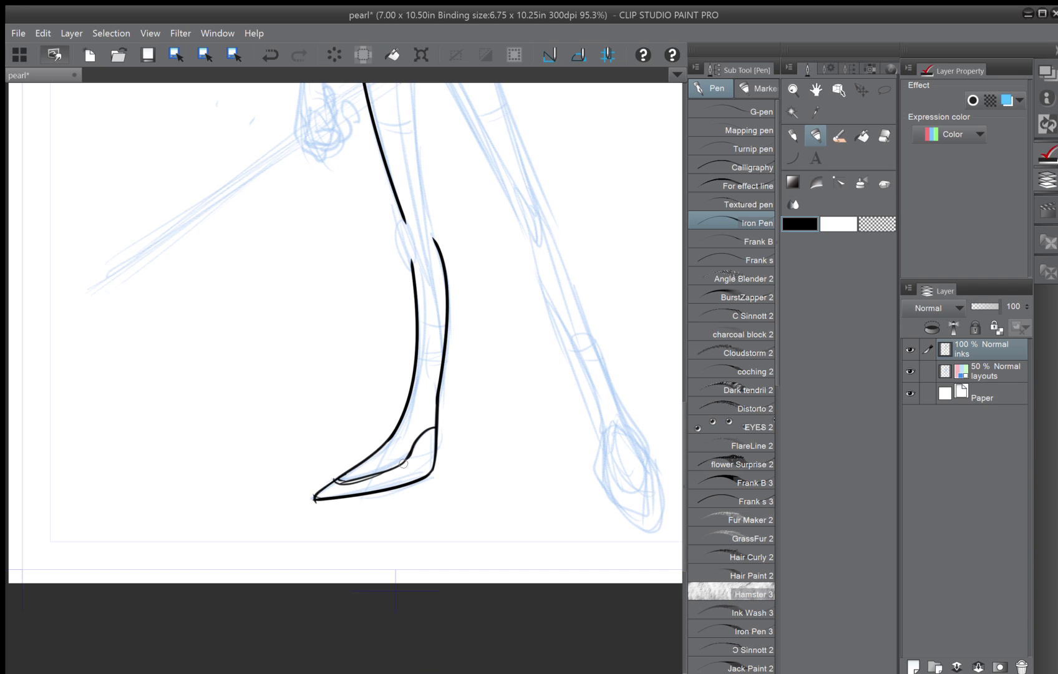
{"action": "left_click", "coordinate": [270, 55]}
{"action": "left_click_drag", "start_coordinate": [334, 481], "coordinate": [368, 478]}
{"action": "left_click_drag", "start_coordinate": [441, 351], "coordinate": [417, 360]}
{"action": "left_click", "coordinate": [270, 55]}
Erase the stray ink at the tip of the shoe with a smaller Hard eraser.
{"action": "left_click", "coordinate": [884, 136]}
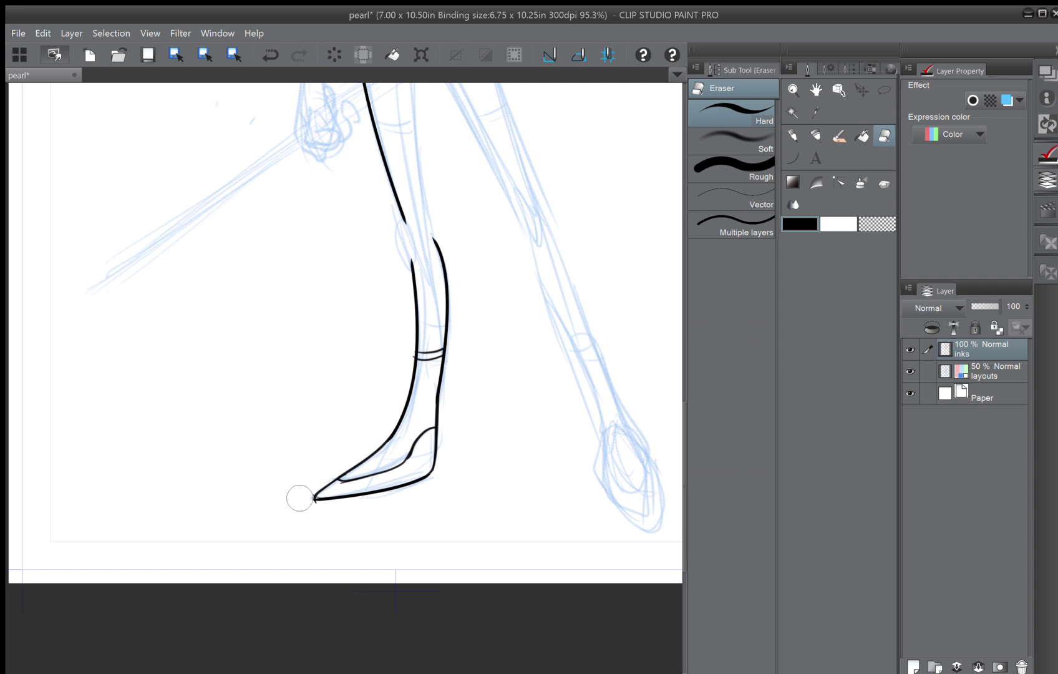
{"action": "key", "text": "["}
{"action": "key", "text": "["}
{"action": "key", "text": "["}
{"action": "key", "text": "["}
{"action": "key", "text": "["}
{"action": "key", "text": "["}
{"action": "left_click_drag", "start_coordinate": [311, 491], "coordinate": [314, 493]}
Ink the front and back of the knee with the Iron Pen, joining the thigh to the lower leg.
{"action": "scroll", "coordinate": [306, 515], "scroll_direction": "down", "scroll_amount": 2}
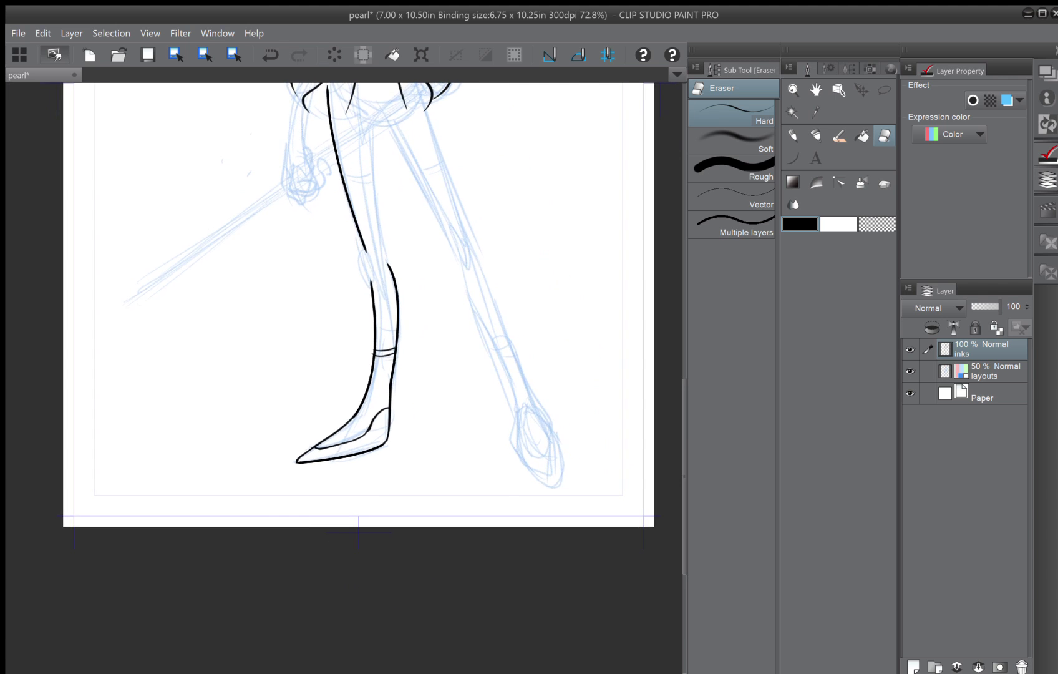
{"action": "left_click_drag", "start_coordinate": [346, 378], "coordinate": [353, 504]}
{"action": "key", "text": "p"}
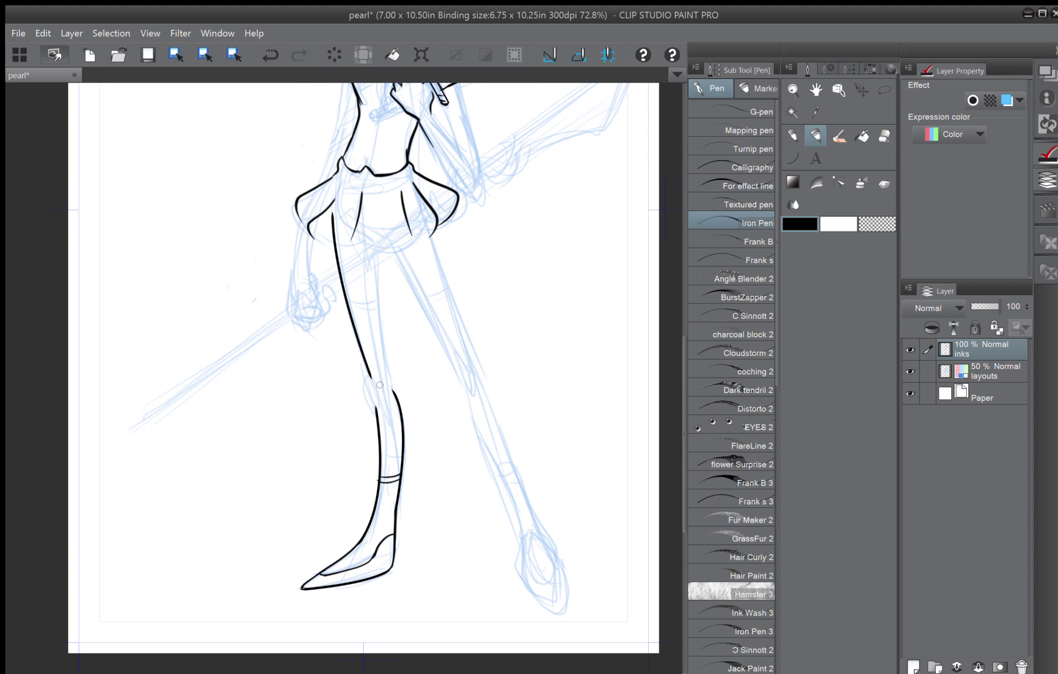
{"action": "left_click_drag", "start_coordinate": [369, 367], "coordinate": [377, 418]}
{"action": "left_click", "coordinate": [270, 55]}
{"action": "left_click_drag", "start_coordinate": [369, 372], "coordinate": [375, 409]}
{"action": "left_click_drag", "start_coordinate": [388, 374], "coordinate": [398, 397]}
Ink the inner thigh line from the skirt to the knee, and a curved stocking edge across the thigh.
{"action": "scroll", "coordinate": [400, 399], "scroll_direction": "up", "scroll_amount": 2}
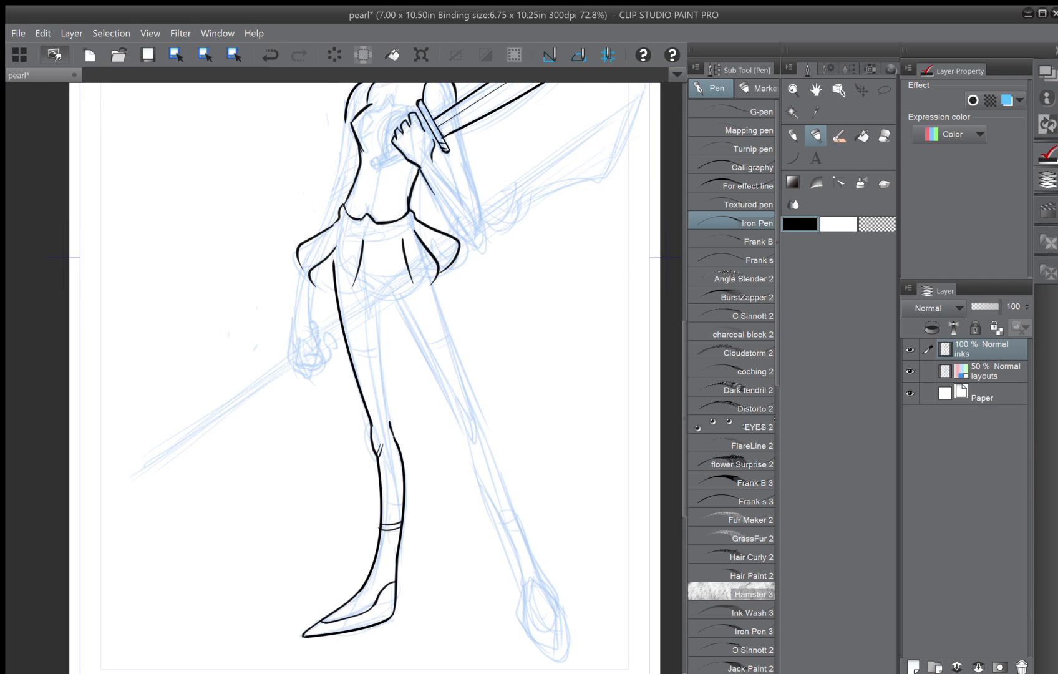
{"action": "left_click_drag", "start_coordinate": [377, 296], "coordinate": [387, 394]}
{"action": "left_click_drag", "start_coordinate": [385, 383], "coordinate": [401, 411]}
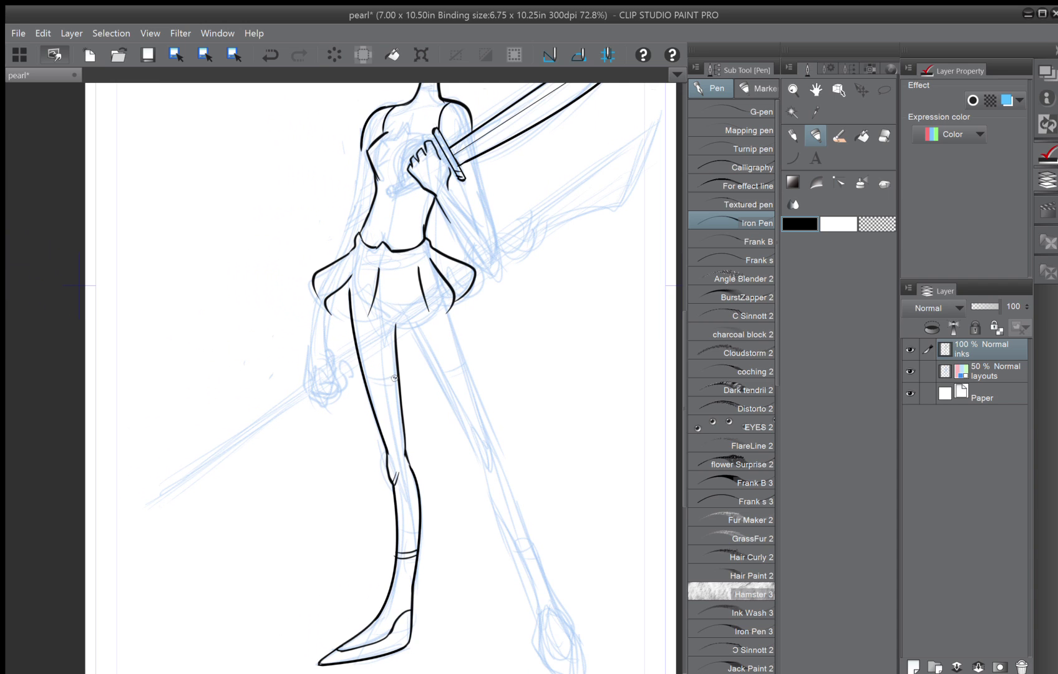
{"action": "left_click", "coordinate": [270, 55]}
{"action": "left_click", "coordinate": [793, 158]}
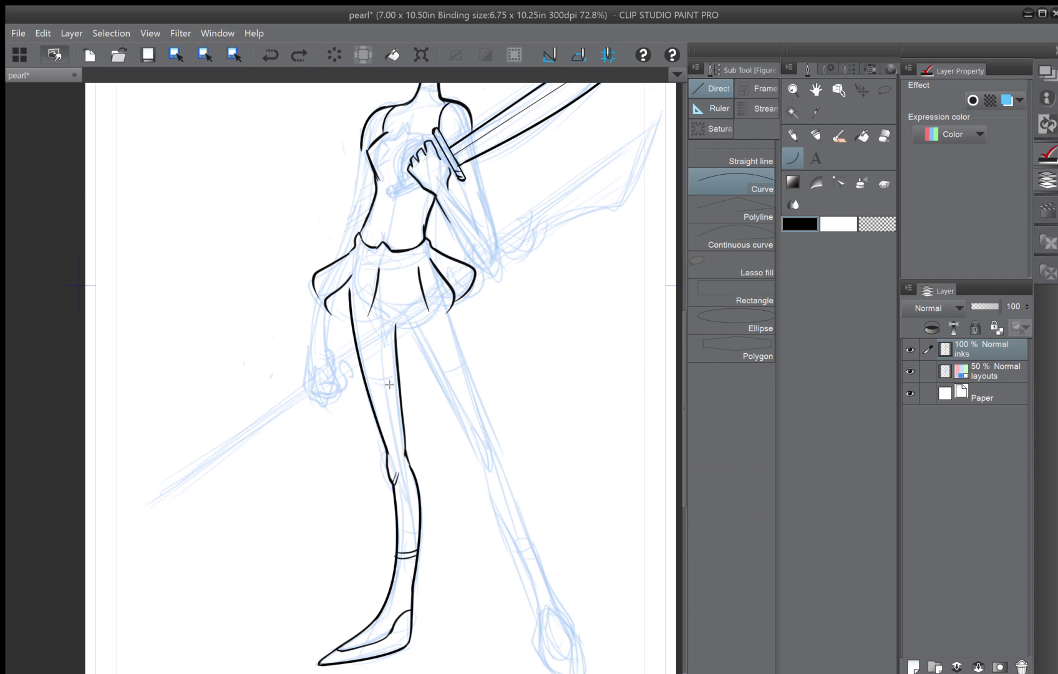
{"action": "left_click_drag", "start_coordinate": [399, 377], "coordinate": [368, 379]}
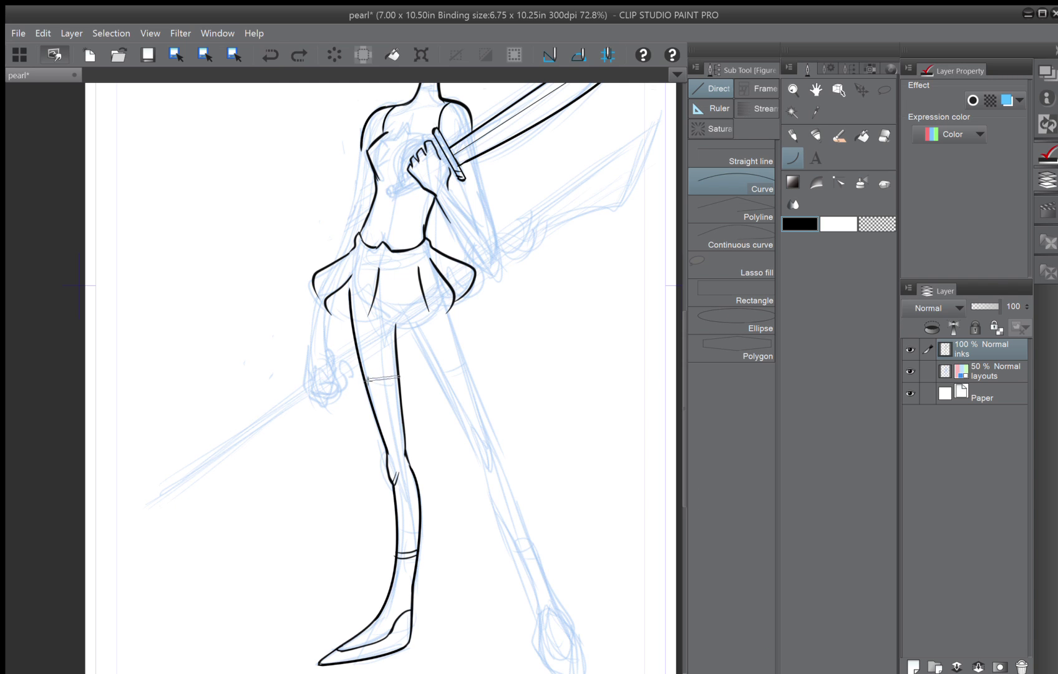
{"action": "left_click", "coordinate": [386, 390]}
Examine the whole figure's inks and proportions in the mirrored and normal views.
{"action": "scroll", "coordinate": [366, 409], "scroll_direction": "down", "scroll_amount": 4}
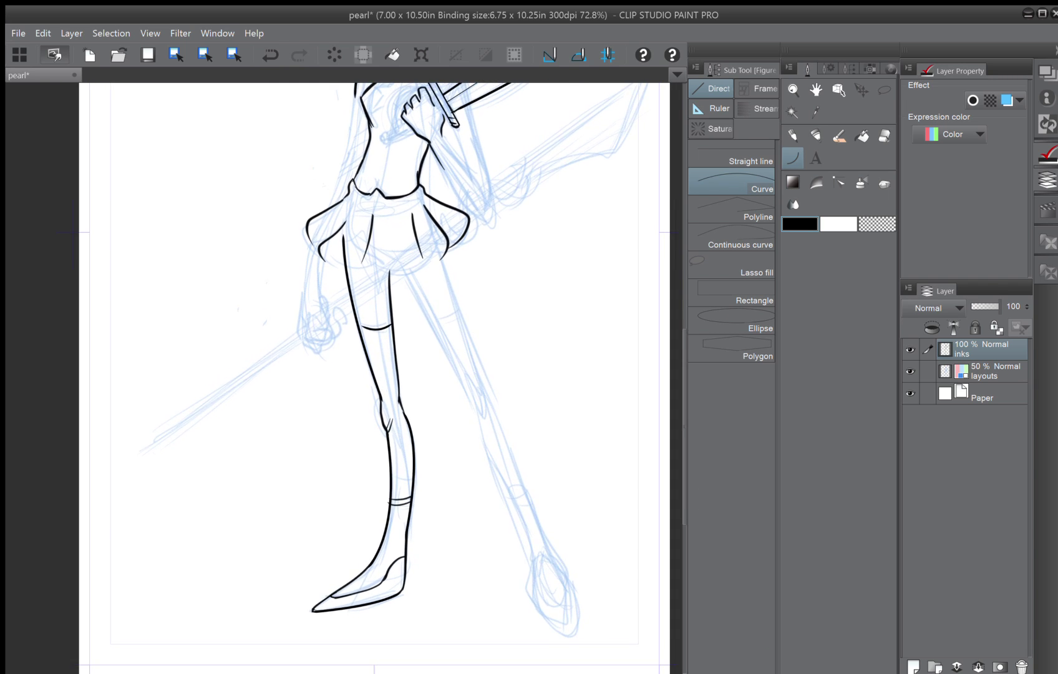
{"action": "left_click_drag", "start_coordinate": [376, 355], "coordinate": [350, 397]}
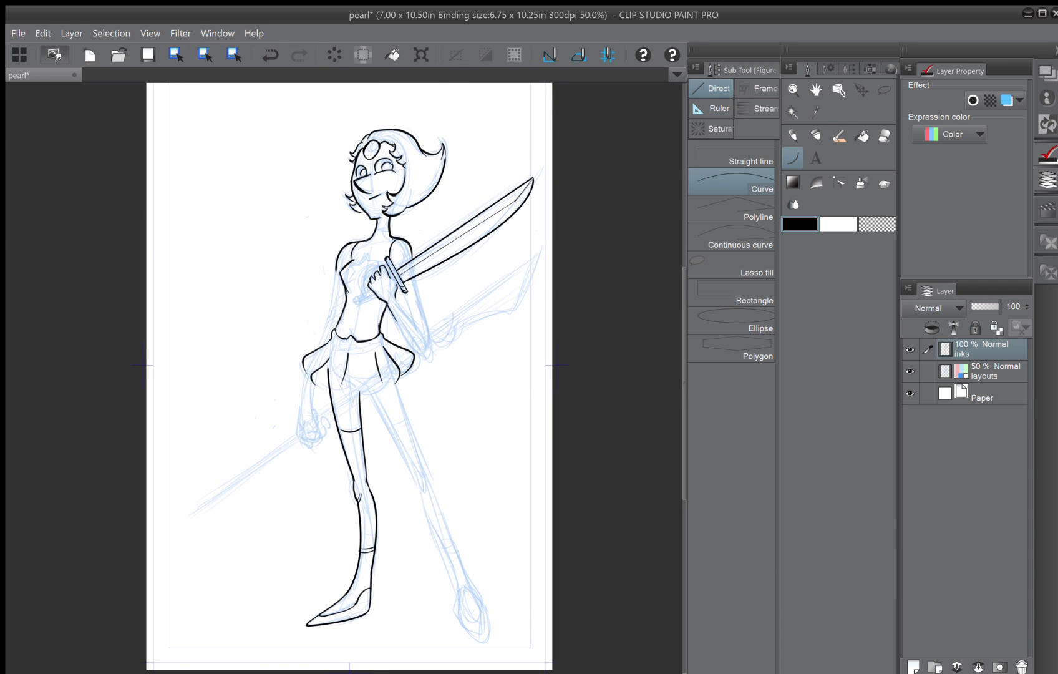
{"action": "key", "text": "h"}
{"action": "key", "text": "h"}
{"action": "key", "text": "h"}
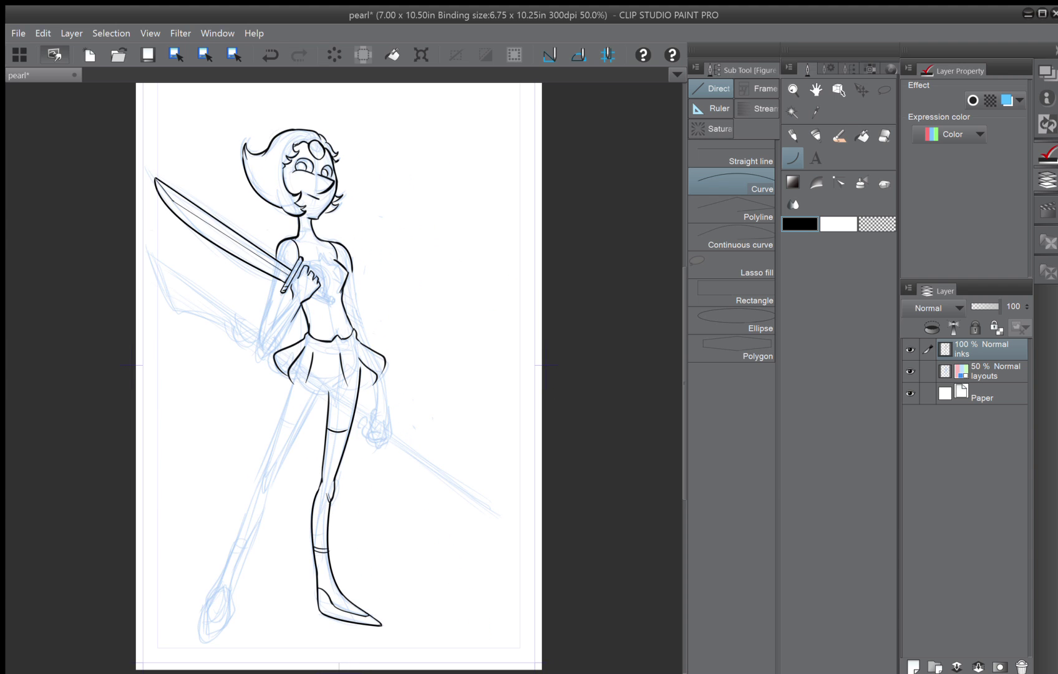
{"action": "key", "text": "h"}
{"action": "scroll", "coordinate": [282, 355], "scroll_direction": "up", "scroll_amount": 3}
{"action": "scroll", "coordinate": [282, 355], "scroll_direction": "down", "scroll_amount": 1}
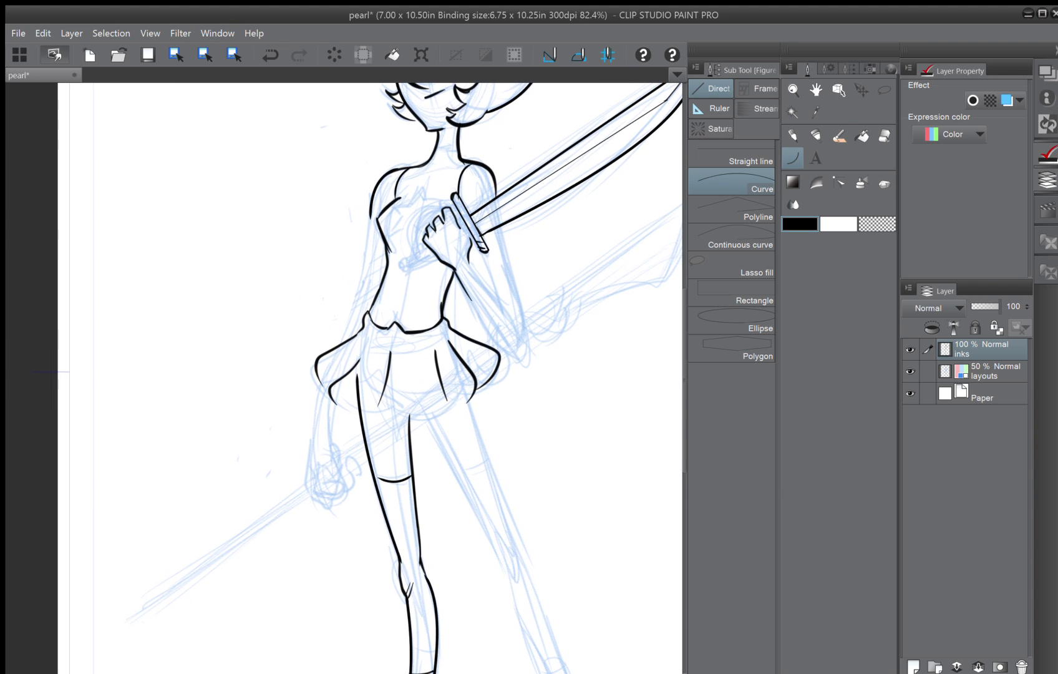
Ink the lowered clenched fist and both forearm lines below the skirt with the Iron Pen.
{"action": "left_click", "coordinate": [815, 135]}
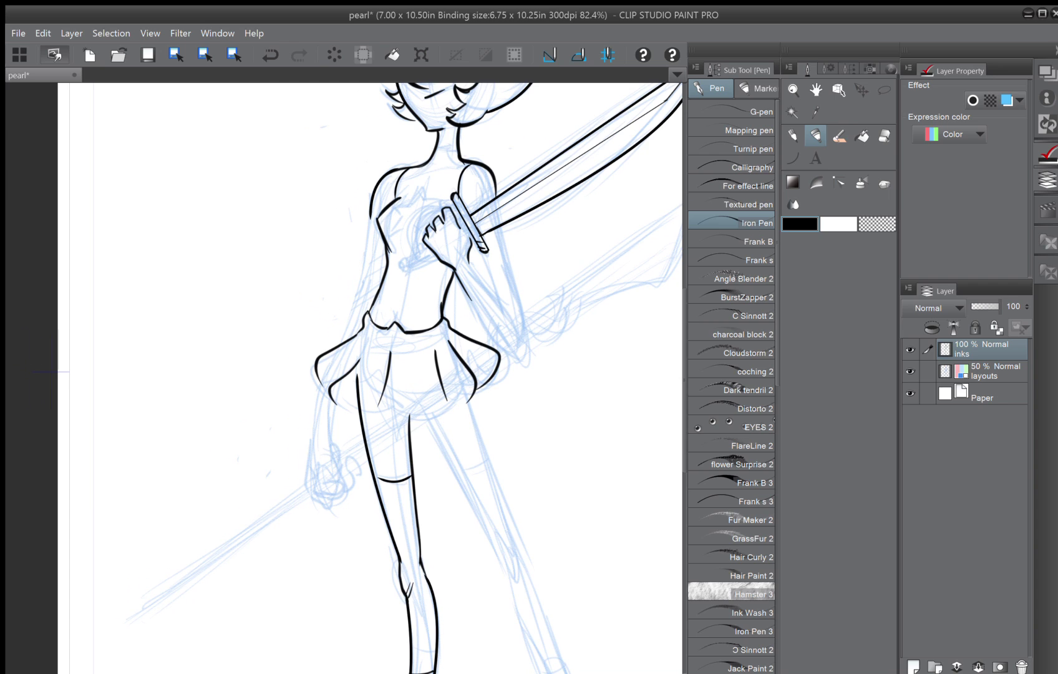
{"action": "mouse_move", "coordinate": [333, 451]}
{"action": "left_mouse_down"}
{"action": "mouse_move", "coordinate": [334, 496]}
{"action": "mouse_move", "coordinate": [305, 477]}
{"action": "mouse_move", "coordinate": [330, 501]}
{"action": "mouse_move", "coordinate": [354, 482]}
{"action": "mouse_move", "coordinate": [350, 454]}
{"action": "mouse_move", "coordinate": [359, 475]}
{"action": "mouse_move", "coordinate": [344, 468]}
{"action": "mouse_move", "coordinate": [332, 403]}
{"action": "left_mouse_up"}
{"action": "left_click_drag", "start_coordinate": [312, 453], "coordinate": [323, 385]}
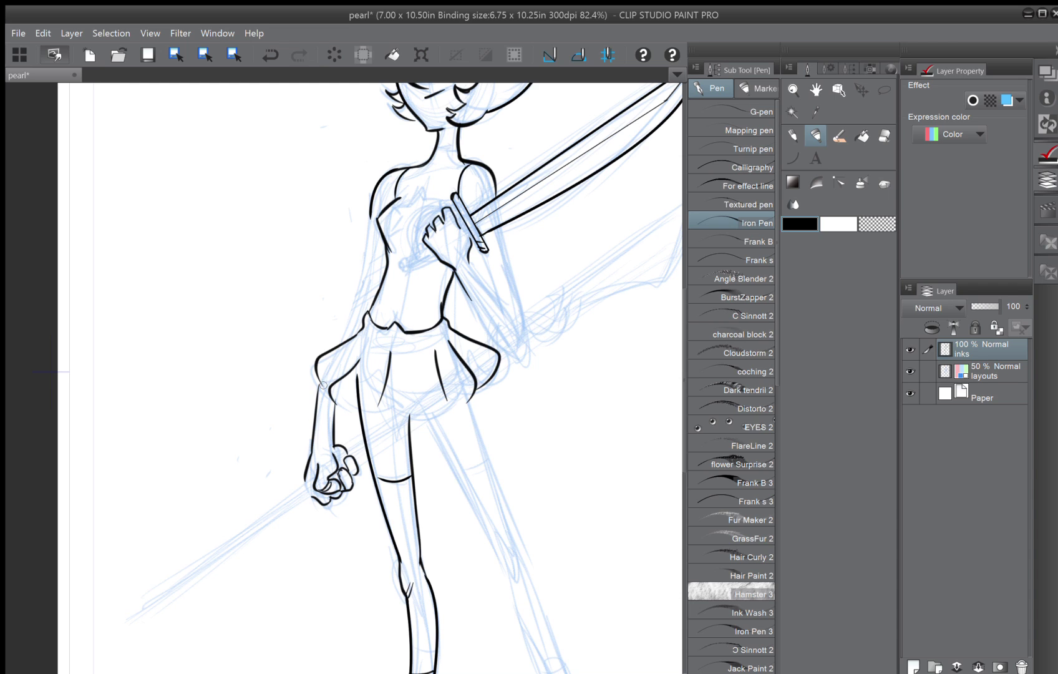
Undo the lowered arm's forearm lines and re-ink them from the fist up toward the skirt.
{"action": "left_click", "coordinate": [270, 55]}
{"action": "left_click", "coordinate": [271, 55]}
{"action": "mouse_move", "coordinate": [332, 444]}
{"action": "left_mouse_down"}
{"action": "mouse_move", "coordinate": [342, 407]}
{"action": "mouse_move", "coordinate": [332, 413]}
{"action": "left_mouse_up"}
{"action": "left_click", "coordinate": [271, 55]}
{"action": "left_click_drag", "start_coordinate": [308, 457], "coordinate": [322, 398]}
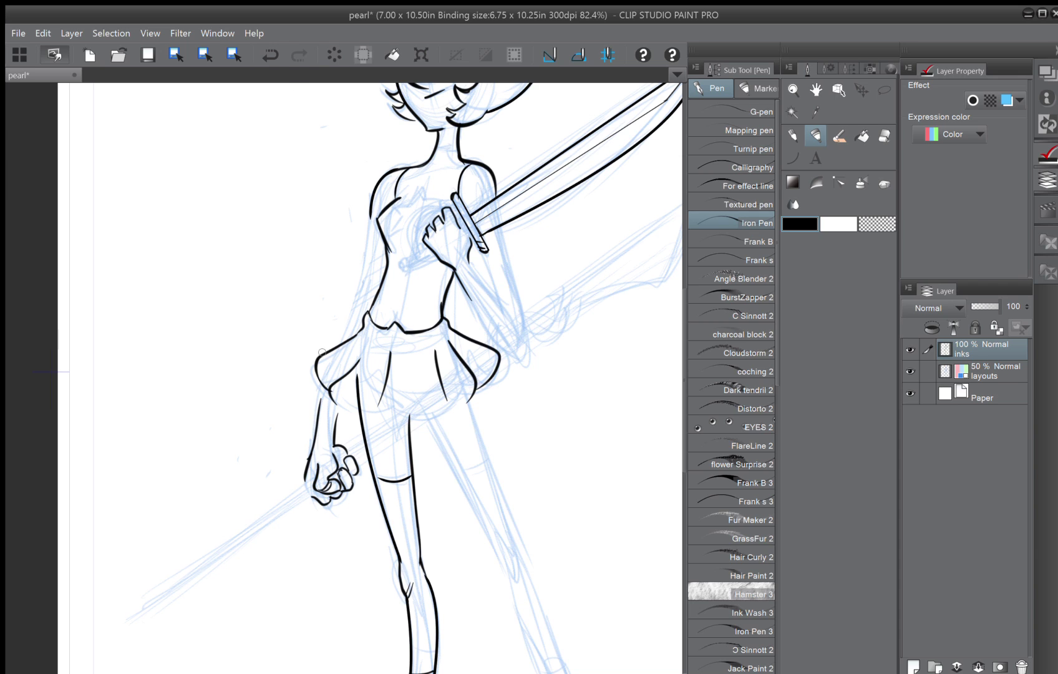
{"action": "left_click_drag", "start_coordinate": [322, 387], "coordinate": [318, 409]}
{"action": "key", "text": "e"}
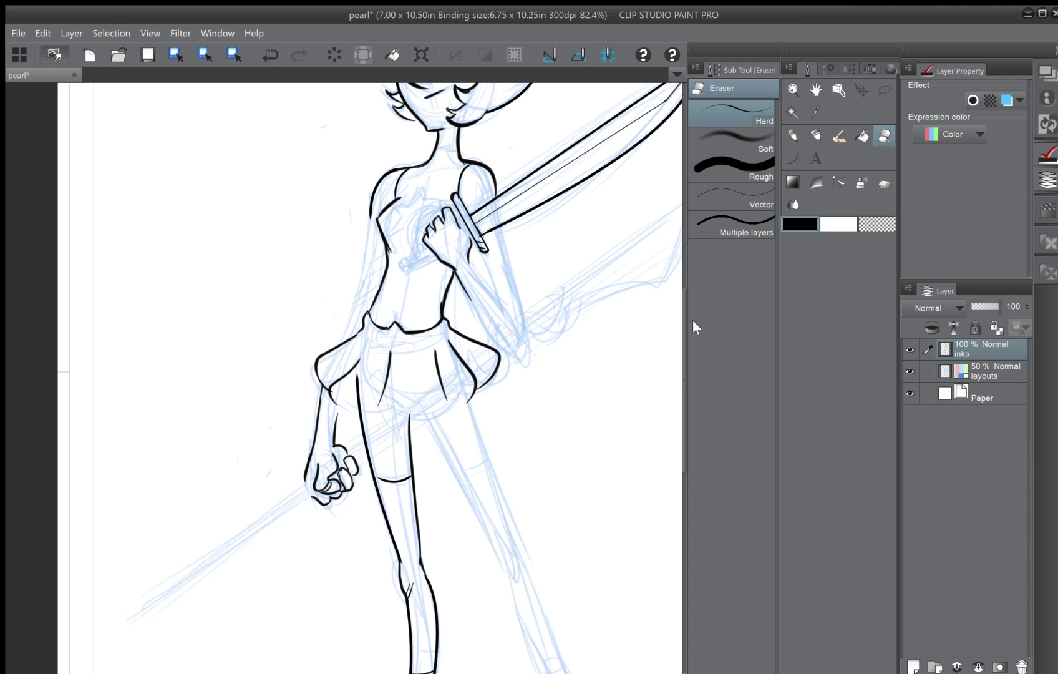
Add a layer named inks2 directly above the layouts layer and make the inks layer active again.
{"action": "left_click", "coordinate": [991, 371]}
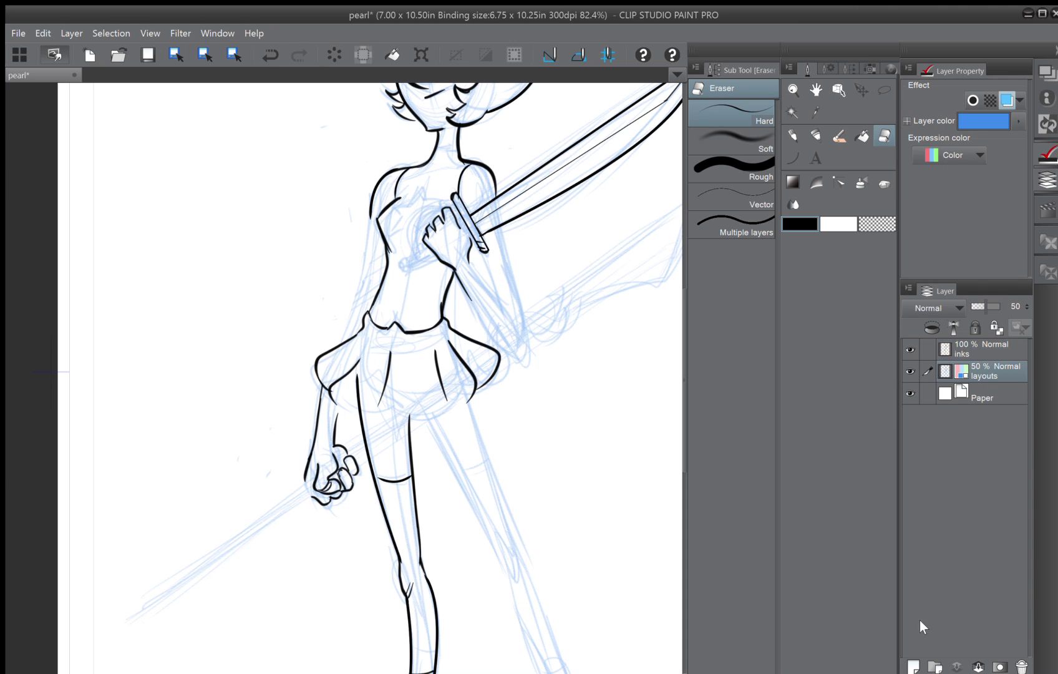
{"action": "left_click", "coordinate": [913, 666]}
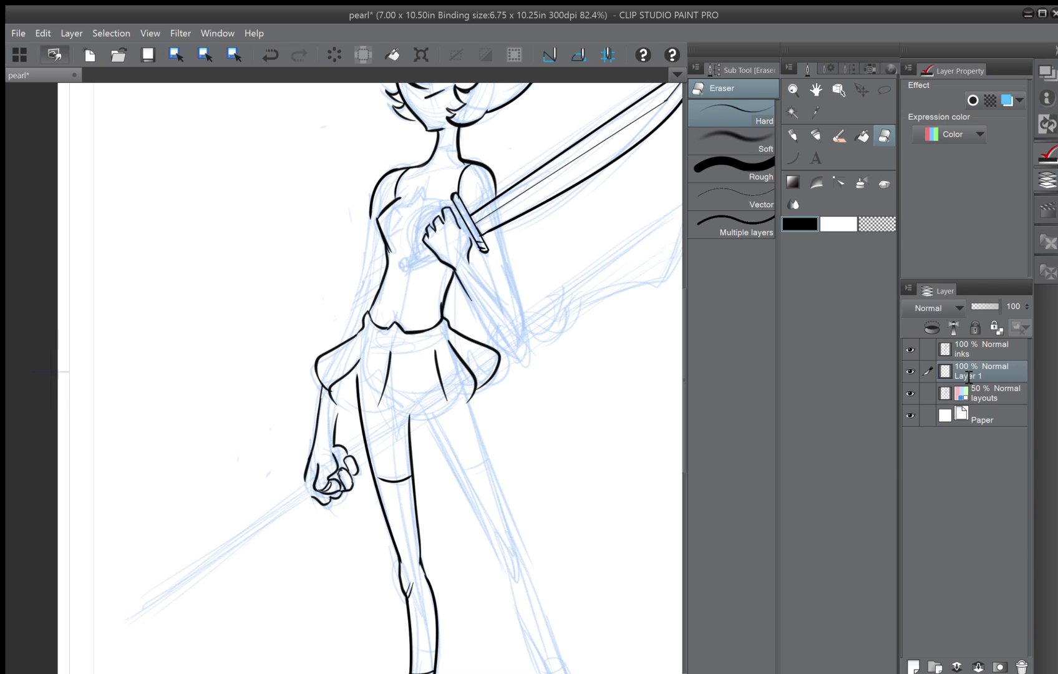
{"action": "type", "text": "inks2"}
{"action": "key", "text": "Return"}
{"action": "left_click", "coordinate": [979, 347]}
Ink the star emblem on the chest beside the raised fist with the Iron Pen.
{"action": "left_click_drag", "start_coordinate": [374, 312], "coordinate": [397, 402]}
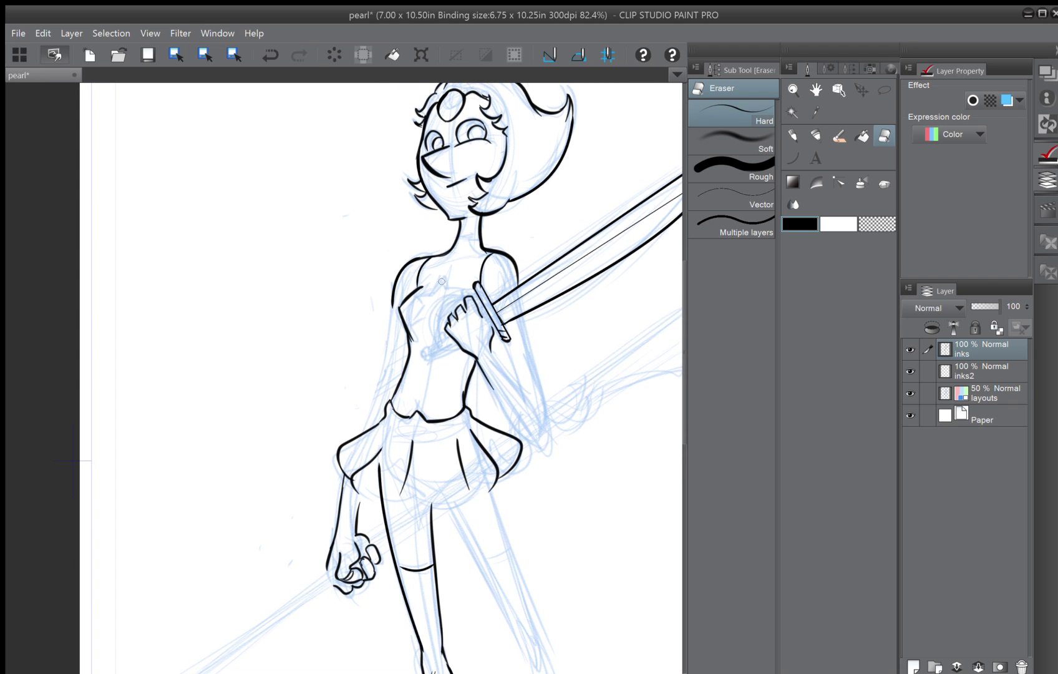
{"action": "key", "text": "p"}
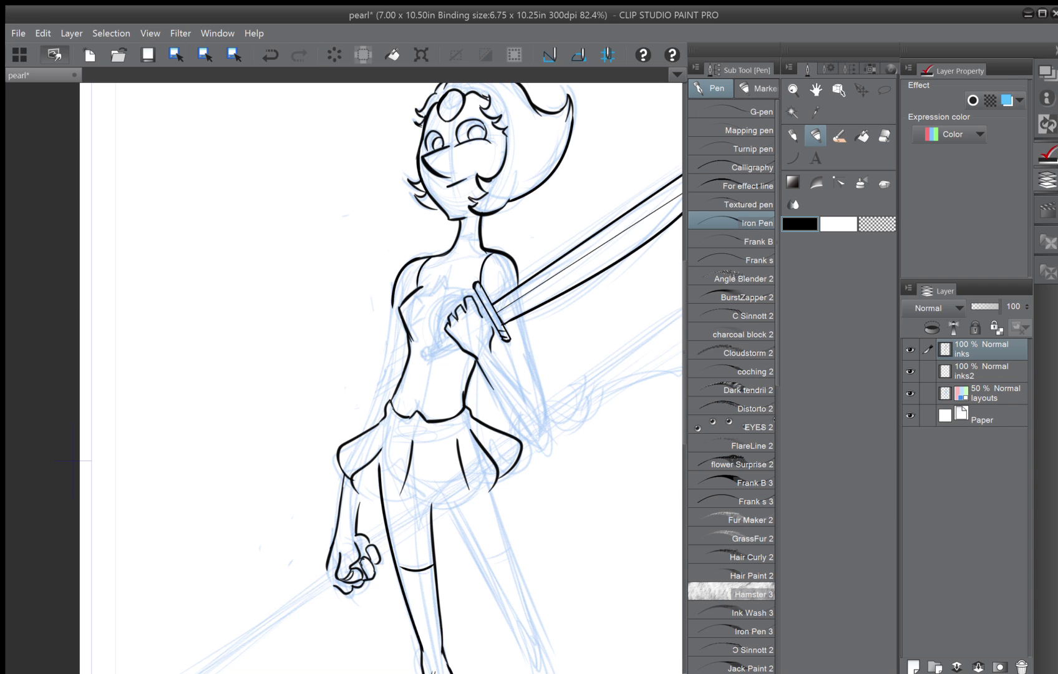
{"action": "mouse_move", "coordinate": [448, 293]}
{"action": "left_mouse_down"}
{"action": "mouse_move", "coordinate": [440, 282]}
{"action": "mouse_move", "coordinate": [413, 296]}
{"action": "mouse_move", "coordinate": [421, 304]}
{"action": "mouse_move", "coordinate": [409, 295]}
{"action": "mouse_move", "coordinate": [446, 326]}
{"action": "mouse_move", "coordinate": [469, 298]}
{"action": "mouse_move", "coordinate": [447, 307]}
{"action": "mouse_move", "coordinate": [450, 318]}
{"action": "left_mouse_up"}
{"action": "key", "text": "ctrl+z"}
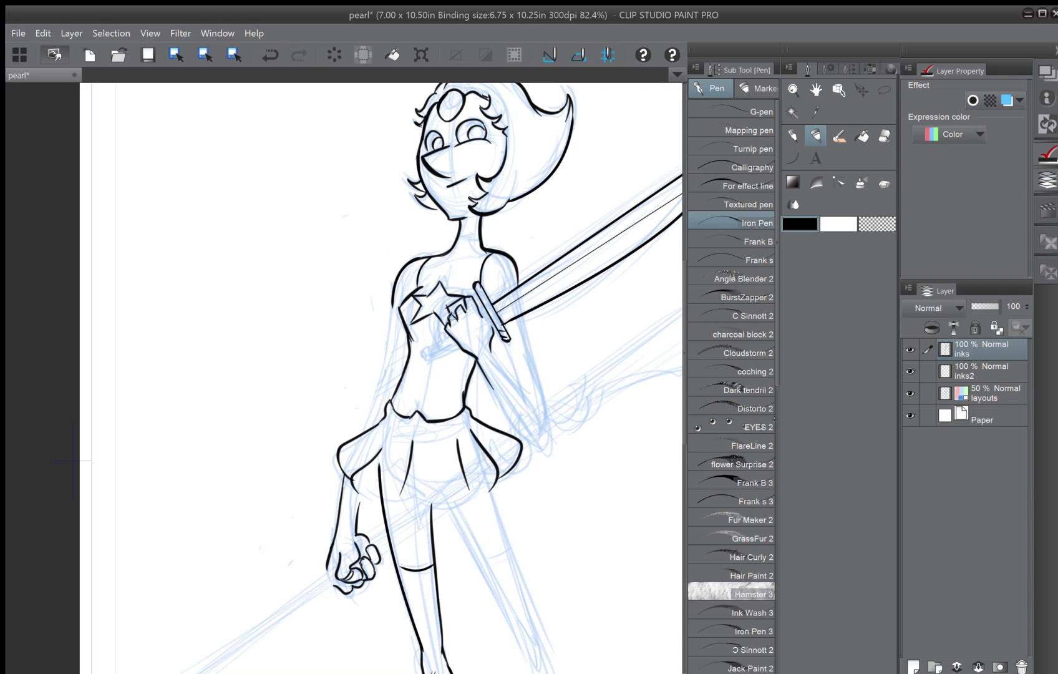
{"action": "left_click_drag", "start_coordinate": [492, 338], "coordinate": [496, 327]}
Ink the sword's curved hand guard around the fist with three Curve strokes from the crossguard toward the pommel.
{"action": "left_click", "coordinate": [793, 158]}
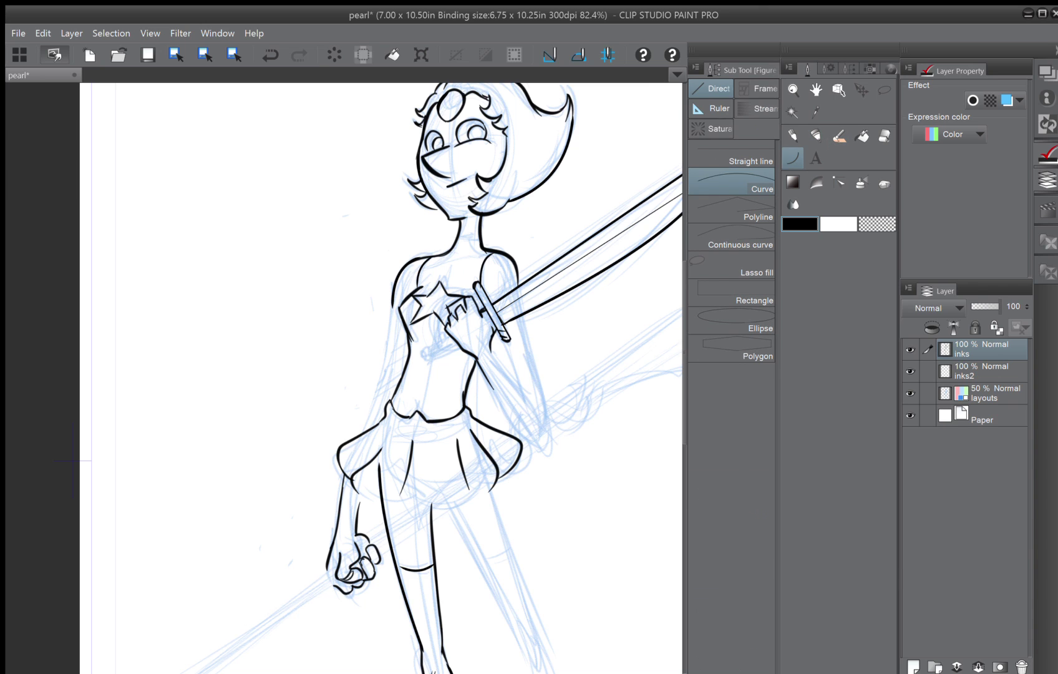
{"action": "left_click_drag", "start_coordinate": [476, 290], "coordinate": [435, 340]}
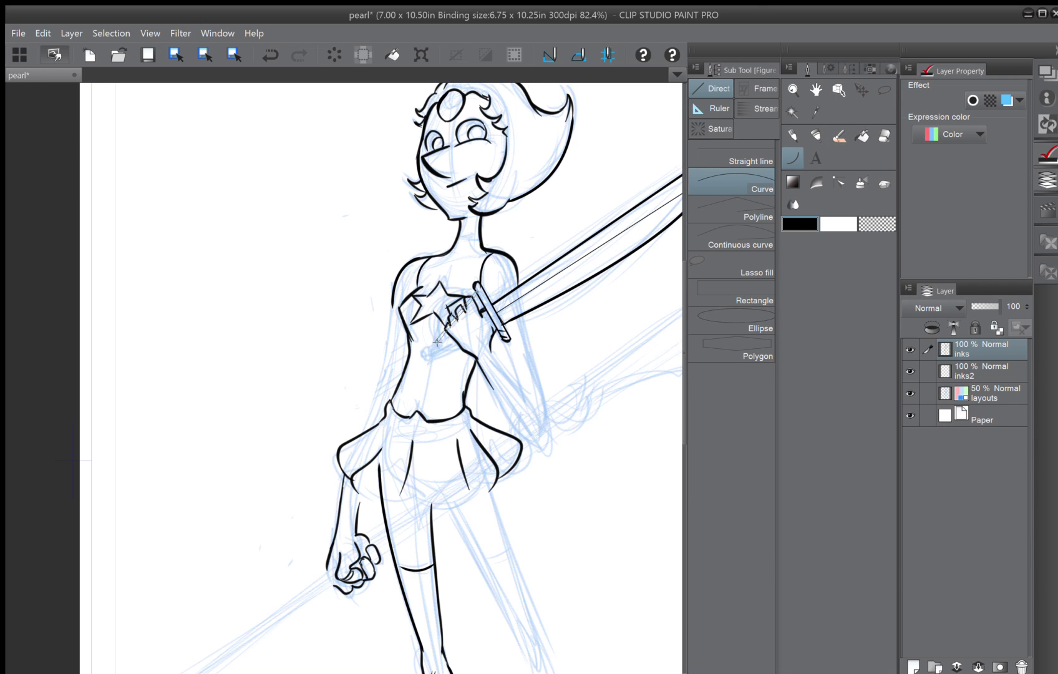
{"action": "left_click", "coordinate": [433, 297]}
{"action": "mouse_move", "coordinate": [476, 292]}
{"action": "left_mouse_down"}
{"action": "mouse_move", "coordinate": [446, 309]}
{"action": "mouse_move", "coordinate": [439, 339]}
{"action": "left_mouse_up"}
{"action": "left_click", "coordinate": [434, 310]}
{"action": "key", "text": "e"}
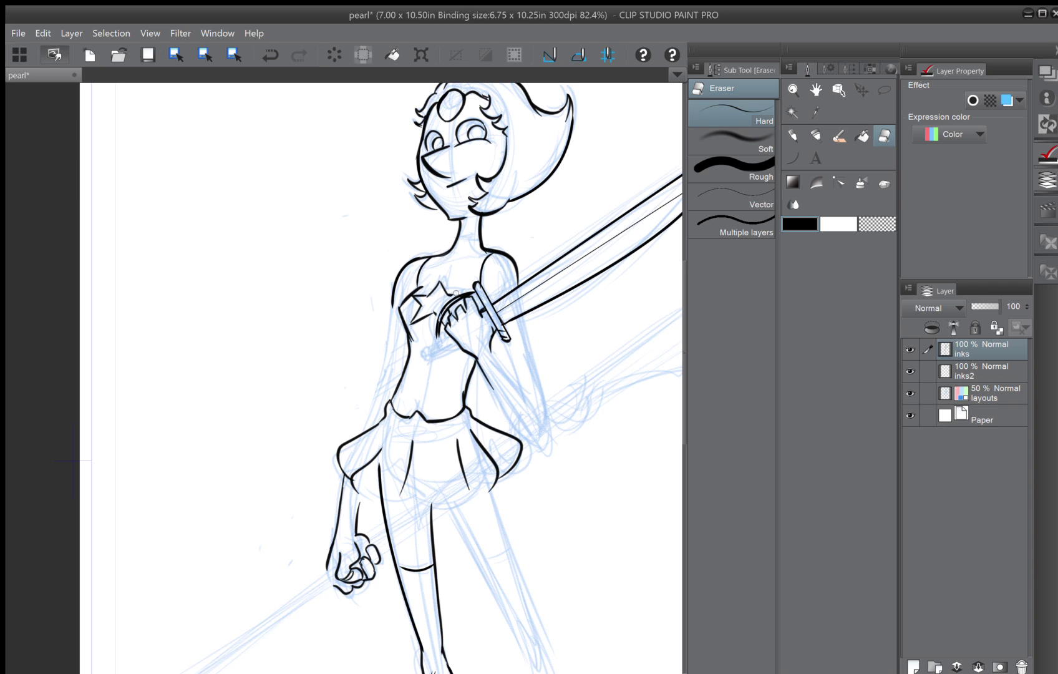
{"action": "left_click", "coordinate": [793, 158]}
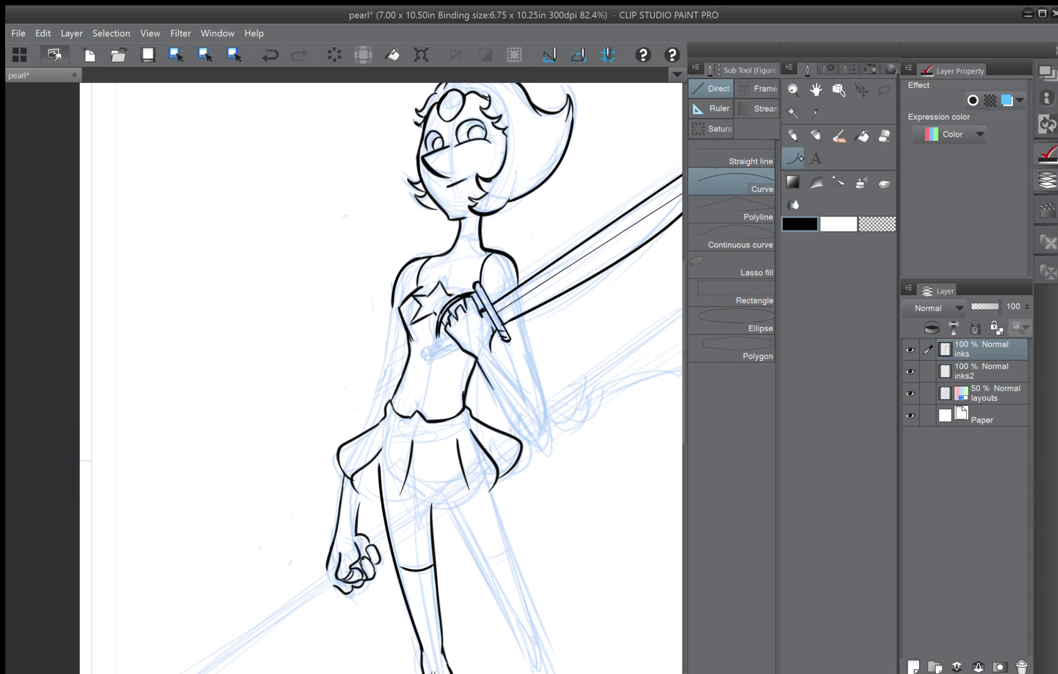
{"action": "left_click_drag", "start_coordinate": [475, 291], "coordinate": [435, 342]}
{"action": "left_click", "coordinate": [431, 295]}
Ink the sword's round pommel and the short straight edges of the grip between pommel and fist.
{"action": "key", "text": "p"}
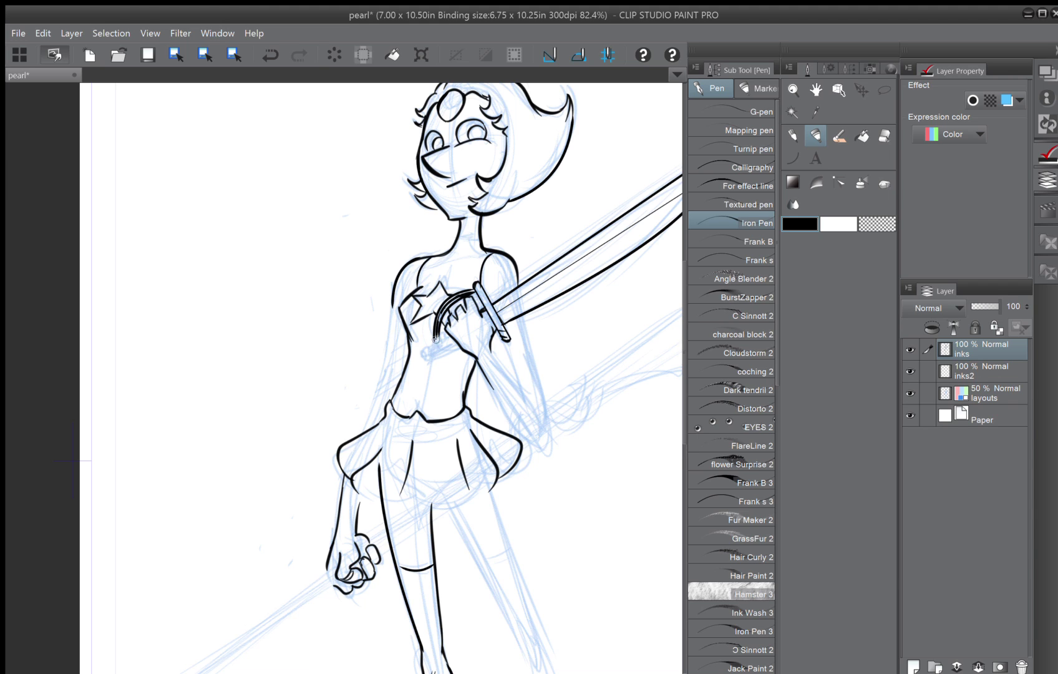
{"action": "mouse_move", "coordinate": [443, 336]}
{"action": "left_mouse_down"}
{"action": "mouse_move", "coordinate": [424, 356]}
{"action": "mouse_move", "coordinate": [433, 350]}
{"action": "left_mouse_up"}
{"action": "key", "text": "u"}
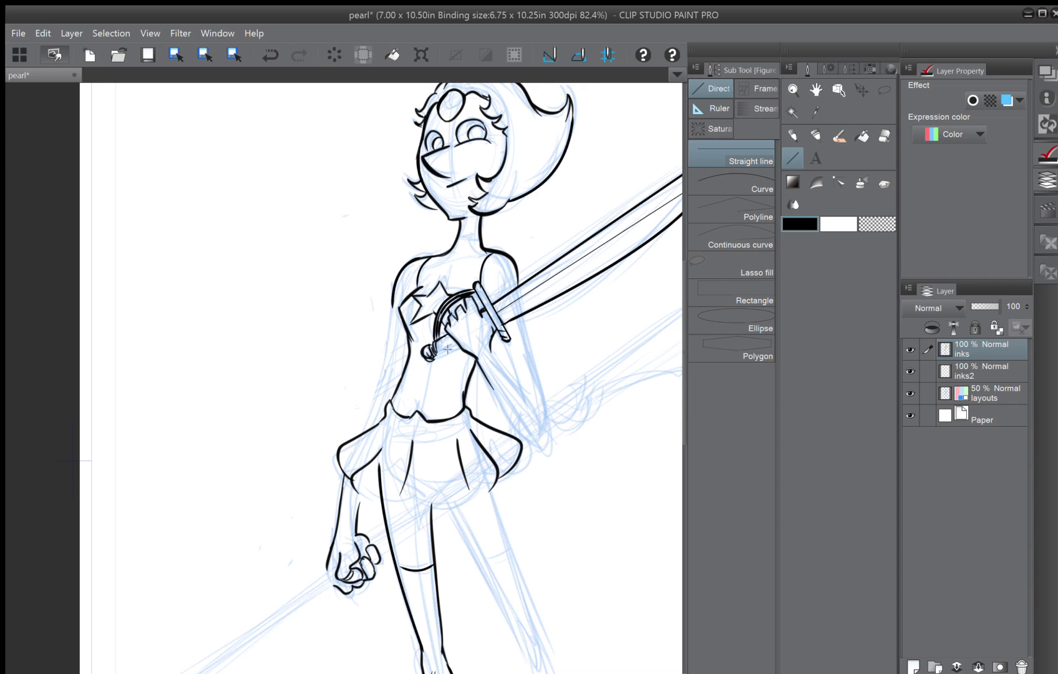
{"action": "left_click_drag", "start_coordinate": [434, 354], "coordinate": [457, 345]}
{"action": "left_click", "coordinate": [270, 55]}
{"action": "left_click_drag", "start_coordinate": [458, 342], "coordinate": [435, 359]}
{"action": "left_click", "coordinate": [816, 136]}
{"action": "left_click_drag", "start_coordinate": [431, 354], "coordinate": [456, 342]}
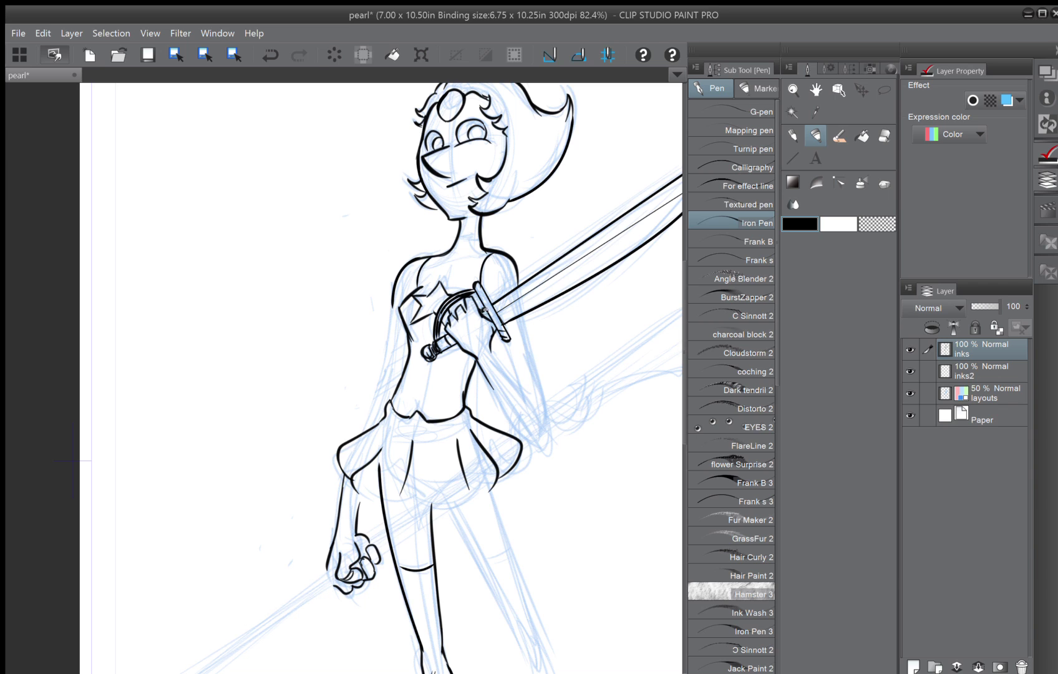
Blacken the grip on both sides of the fist, and ink the lowered arm's outer line down from the shoulder, undoing its last stroke.
{"action": "left_click_drag", "start_coordinate": [483, 312], "coordinate": [453, 345]}
{"action": "mouse_move", "coordinate": [393, 290]}
{"action": "left_mouse_down"}
{"action": "mouse_move", "coordinate": [386, 354]}
{"action": "mouse_move", "coordinate": [357, 432]}
{"action": "left_mouse_up"}
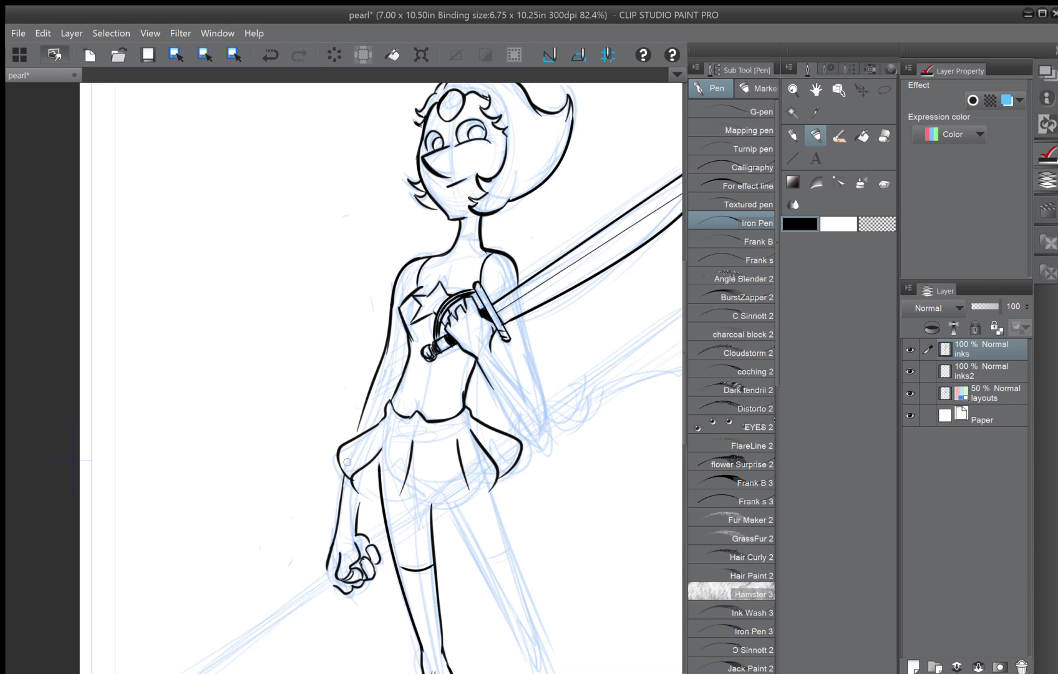
{"action": "left_click", "coordinate": [270, 54]}
Examine the whole figure's pose and proportions in the mirrored and normal views.
{"action": "key", "text": "ctrl+minus"}
{"action": "key", "text": "ctrl+minus"}
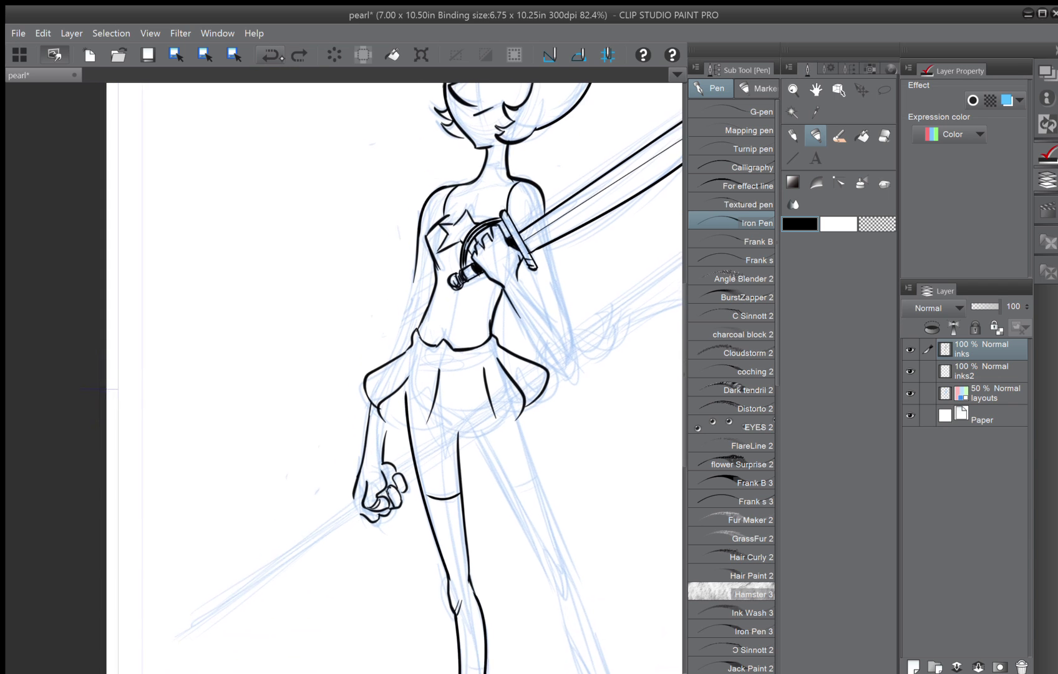
{"action": "scroll", "coordinate": [193, 403], "scroll_direction": "down", "scroll_amount": 3}
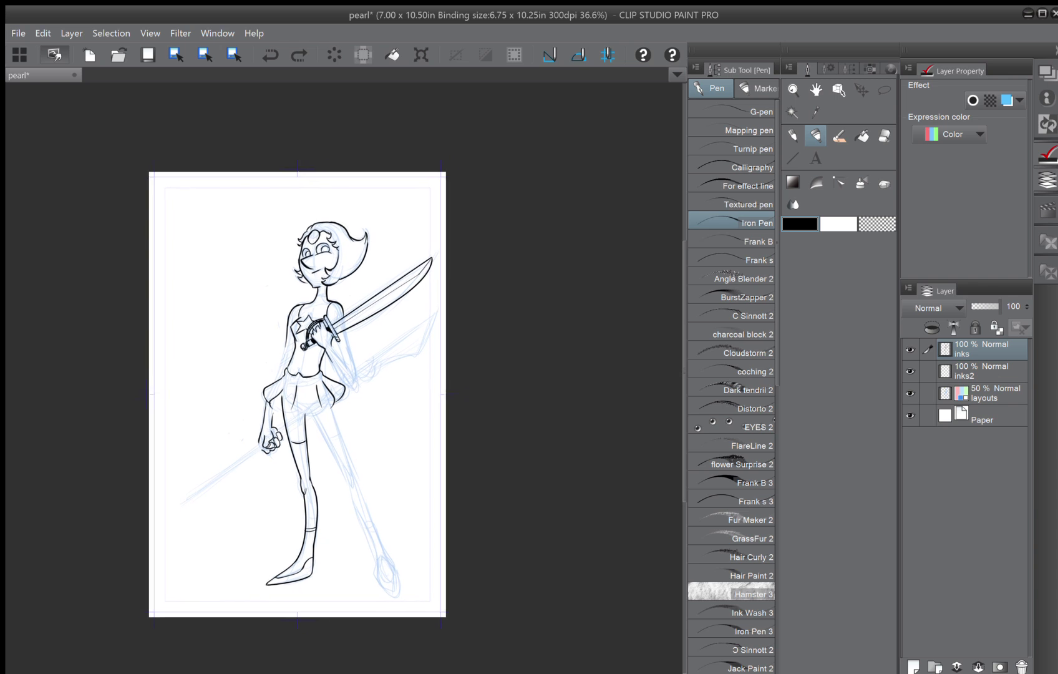
{"action": "key", "text": "h"}
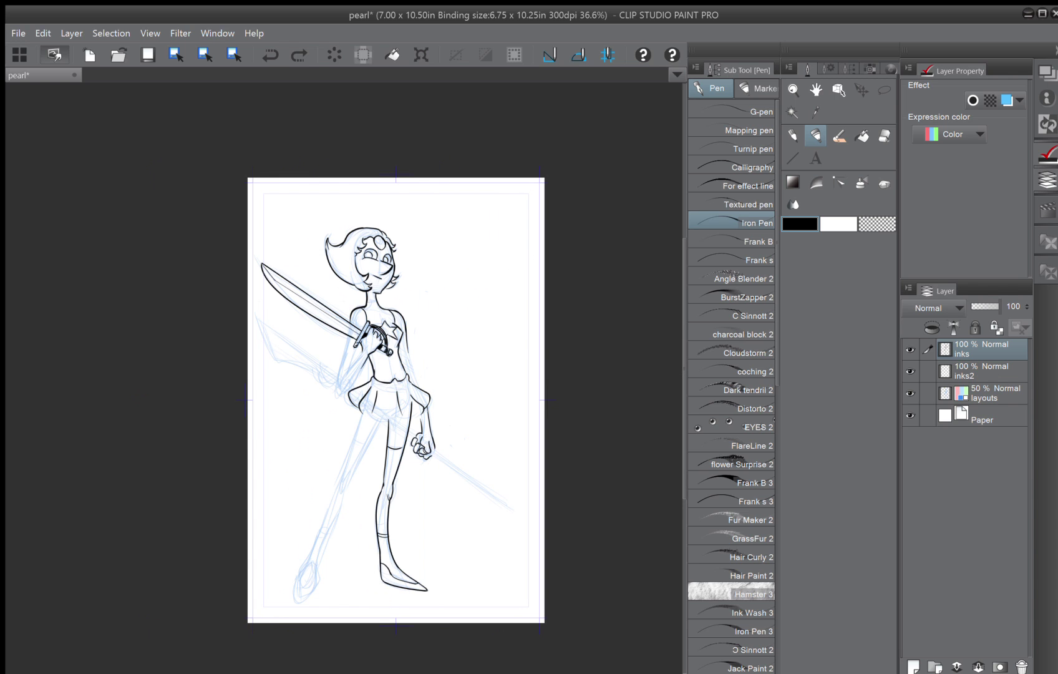
{"action": "key", "text": "h"}
{"action": "key", "text": "h"}
{"action": "key", "text": "h"}
Ink the raised arm's outer line down to the elbow and both sides of its forearm up to the wrist.
{"action": "scroll", "coordinate": [232, 359], "scroll_direction": "up", "scroll_amount": 5}
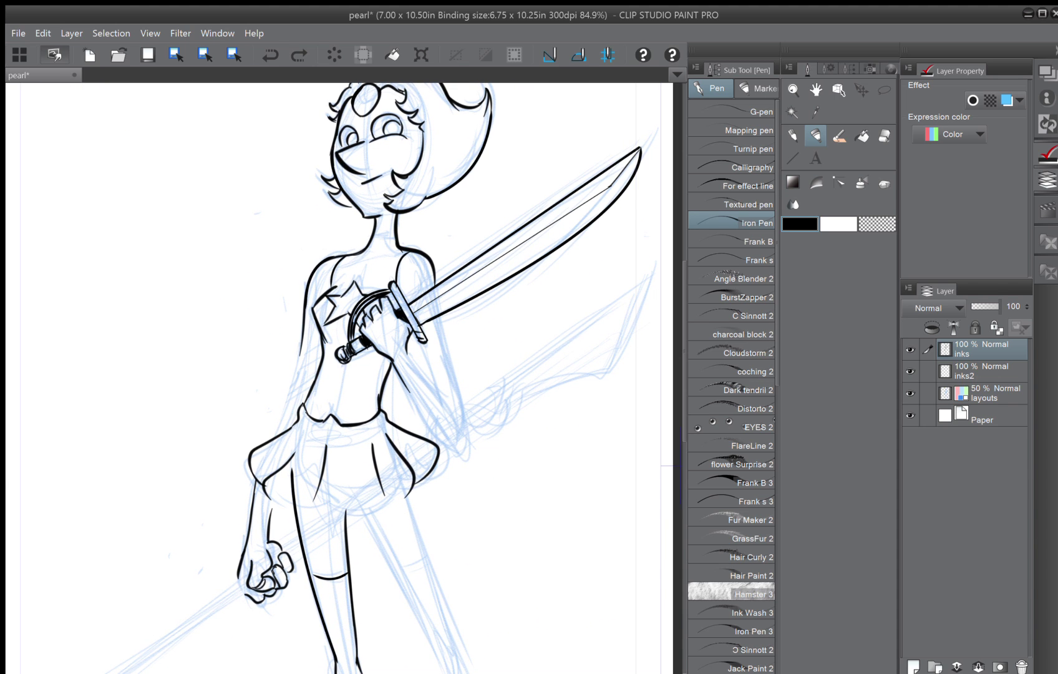
{"action": "left_click_drag", "start_coordinate": [396, 308], "coordinate": [366, 337]}
{"action": "mouse_move", "coordinate": [437, 312]}
{"action": "left_mouse_down"}
{"action": "mouse_move", "coordinate": [460, 427]}
{"action": "mouse_move", "coordinate": [443, 438]}
{"action": "left_mouse_up"}
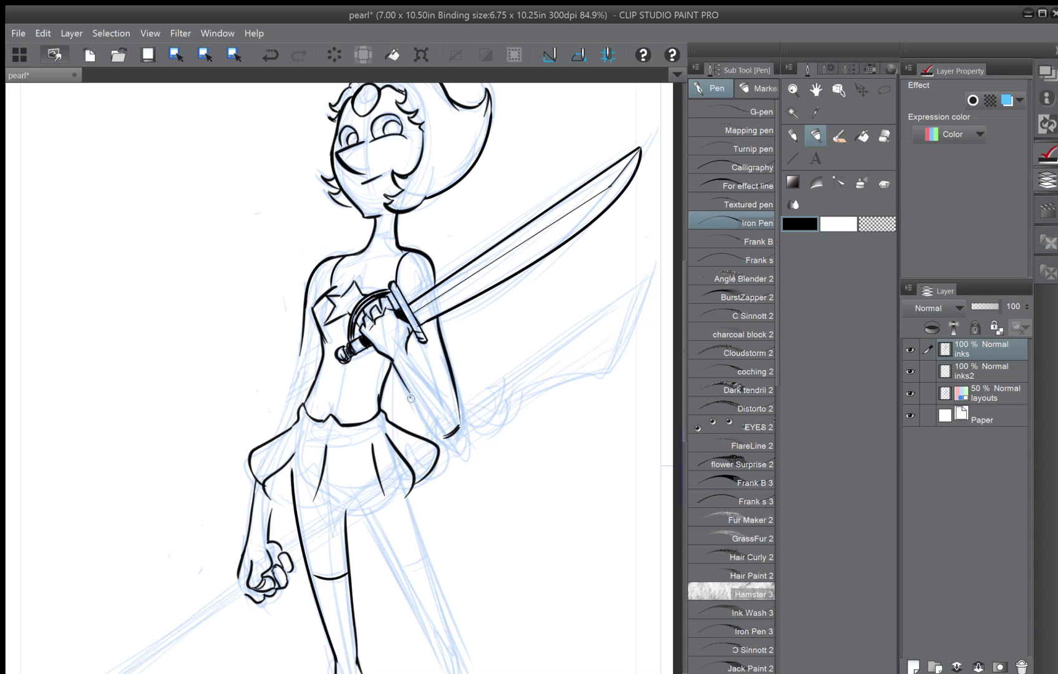
{"action": "mouse_move", "coordinate": [392, 366]}
{"action": "left_mouse_down"}
{"action": "mouse_move", "coordinate": [422, 420]}
{"action": "mouse_move", "coordinate": [443, 436]}
{"action": "left_mouse_up"}
{"action": "left_click", "coordinate": [269, 56]}
{"action": "mouse_move", "coordinate": [389, 360]}
{"action": "left_mouse_down"}
{"action": "mouse_move", "coordinate": [441, 436]}
{"action": "mouse_move", "coordinate": [455, 433]}
{"action": "left_mouse_up"}
{"action": "left_click_drag", "start_coordinate": [405, 351], "coordinate": [452, 426]}
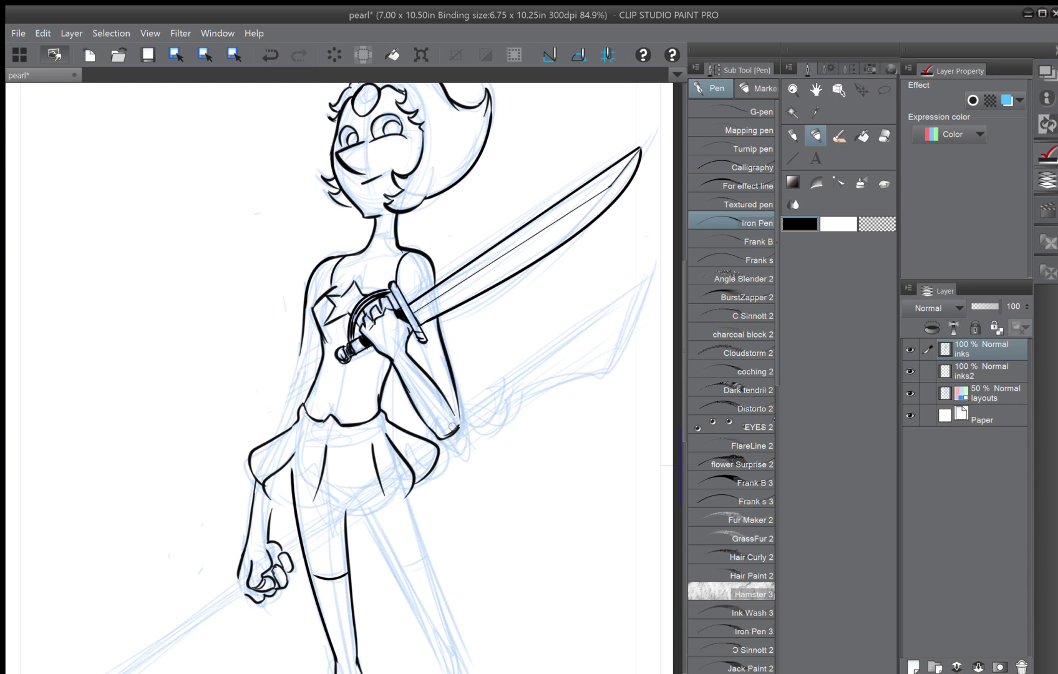
Ink the raised arm's short inner line below the crossguard, and check the figure in the mirrored view.
{"action": "left_click_drag", "start_coordinate": [413, 334], "coordinate": [428, 375]}
{"action": "left_click", "coordinate": [271, 55]}
{"action": "mouse_move", "coordinate": [413, 331]}
{"action": "left_mouse_down"}
{"action": "mouse_move", "coordinate": [428, 377]}
{"action": "mouse_move", "coordinate": [453, 339]}
{"action": "left_mouse_up"}
{"action": "key", "text": "ctrl+minus"}
{"action": "key", "text": "h"}
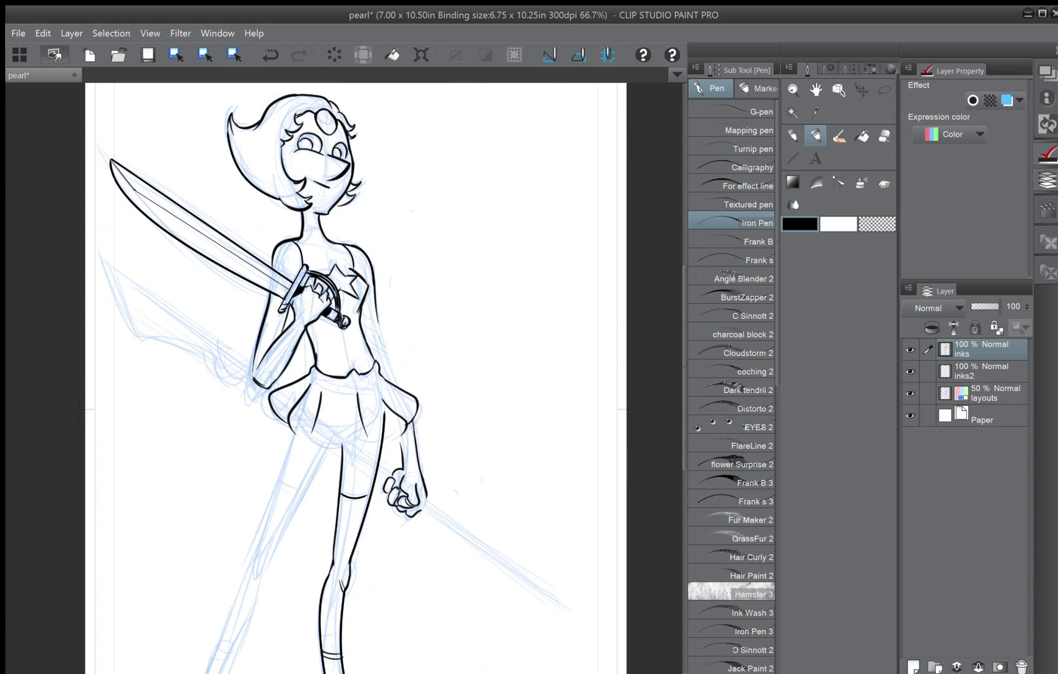
{"action": "key", "text": "h"}
Ink the scalloped skirt hem below the pleats on the sword-arm side.
{"action": "left_click_drag", "start_coordinate": [428, 379], "coordinate": [481, 372]}
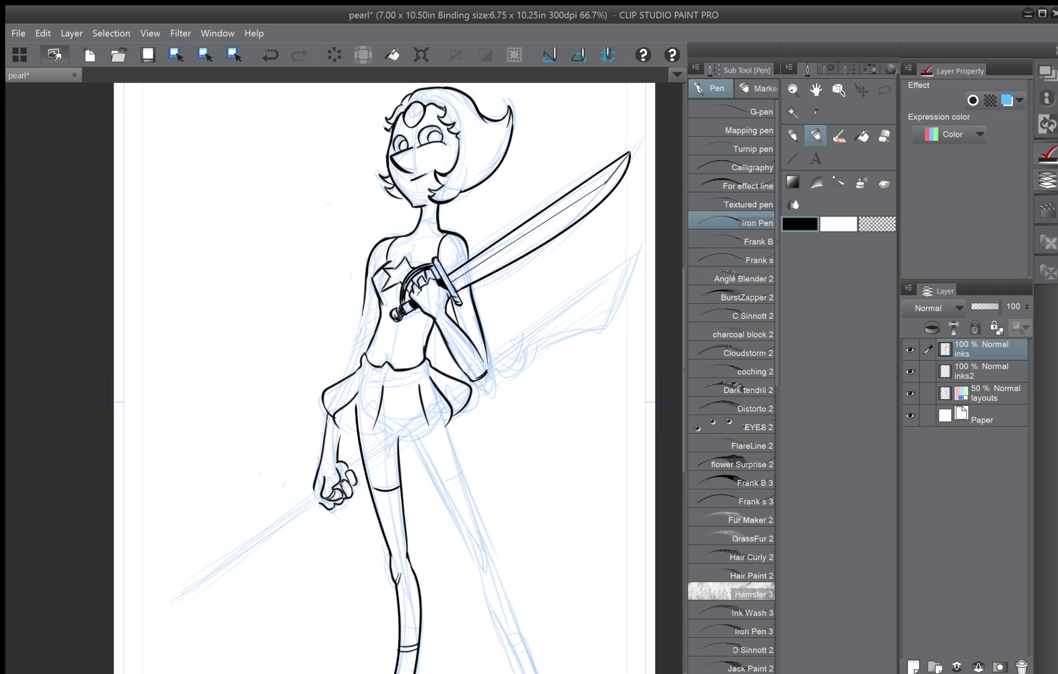
{"action": "scroll", "coordinate": [286, 388], "scroll_direction": "up", "scroll_amount": 3}
{"action": "left_click_drag", "start_coordinate": [343, 378], "coordinate": [322, 328]}
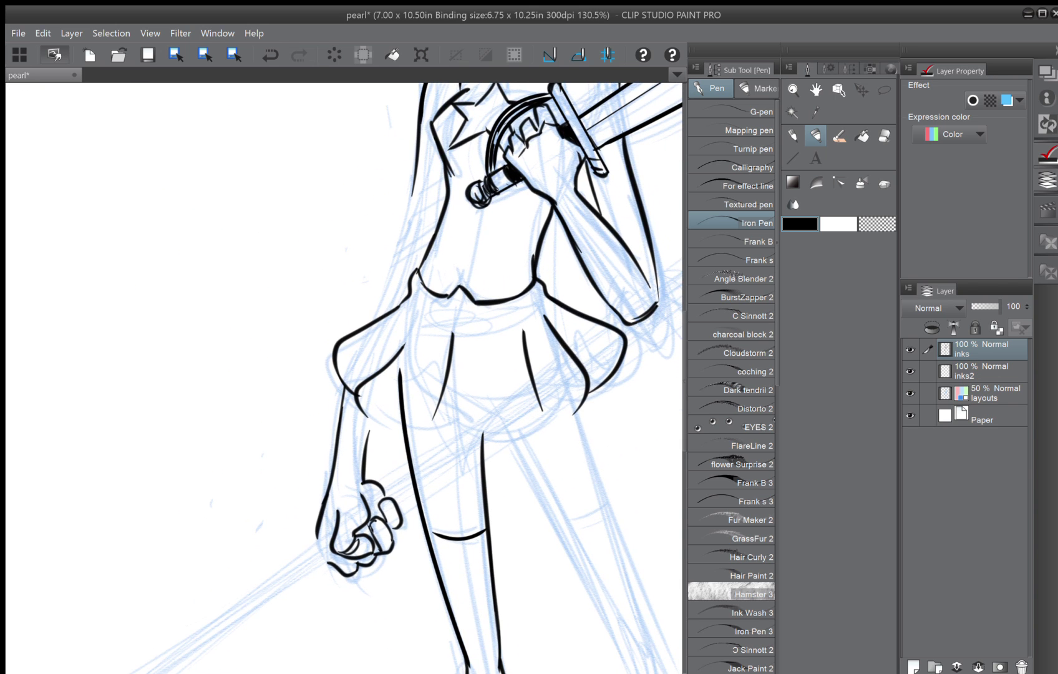
{"action": "left_click_drag", "start_coordinate": [589, 395], "coordinate": [547, 420]}
{"action": "key", "text": "ctrl+z"}
{"action": "mouse_move", "coordinate": [540, 408]}
{"action": "left_mouse_down"}
{"action": "mouse_move", "coordinate": [502, 435]}
{"action": "mouse_move", "coordinate": [575, 417]}
{"action": "mouse_move", "coordinate": [629, 370]}
{"action": "left_mouse_up"}
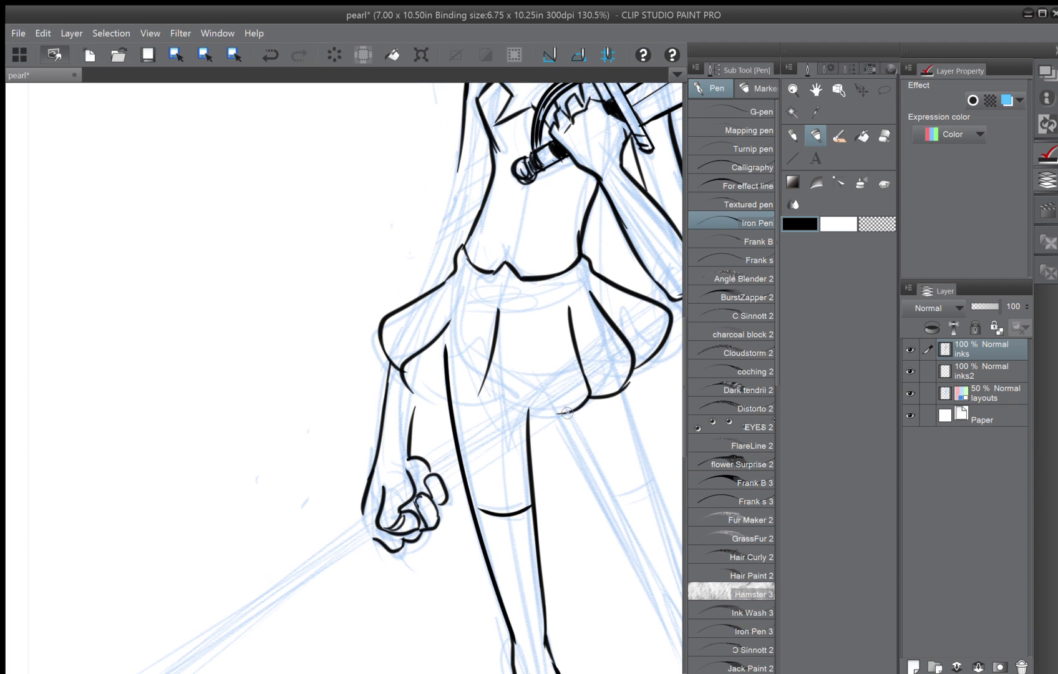
Ink the skirt's hem across the front and around to the pleat beside the lowered arm.
{"action": "mouse_move", "coordinate": [571, 412]}
{"action": "left_mouse_down"}
{"action": "mouse_move", "coordinate": [475, 406]}
{"action": "mouse_move", "coordinate": [476, 396]}
{"action": "mouse_move", "coordinate": [409, 376]}
{"action": "left_mouse_up"}
{"action": "left_click", "coordinate": [269, 57]}
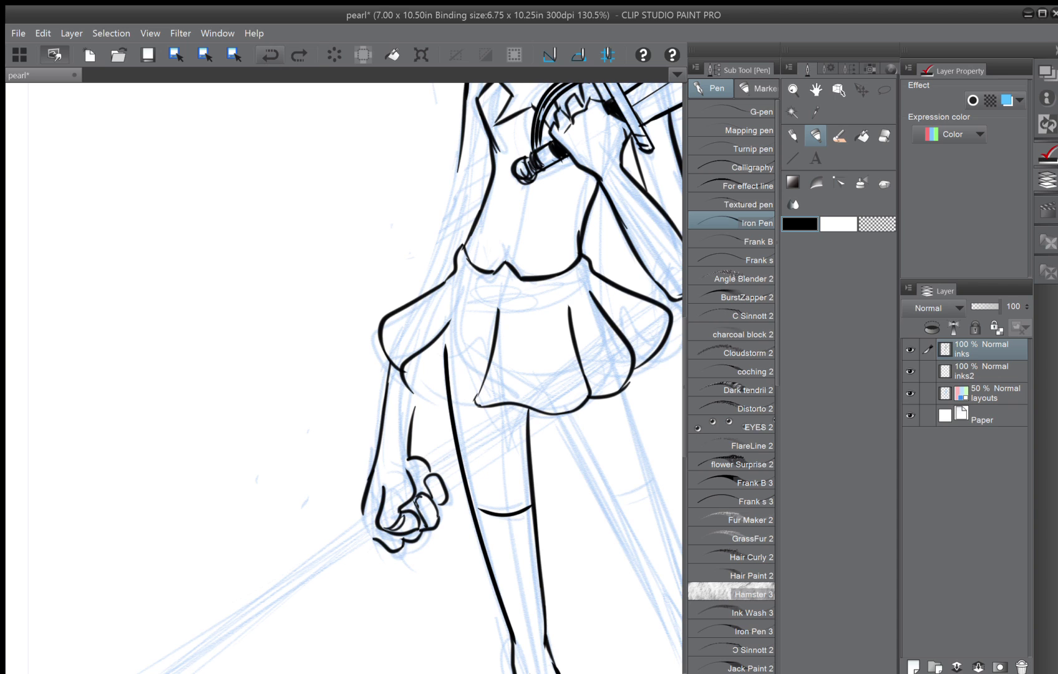
{"action": "left_click_drag", "start_coordinate": [475, 399], "coordinate": [406, 390]}
{"action": "left_click", "coordinate": [268, 59]}
{"action": "left_click_drag", "start_coordinate": [474, 398], "coordinate": [413, 393]}
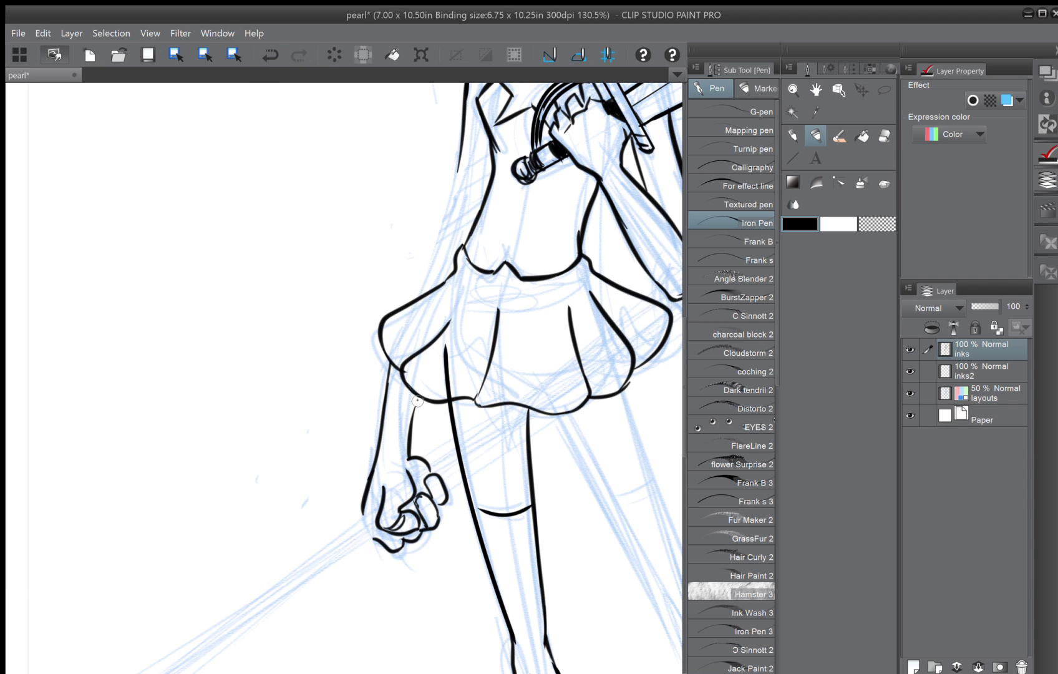
Ink the lowered arm's inner forearm line from the fist up across the skirt, and extend its outer line over the skirt.
{"action": "left_click_drag", "start_coordinate": [418, 395], "coordinate": [407, 466]}
{"action": "scroll", "coordinate": [406, 467], "scroll_direction": "up", "scroll_amount": 3}
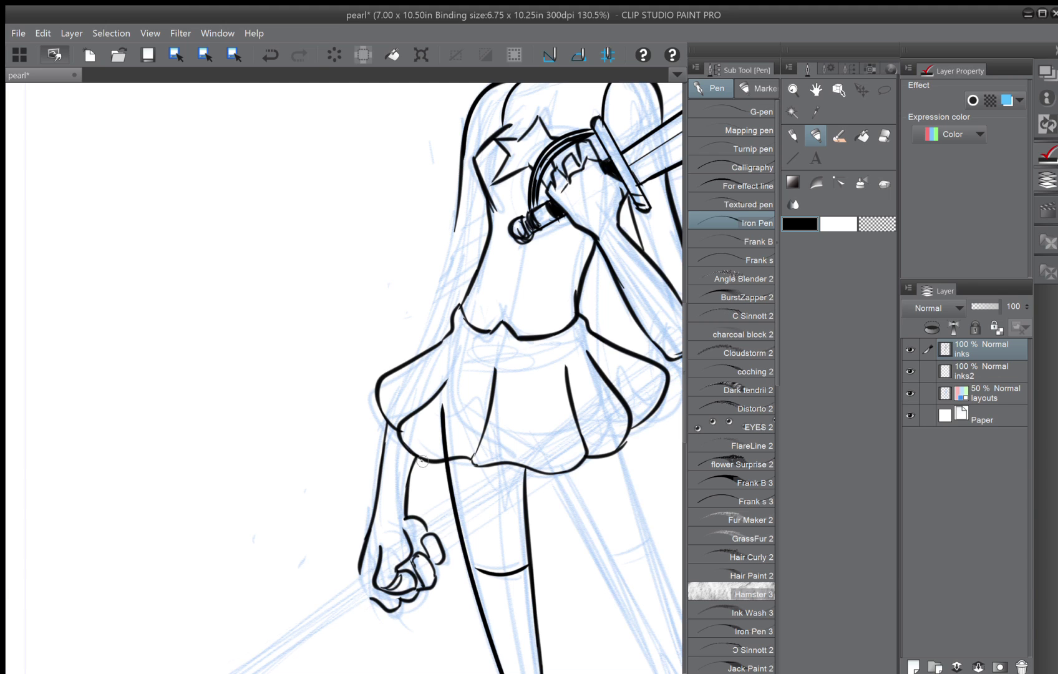
{"action": "mouse_move", "coordinate": [422, 443]}
{"action": "left_mouse_down"}
{"action": "mouse_move", "coordinate": [440, 408]}
{"action": "mouse_move", "coordinate": [431, 328]}
{"action": "left_mouse_up"}
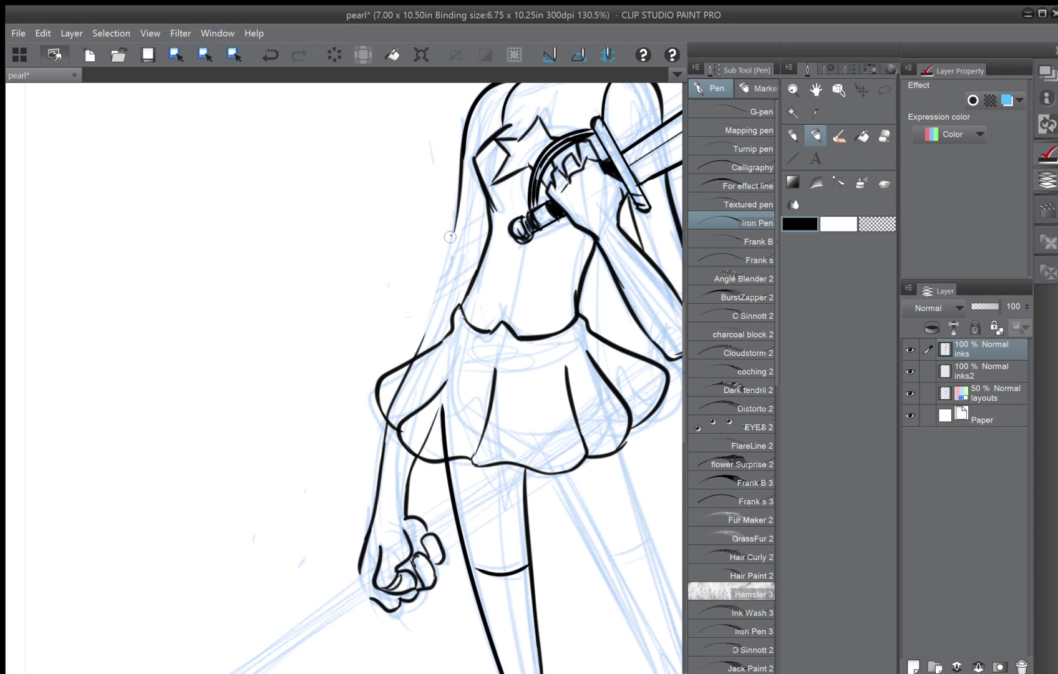
Ink the lowered arm's long outer line from the upper arm down to the skirt, redoing the stroke until it flows smoothly.
{"action": "left_click_drag", "start_coordinate": [459, 190], "coordinate": [410, 367]}
{"action": "left_click", "coordinate": [270, 55]}
{"action": "left_click_drag", "start_coordinate": [463, 198], "coordinate": [411, 417]}
{"action": "left_click", "coordinate": [270, 55]}
{"action": "left_click_drag", "start_coordinate": [460, 213], "coordinate": [407, 421]}
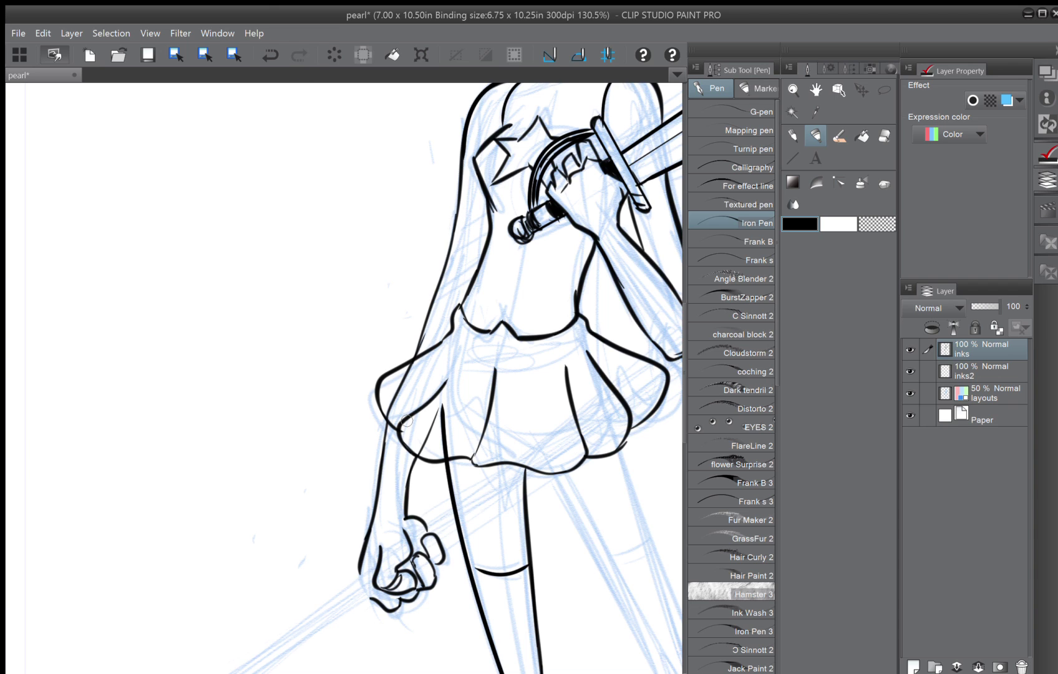
Extend the standing leg's outer line up through the skirt to the waist with the Curve tool.
{"action": "scroll", "coordinate": [407, 420], "scroll_direction": "down", "scroll_amount": 2}
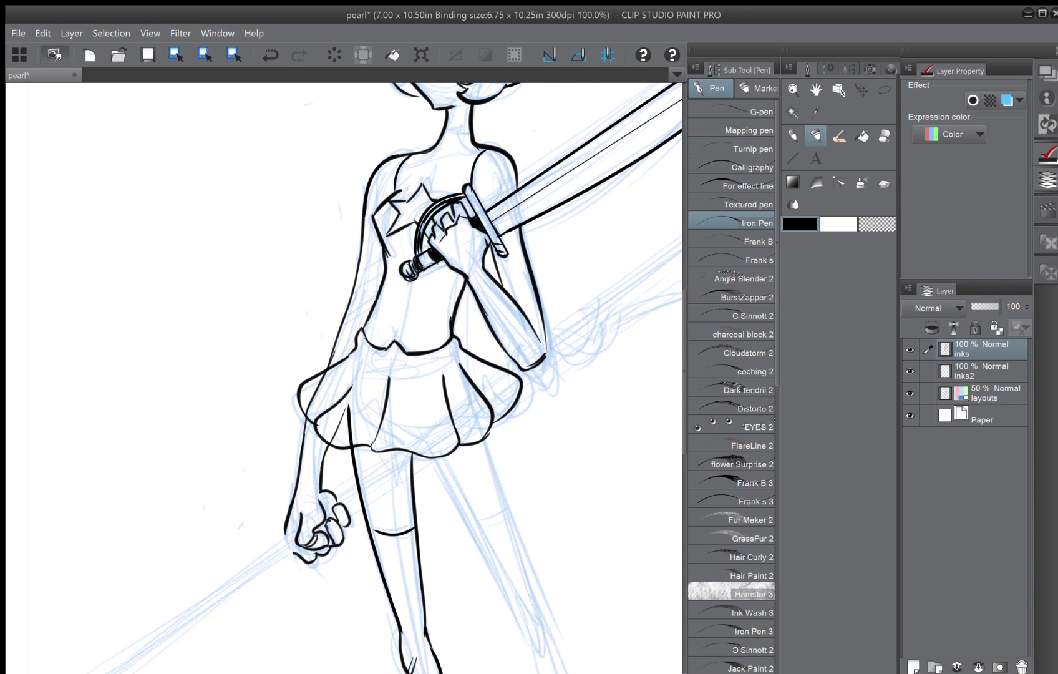
{"action": "key", "text": "e"}
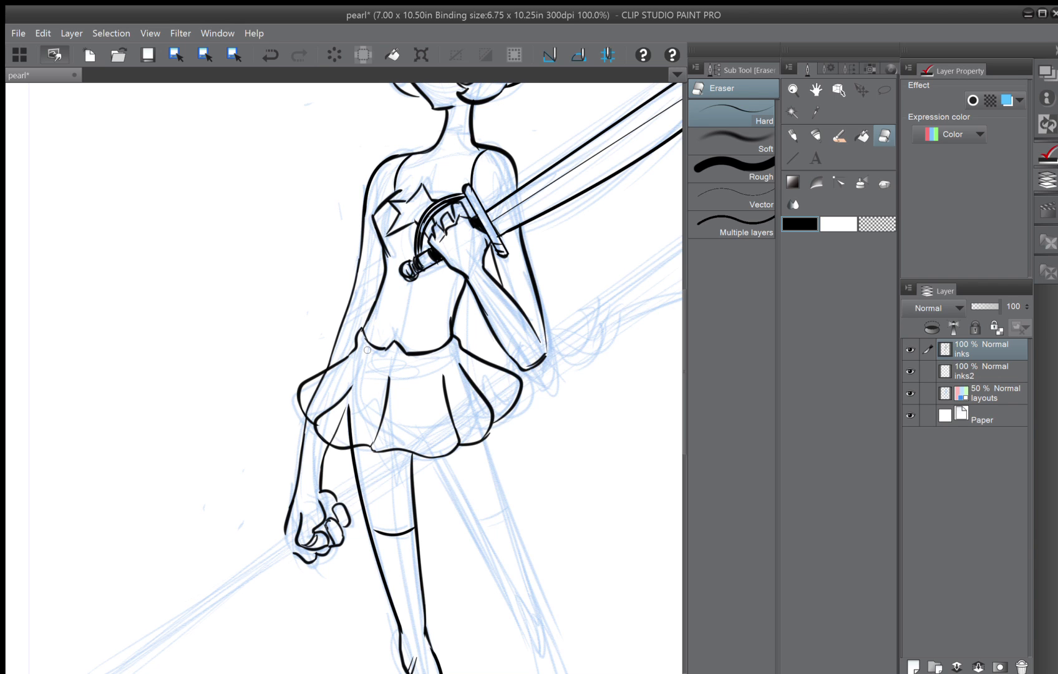
{"action": "left_click", "coordinate": [794, 159]}
{"action": "left_click", "coordinate": [718, 189]}
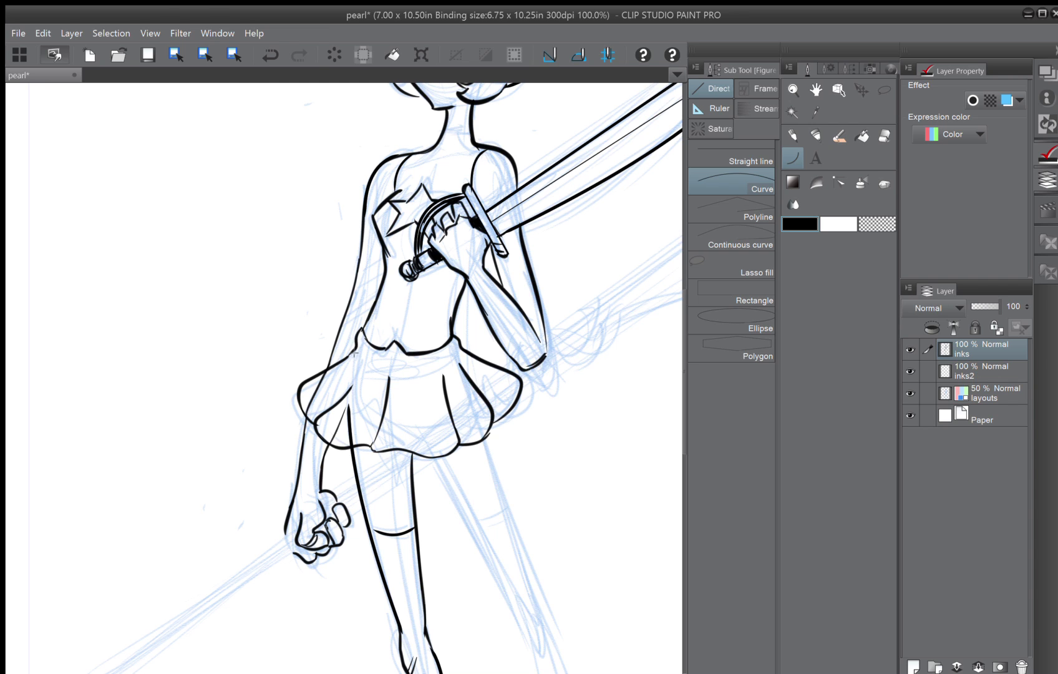
{"action": "mouse_move", "coordinate": [362, 339]}
{"action": "left_mouse_down"}
{"action": "mouse_move", "coordinate": [349, 430]}
{"action": "mouse_move", "coordinate": [304, 332]}
{"action": "left_mouse_up"}
{"action": "left_click", "coordinate": [345, 394]}
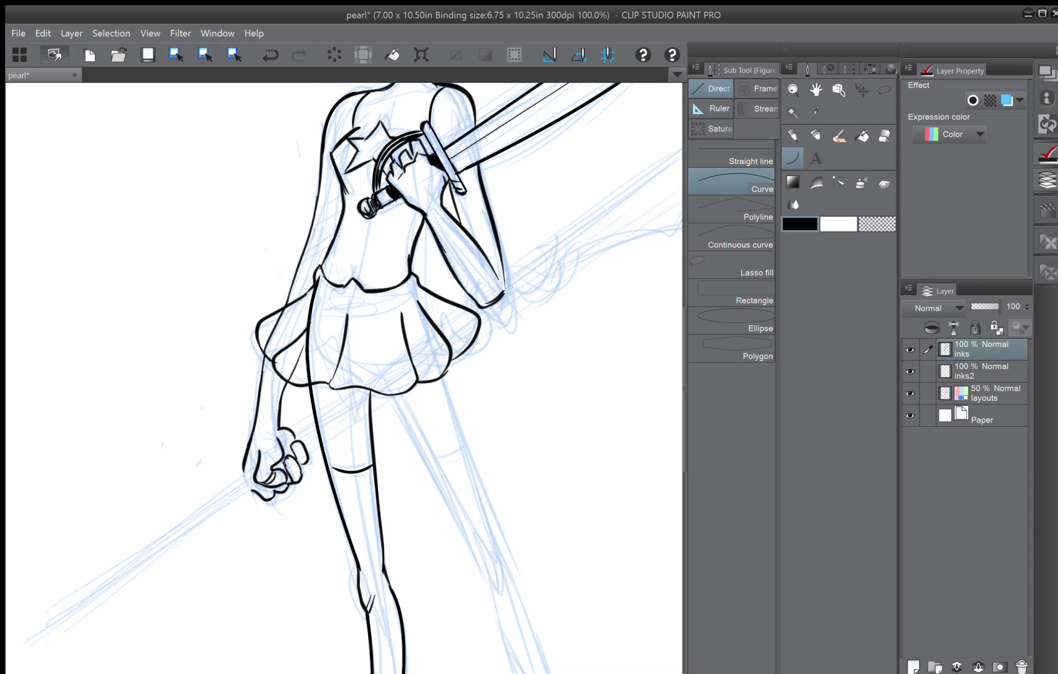
Ink the far leg's inner thigh line with the Curve tool, from the skirt hem down to the knee.
{"action": "mouse_move", "coordinate": [400, 416]}
{"action": "left_mouse_down"}
{"action": "mouse_move", "coordinate": [390, 297]}
{"action": "mouse_move", "coordinate": [483, 474]}
{"action": "left_mouse_up"}
{"action": "left_click", "coordinate": [392, 304]}
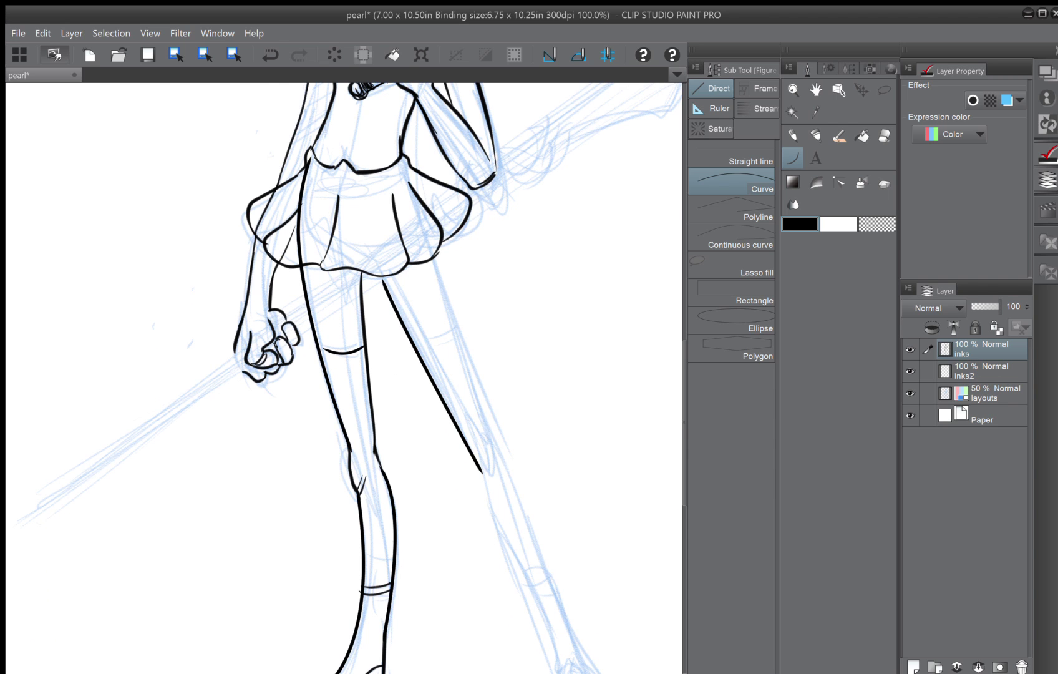
{"action": "key", "text": "ctrl+minus"}
{"action": "left_click_drag", "start_coordinate": [392, 308], "coordinate": [452, 343]}
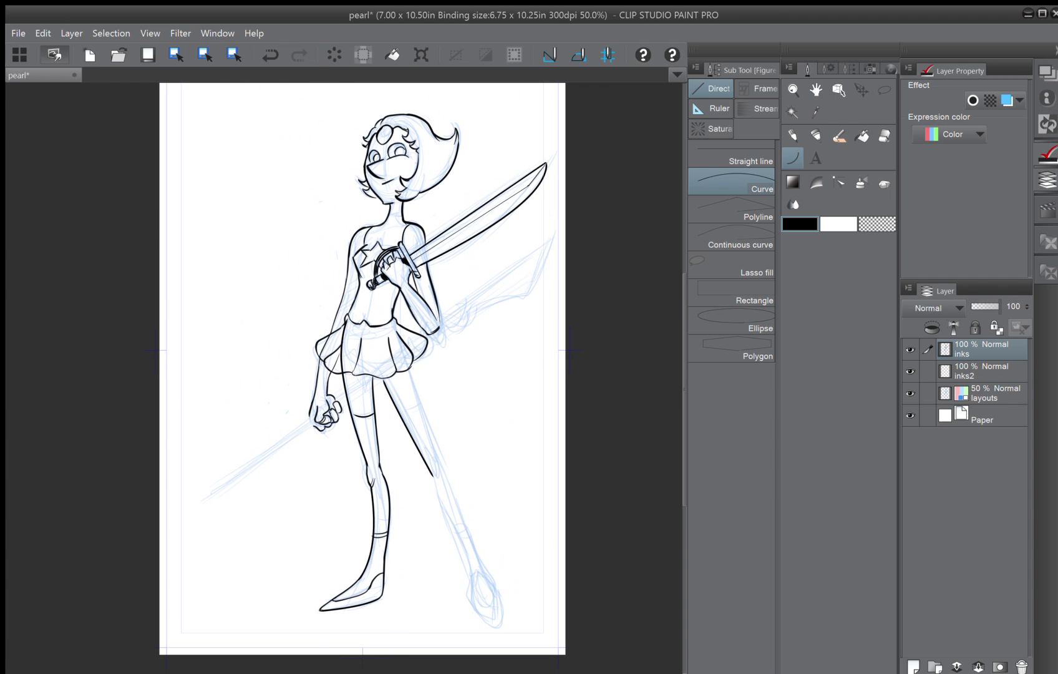
{"action": "scroll", "coordinate": [318, 284], "scroll_direction": "up", "scroll_amount": 3}
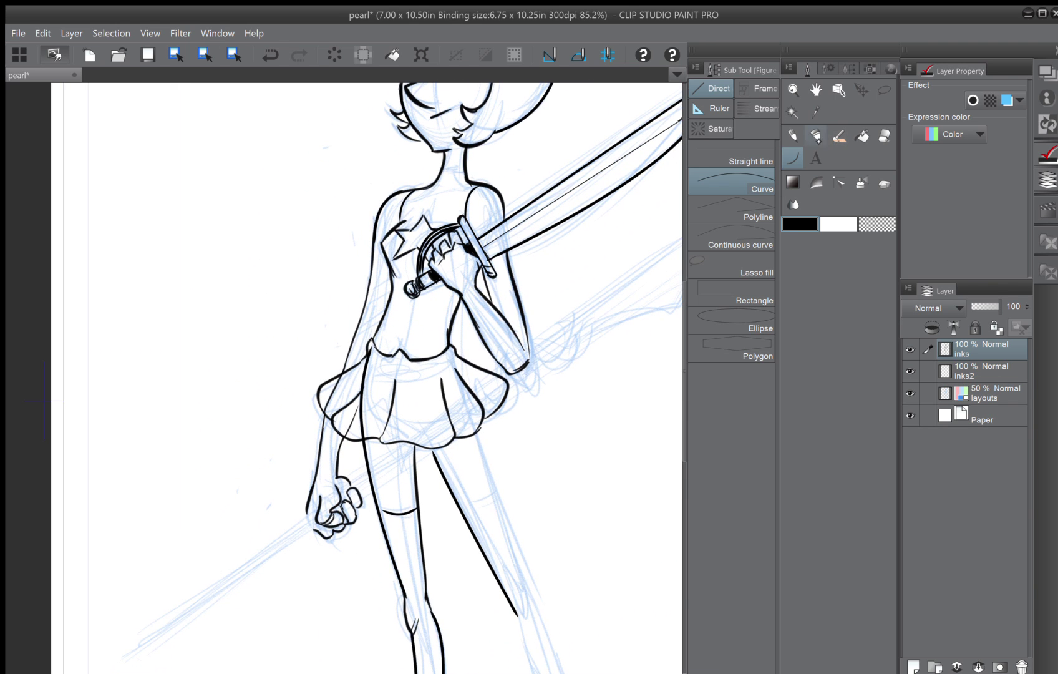
Ink the short crotch and hip crease lines inside the skirt above the legs with the Iron Pen.
{"action": "left_click", "coordinate": [816, 135]}
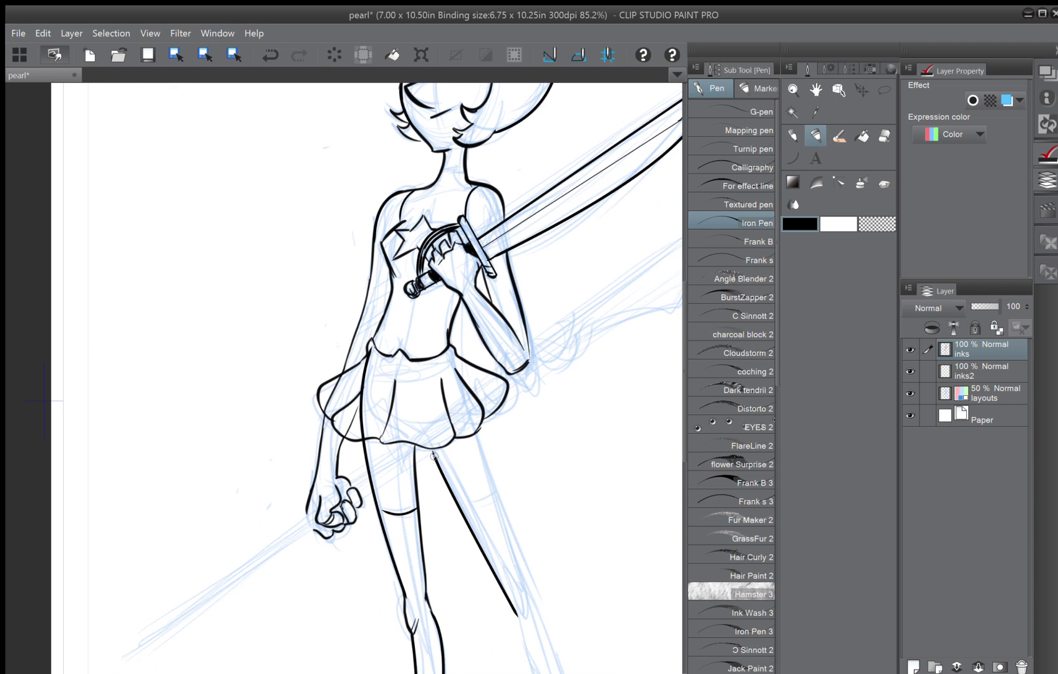
{"action": "mouse_move", "coordinate": [414, 433]}
{"action": "left_mouse_down"}
{"action": "mouse_move", "coordinate": [398, 430]}
{"action": "mouse_move", "coordinate": [414, 456]}
{"action": "left_mouse_up"}
{"action": "mouse_move", "coordinate": [455, 386]}
{"action": "left_mouse_down"}
{"action": "mouse_move", "coordinate": [430, 430]}
{"action": "mouse_move", "coordinate": [444, 448]}
{"action": "mouse_move", "coordinate": [428, 340]}
{"action": "left_mouse_up"}
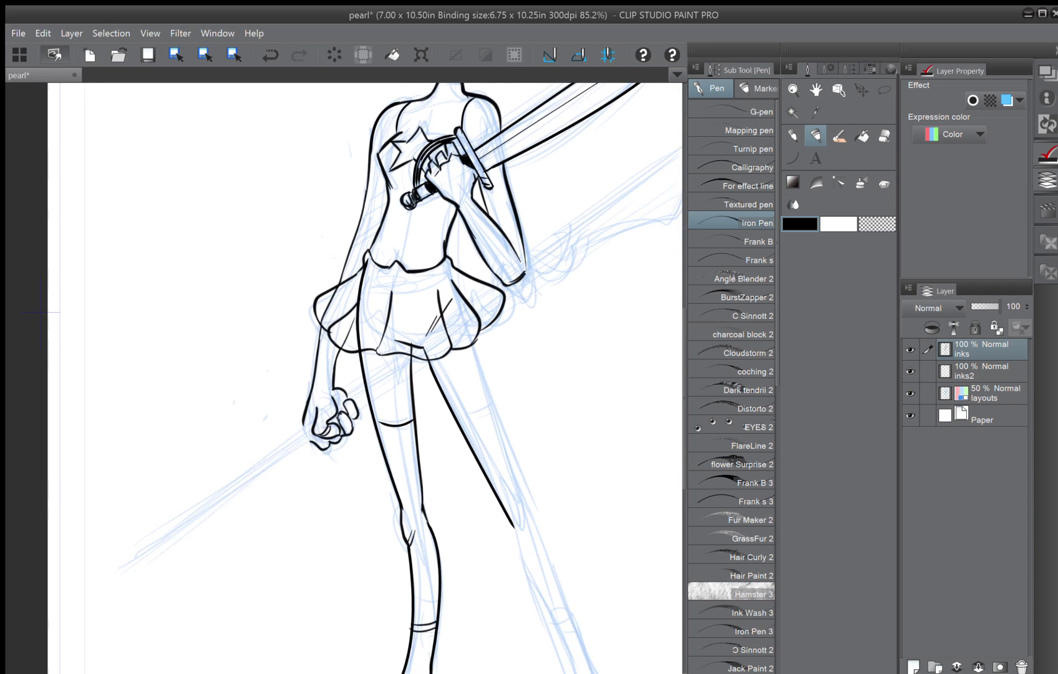
{"action": "scroll", "coordinate": [229, 360], "scroll_direction": "down", "scroll_amount": 4}
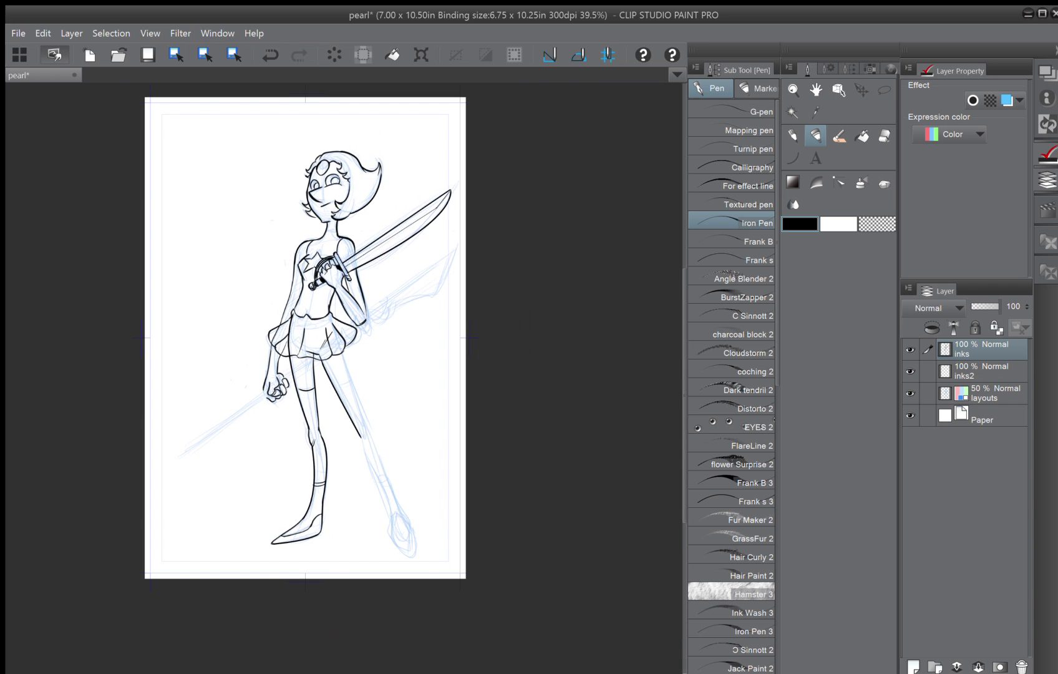
{"action": "scroll", "coordinate": [253, 330], "scroll_direction": "up", "scroll_amount": 4}
{"action": "scroll", "coordinate": [254, 329], "scroll_direction": "down", "scroll_amount": 2}
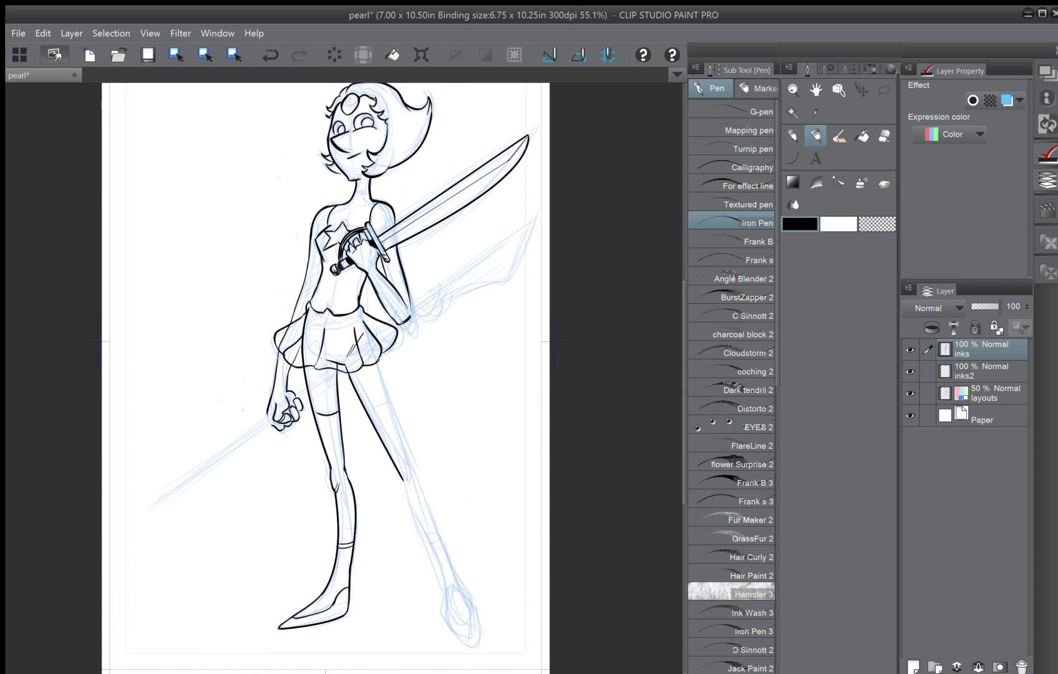
{"action": "scroll", "coordinate": [239, 144], "scroll_direction": "up", "scroll_amount": 3}
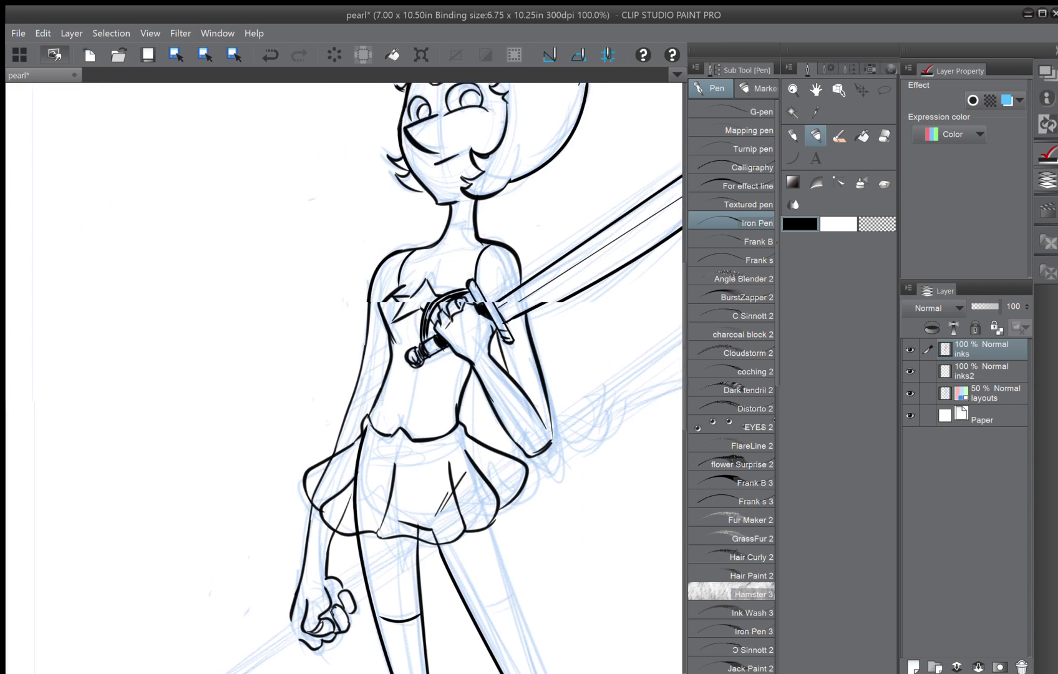
Ink a curved collar line across the neck below the chin.
{"action": "left_click_drag", "start_coordinate": [239, 143], "coordinate": [213, 287]}
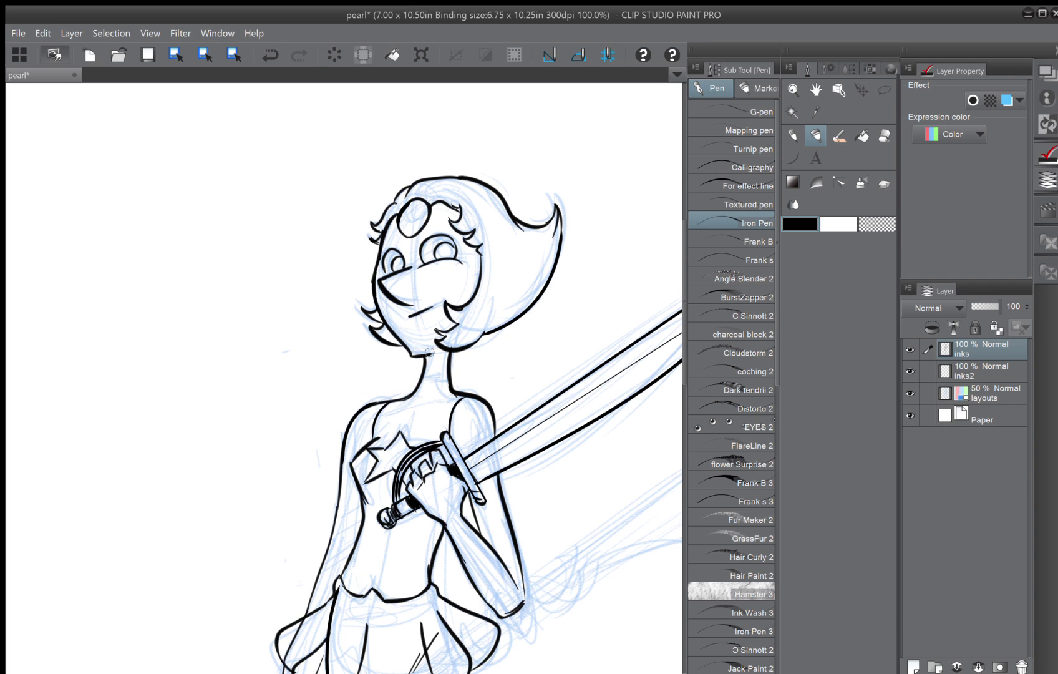
{"action": "left_click_drag", "start_coordinate": [449, 373], "coordinate": [422, 374]}
{"action": "key", "text": "e"}
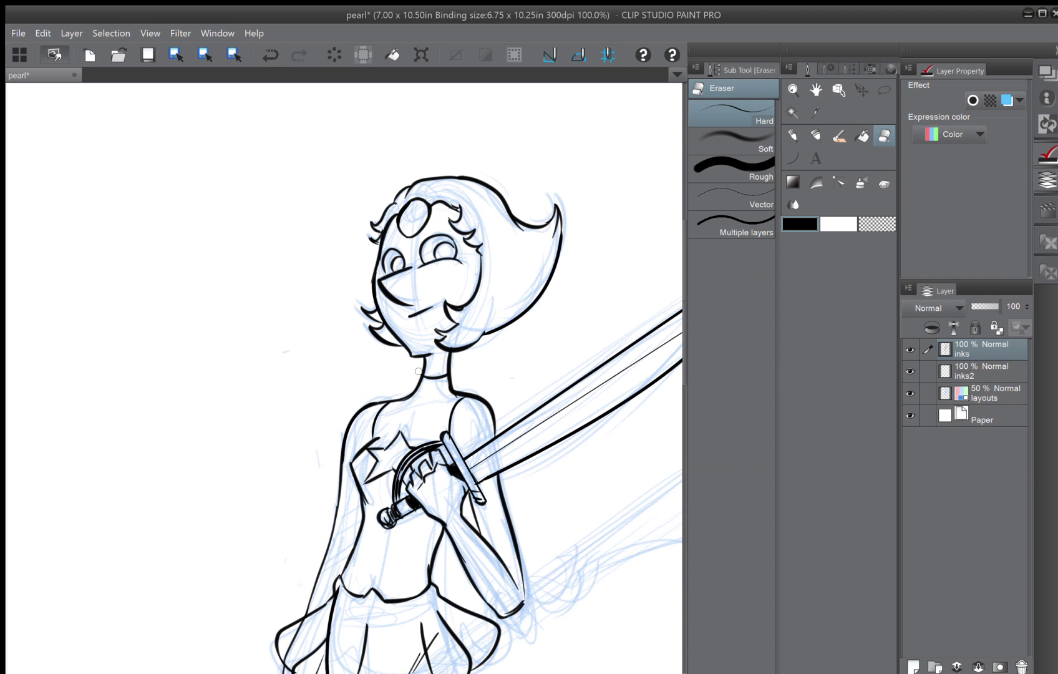
{"action": "scroll", "coordinate": [250, 445], "scroll_direction": "down", "scroll_amount": 1}
{"action": "left_click_drag", "start_coordinate": [249, 444], "coordinate": [277, 278]}
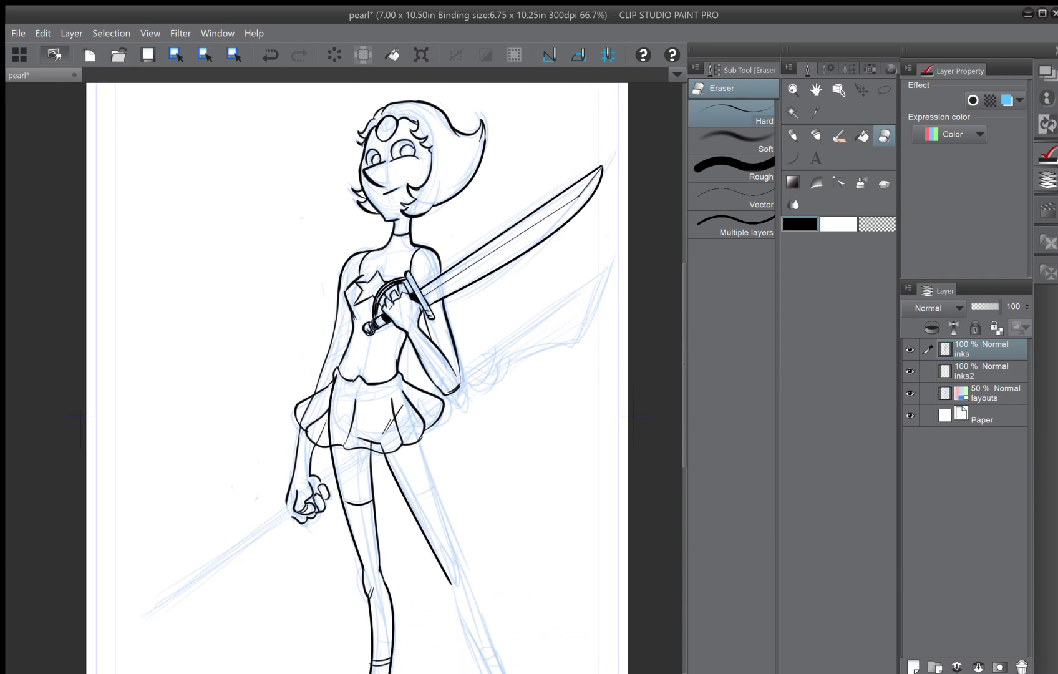
Erase the lowered arm's inner forearm line and redraw it straighter with the Iron Pen, from the fist up to the skirt.
{"action": "left_click_drag", "start_coordinate": [357, 374], "coordinate": [314, 260]}
{"action": "key", "text": "ctrl+minus"}
{"action": "scroll", "coordinate": [214, 312], "scroll_direction": "up", "scroll_amount": 3}
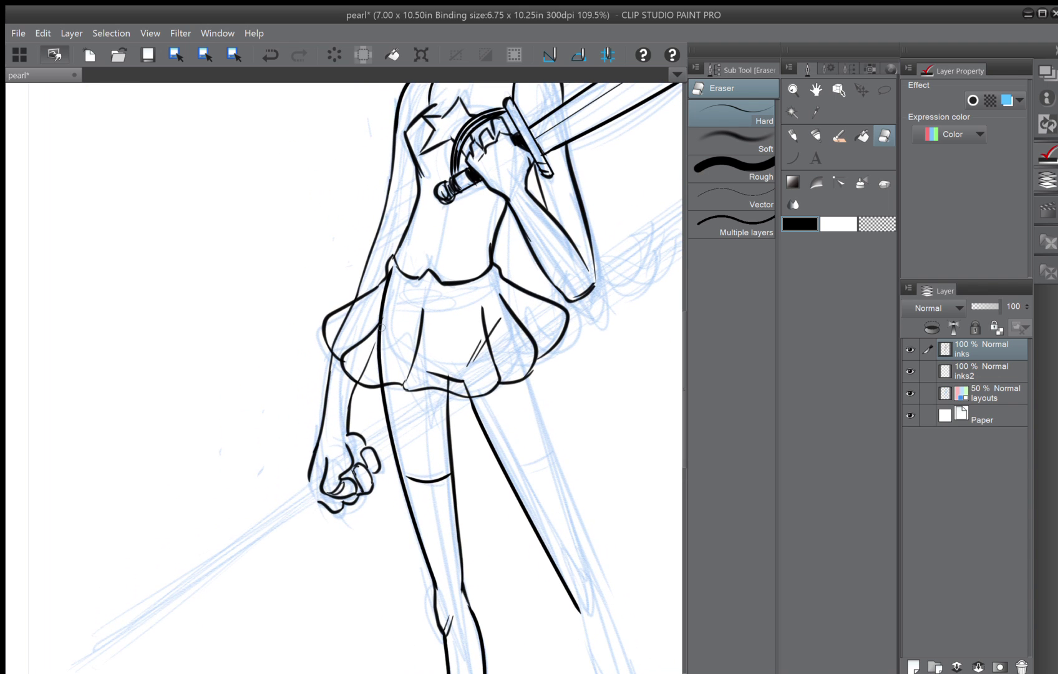
{"action": "mouse_move", "coordinate": [370, 354]}
{"action": "left_mouse_down"}
{"action": "mouse_move", "coordinate": [372, 343]}
{"action": "mouse_move", "coordinate": [346, 421]}
{"action": "left_mouse_up"}
{"action": "key", "text": "p"}
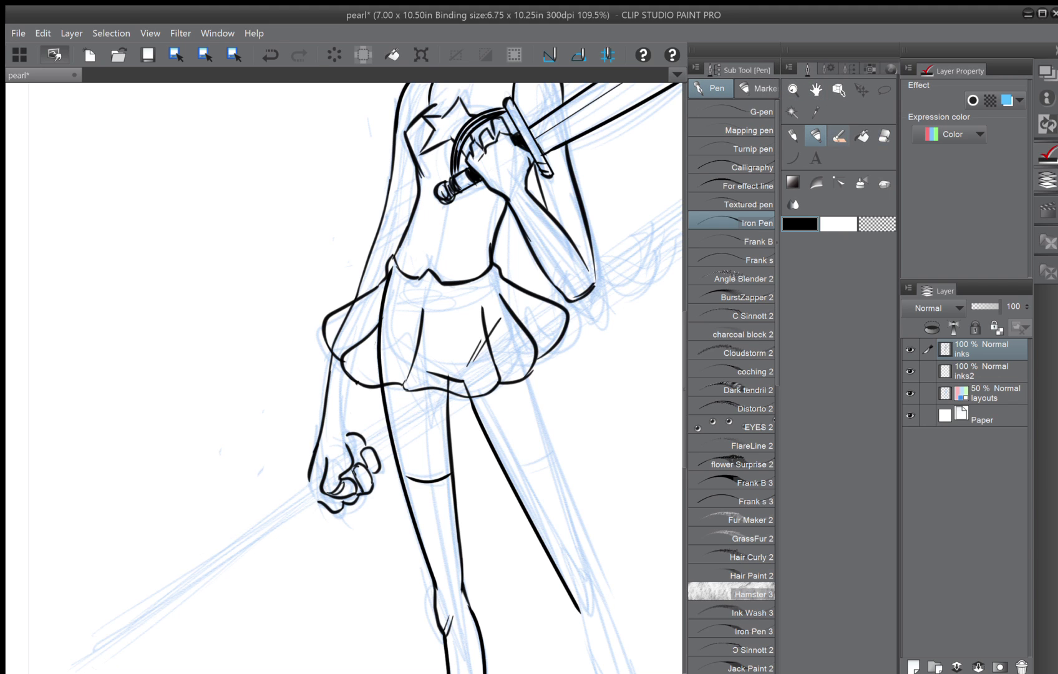
{"action": "left_click_drag", "start_coordinate": [348, 436], "coordinate": [379, 303]}
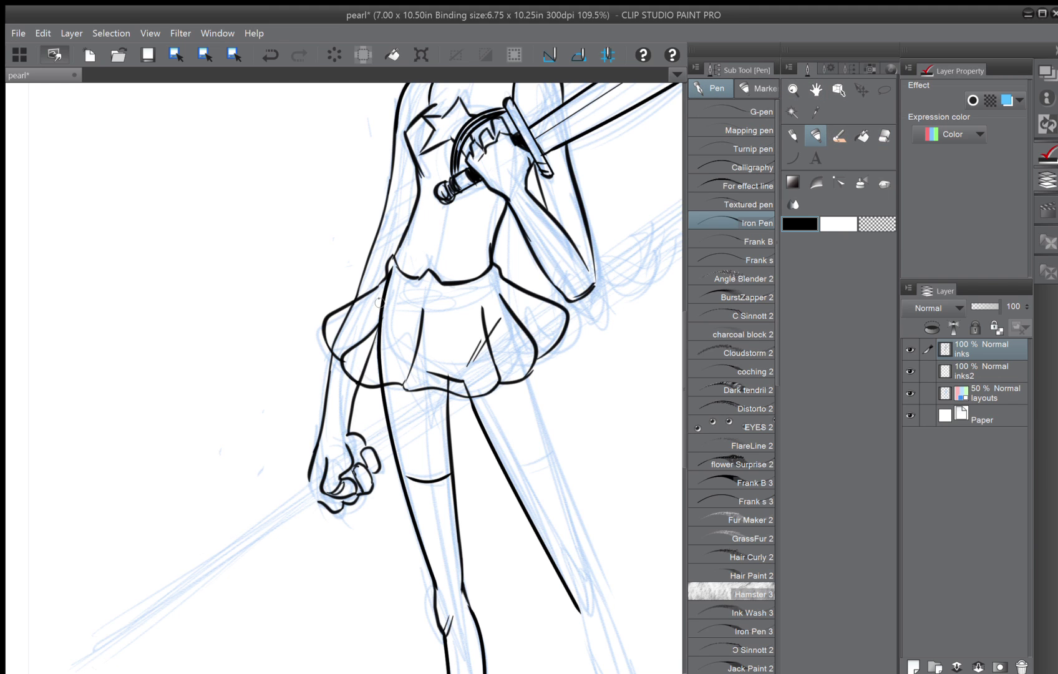
{"action": "key", "text": "ctrl+z"}
{"action": "left_click_drag", "start_coordinate": [347, 435], "coordinate": [381, 300]}
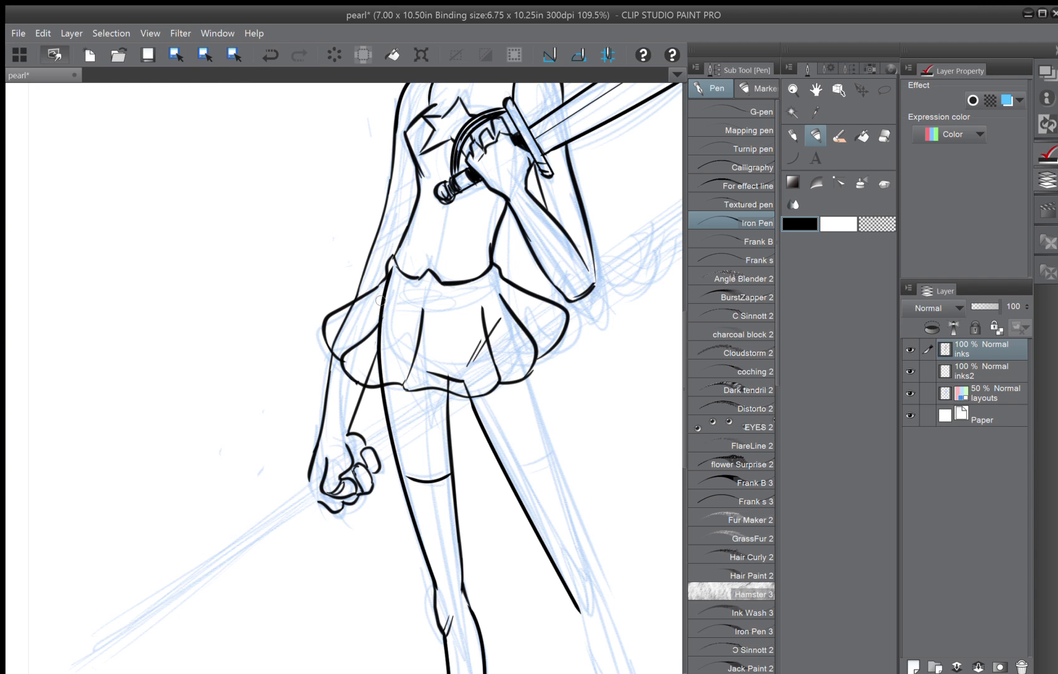
Erase the lowered arm's outer line where it crosses the skirt and bridge the gap with the Curve tool.
{"action": "key", "text": "ctrl+minus"}
{"action": "key", "text": "e"}
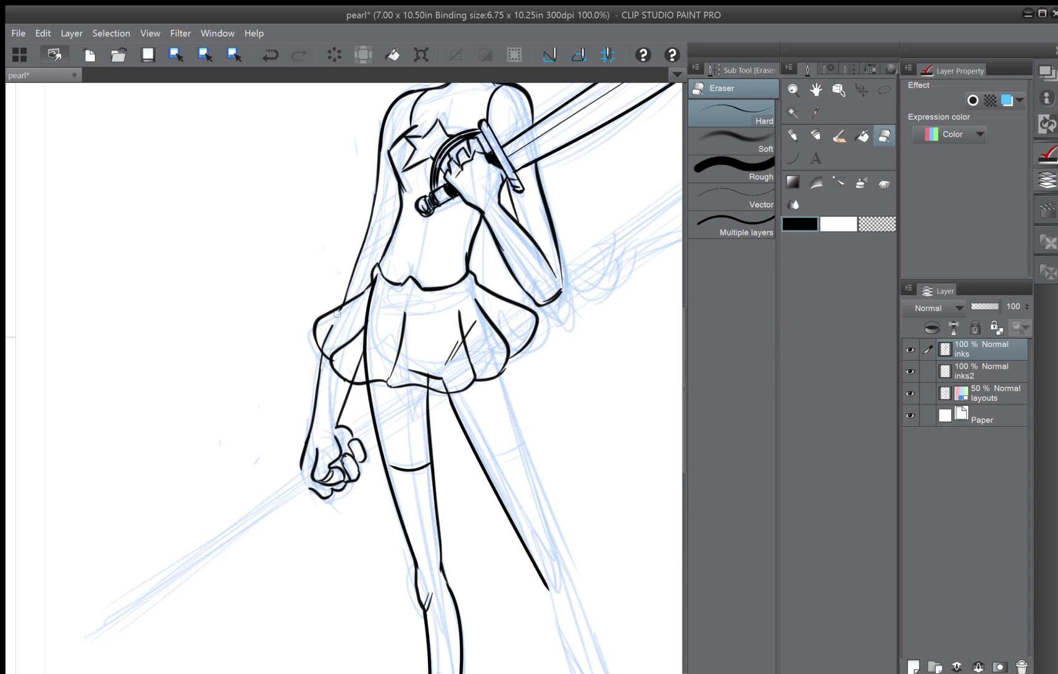
{"action": "left_click_drag", "start_coordinate": [337, 311], "coordinate": [320, 340]}
{"action": "key", "text": "u"}
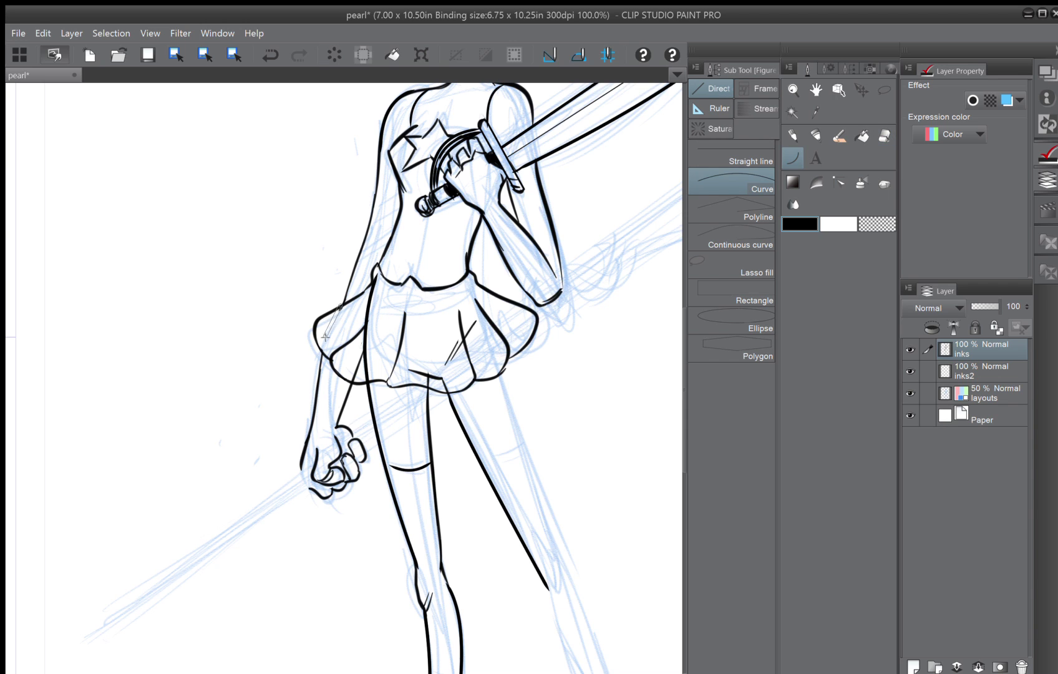
{"action": "left_click_drag", "start_coordinate": [325, 337], "coordinate": [310, 430]}
{"action": "left_click", "coordinate": [325, 316]}
{"action": "key", "text": "ctrl+z"}
{"action": "left_click_drag", "start_coordinate": [340, 306], "coordinate": [318, 392]}
{"action": "left_click", "coordinate": [319, 349]}
Undo the bridging curve on the lowered arm's outer line and redraw it across the skirt down into the forearm.
{"action": "scroll", "coordinate": [259, 368], "scroll_direction": "down", "scroll_amount": 2}
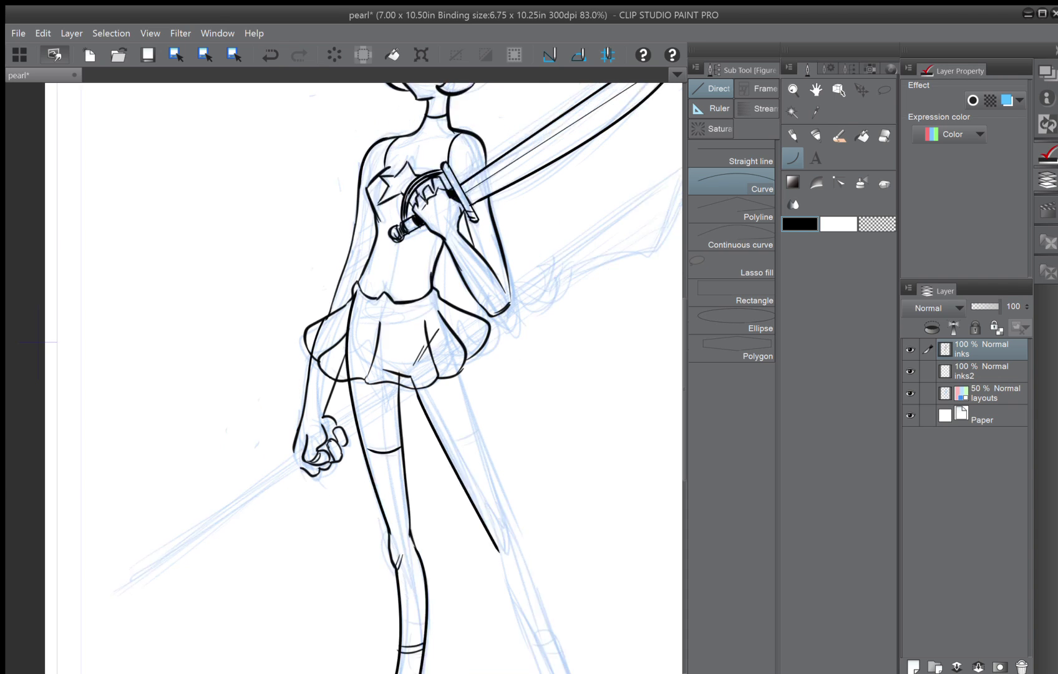
{"action": "key", "text": "e"}
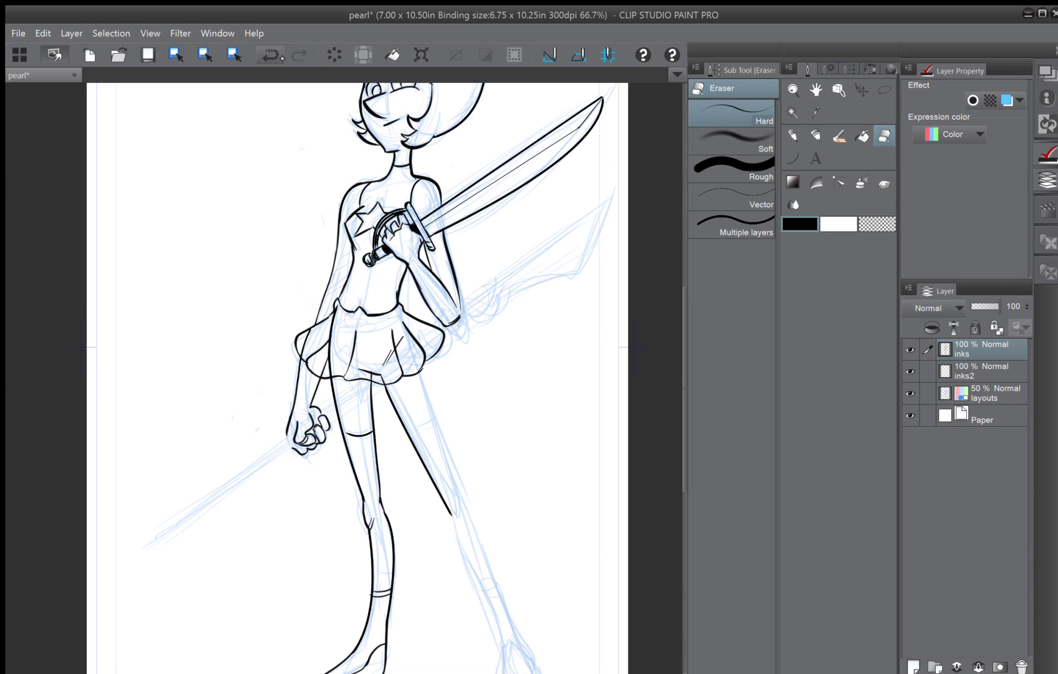
{"action": "left_click", "coordinate": [271, 56]}
{"action": "left_click", "coordinate": [304, 63]}
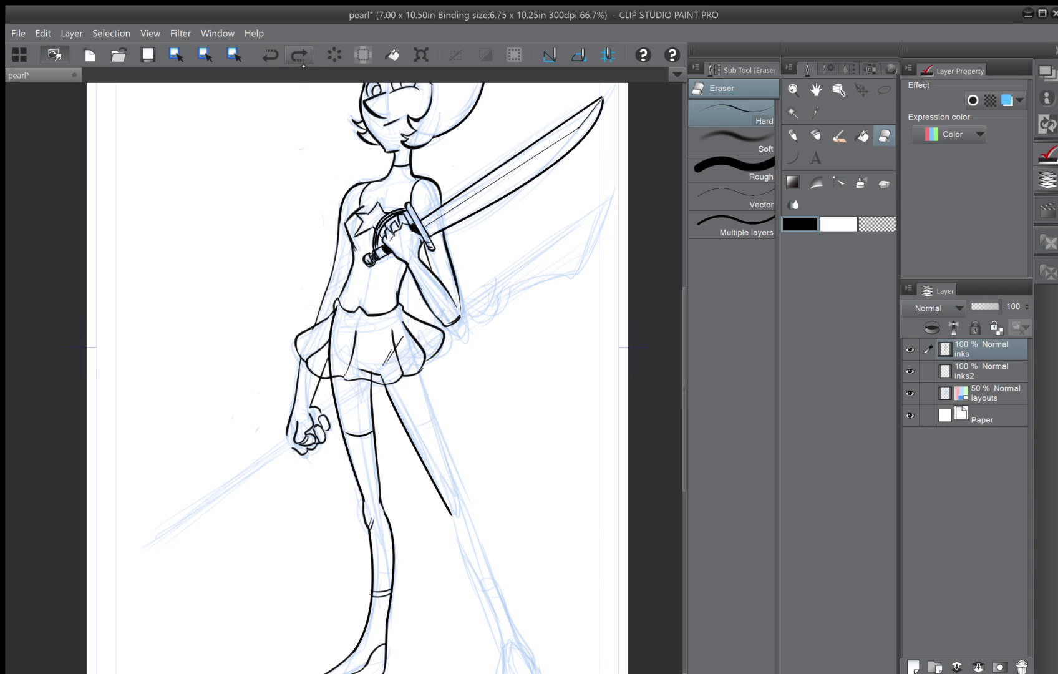
{"action": "left_click", "coordinate": [281, 62]}
{"action": "key", "text": "u"}
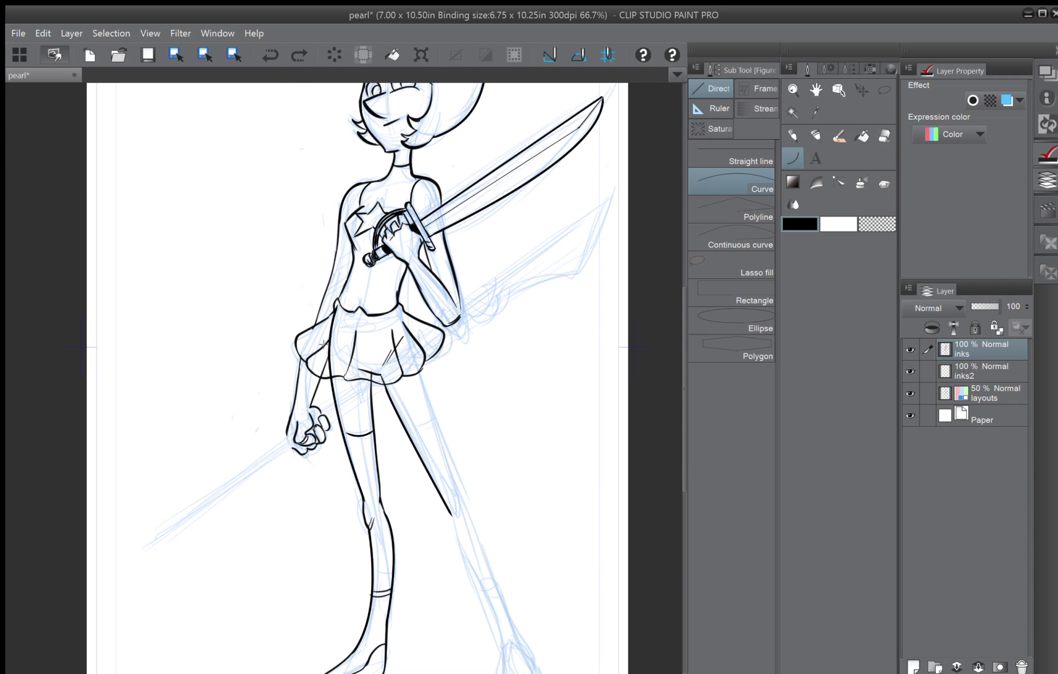
{"action": "left_click_drag", "start_coordinate": [316, 323], "coordinate": [296, 391]}
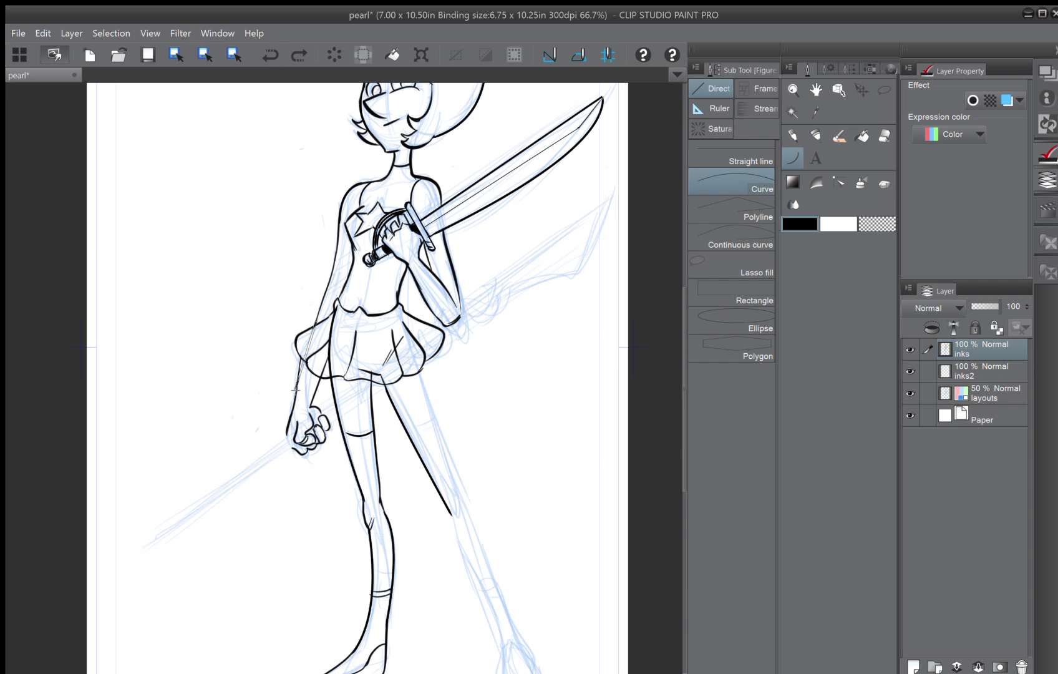
{"action": "left_click", "coordinate": [300, 338]}
{"action": "scroll", "coordinate": [343, 378], "scroll_direction": "up", "scroll_amount": 3}
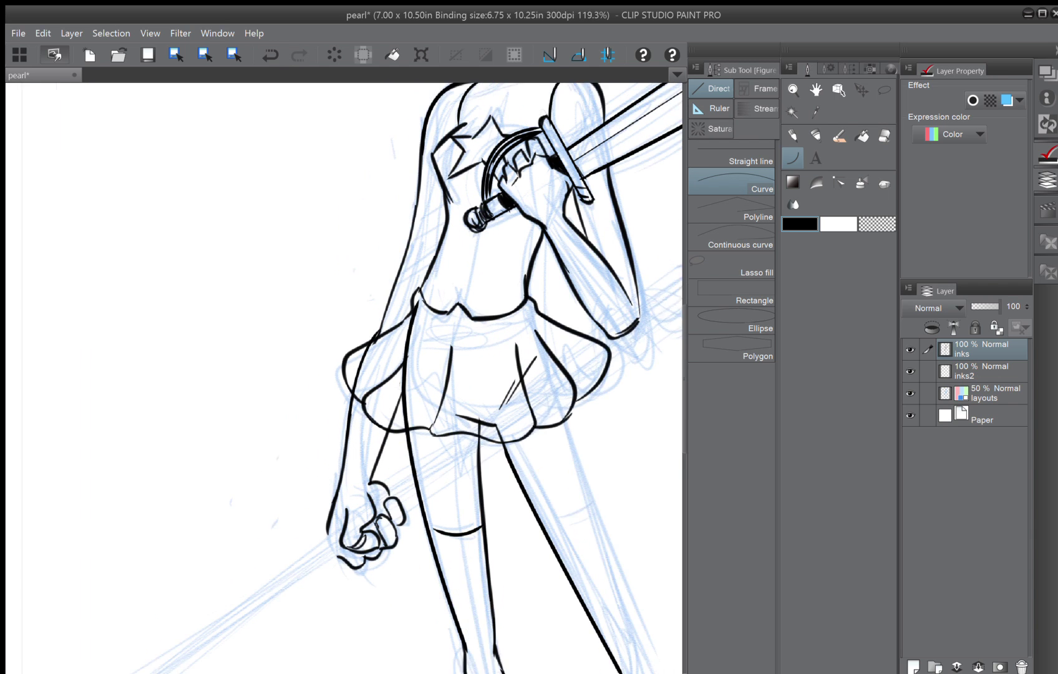
Clean up the lowered arm's outer line at the skirt's upper edge and rejoin it with short Iron Pen strokes.
{"action": "left_click", "coordinate": [885, 137]}
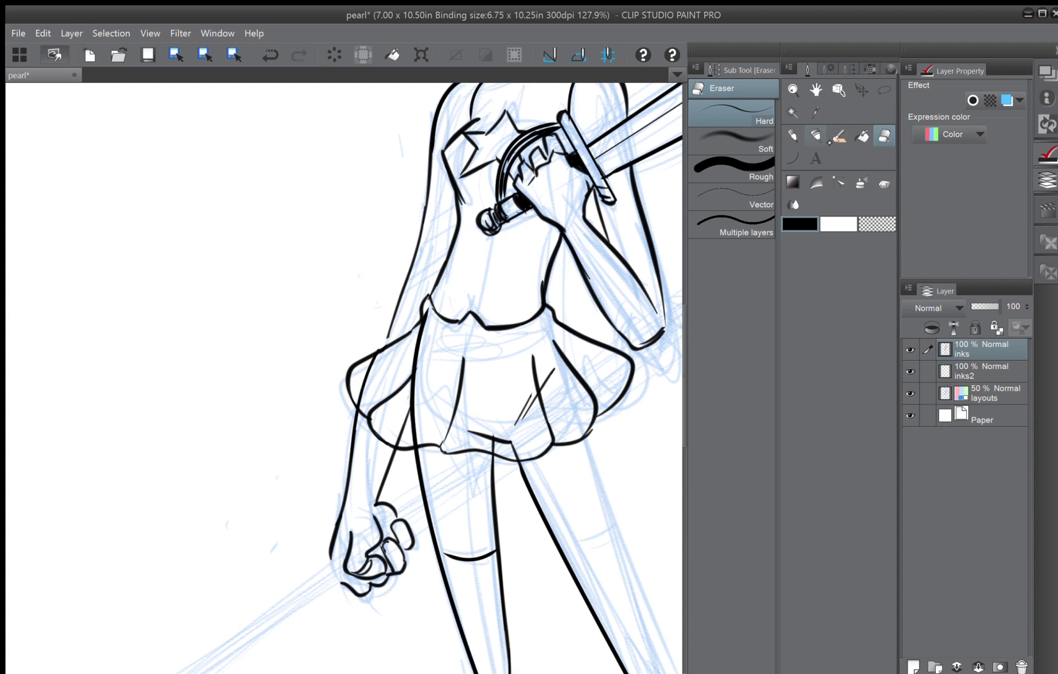
{"action": "left_click", "coordinate": [816, 134]}
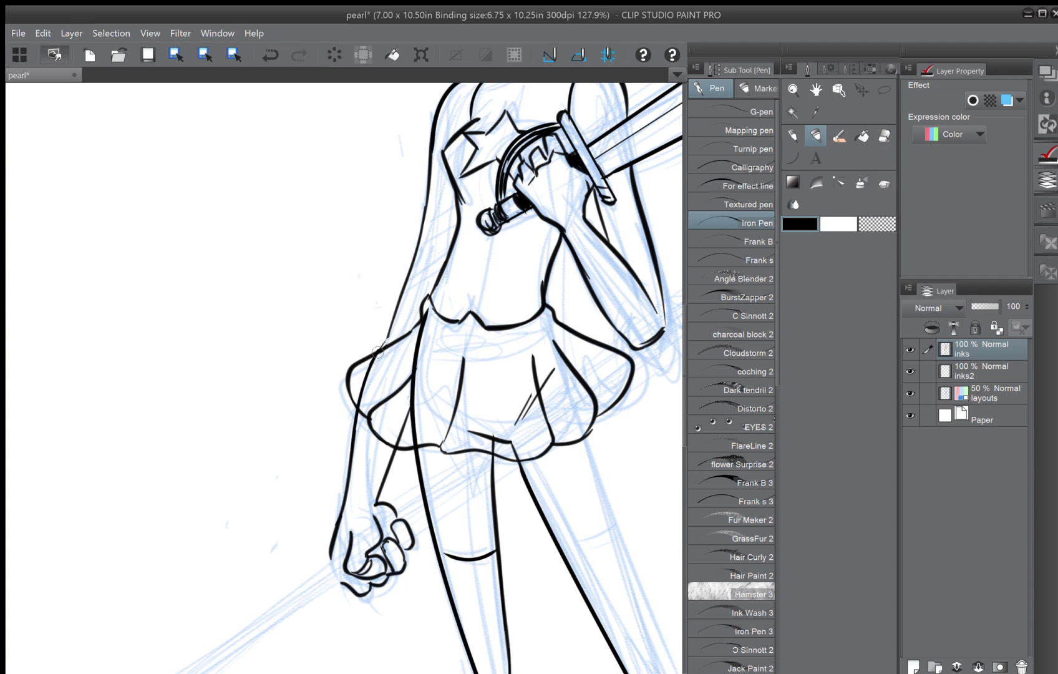
{"action": "left_click_drag", "start_coordinate": [377, 351], "coordinate": [397, 323]}
{"action": "left_click_drag", "start_coordinate": [387, 338], "coordinate": [399, 317]}
{"action": "scroll", "coordinate": [271, 324], "scroll_direction": "down", "scroll_amount": 3}
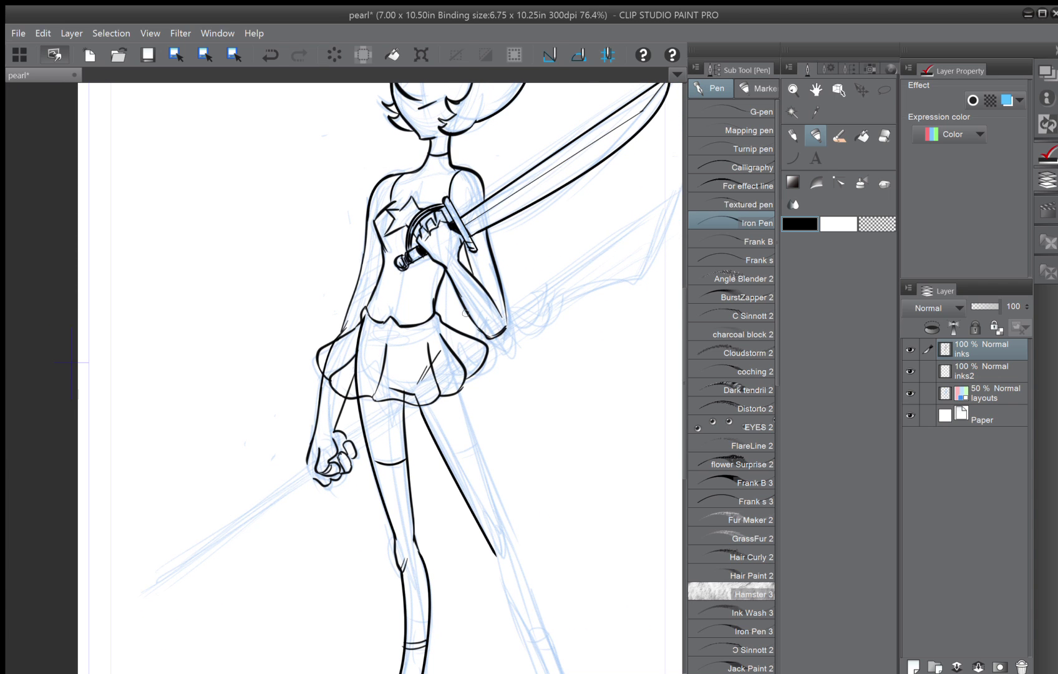
{"action": "key", "text": "ctrl+z"}
{"action": "key", "text": "ctrl+y"}
Ink the far leg's knee contour and crease marks at the end of the inner thigh line.
{"action": "left_click_drag", "start_coordinate": [473, 308], "coordinate": [456, 134]}
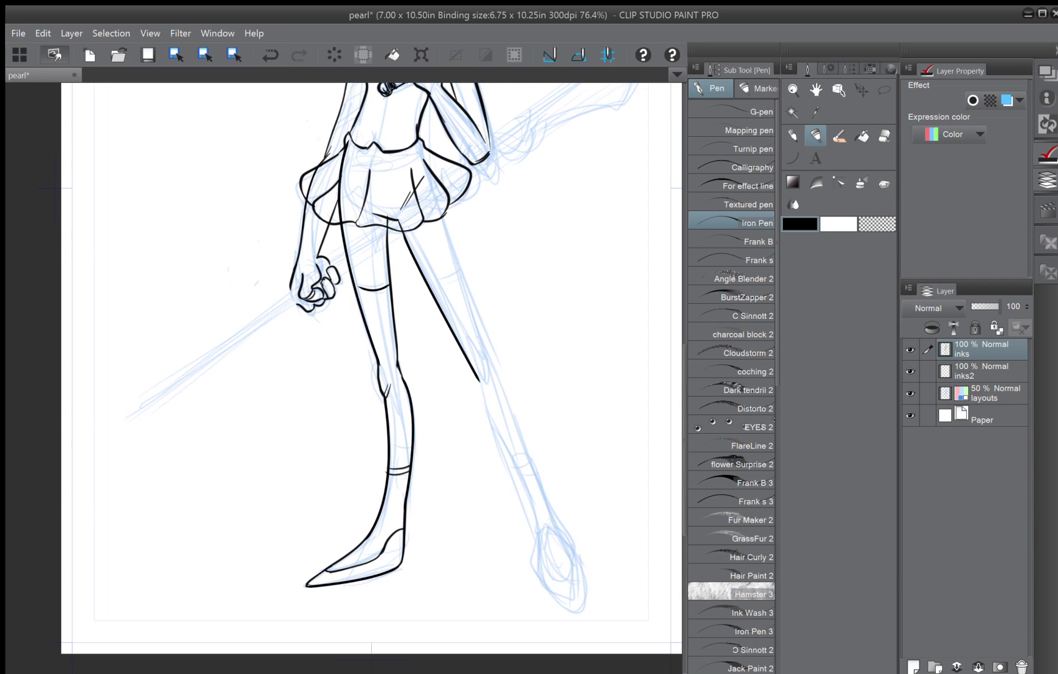
{"action": "mouse_move", "coordinate": [472, 354]}
{"action": "left_mouse_down"}
{"action": "mouse_move", "coordinate": [484, 386]}
{"action": "mouse_move", "coordinate": [500, 392]}
{"action": "mouse_move", "coordinate": [467, 340]}
{"action": "mouse_move", "coordinate": [501, 406]}
{"action": "left_mouse_up"}
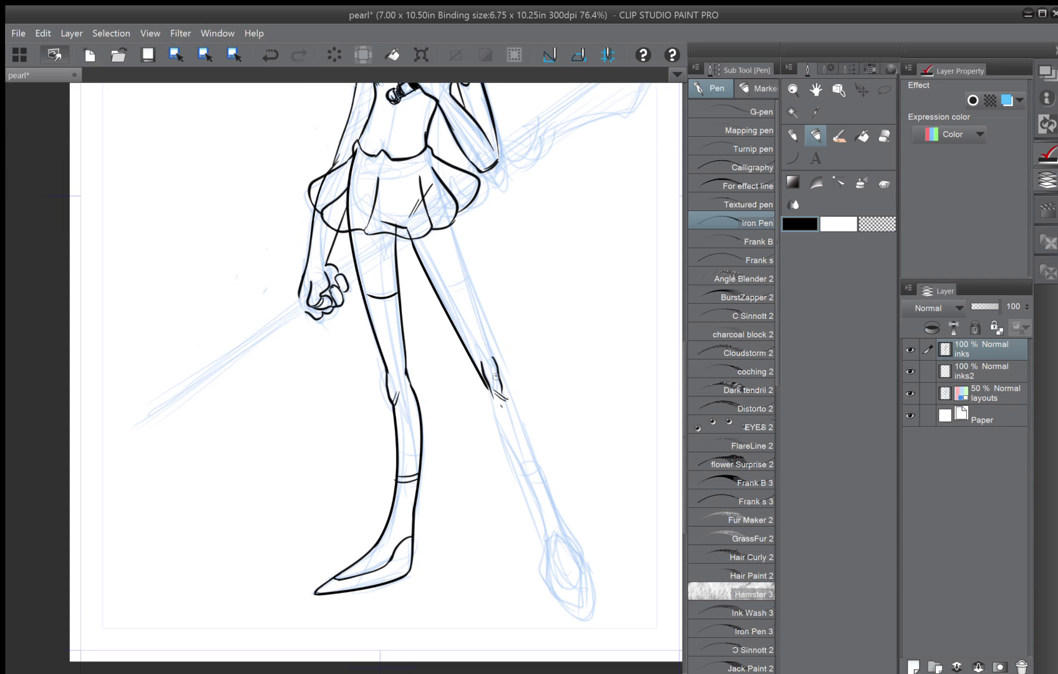
Ink the far leg's outer shin line from knee to ankle, redoing unsatisfactory strokes, and start the calf line below the knee.
{"action": "left_click_drag", "start_coordinate": [492, 347], "coordinate": [549, 506]}
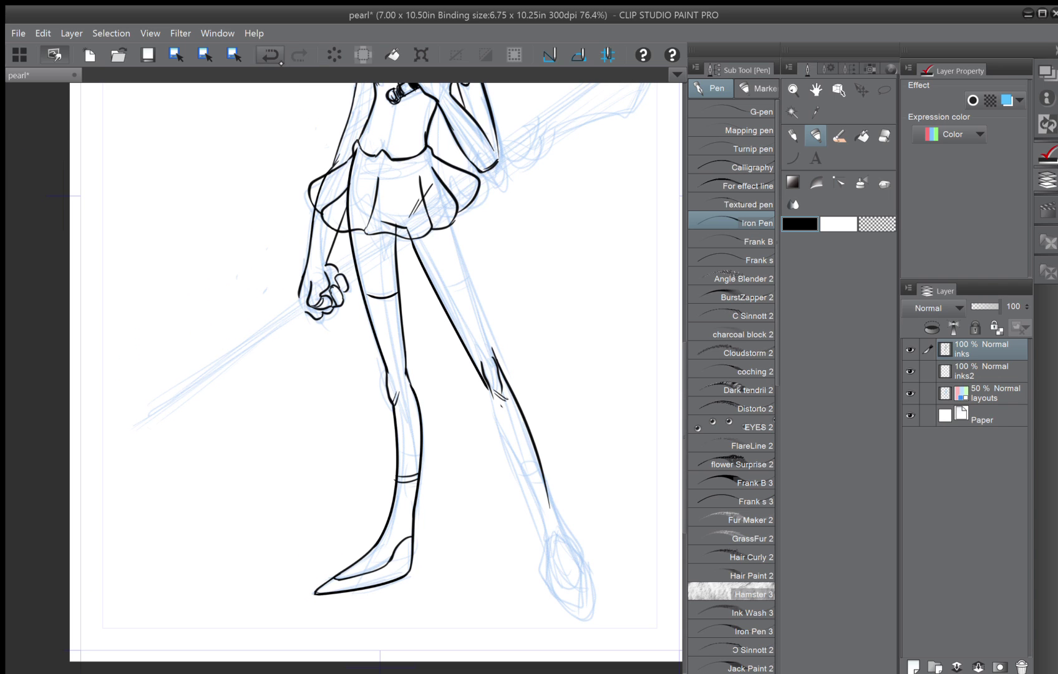
{"action": "left_click", "coordinate": [269, 55]}
{"action": "left_click_drag", "start_coordinate": [495, 363], "coordinate": [548, 500]}
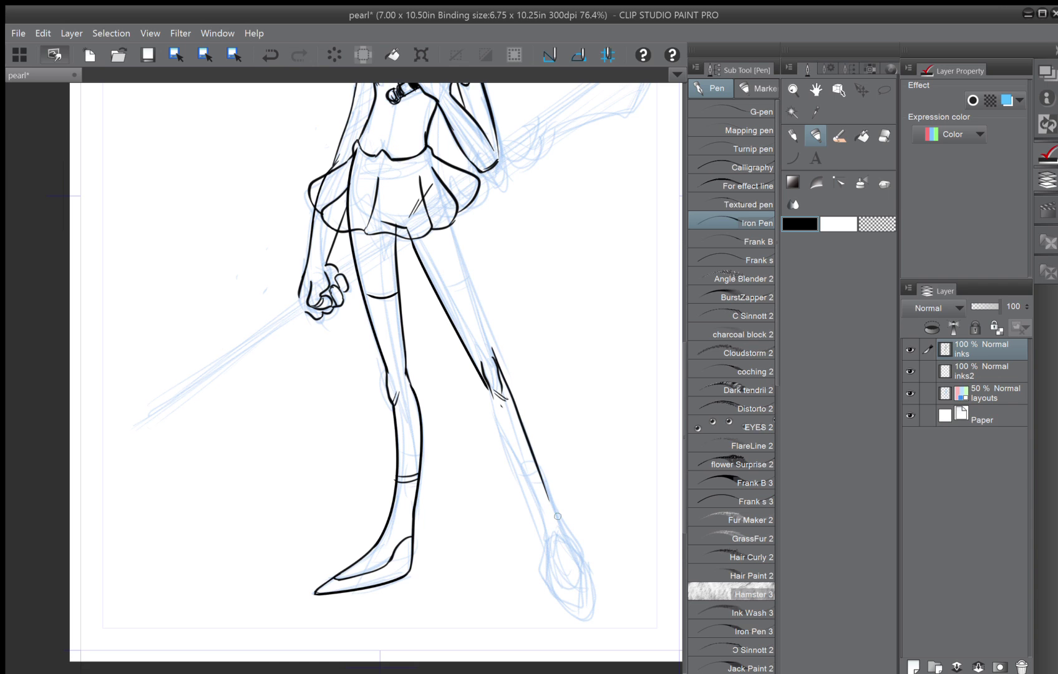
{"action": "left_click", "coordinate": [270, 55]}
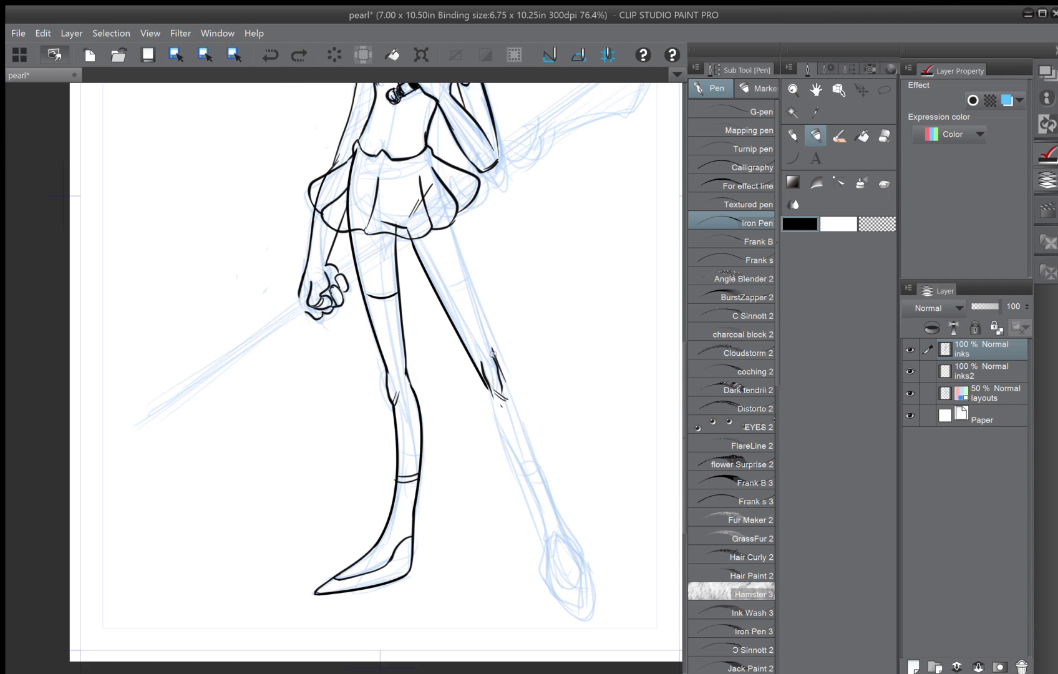
{"action": "left_click_drag", "start_coordinate": [493, 354], "coordinate": [550, 508]}
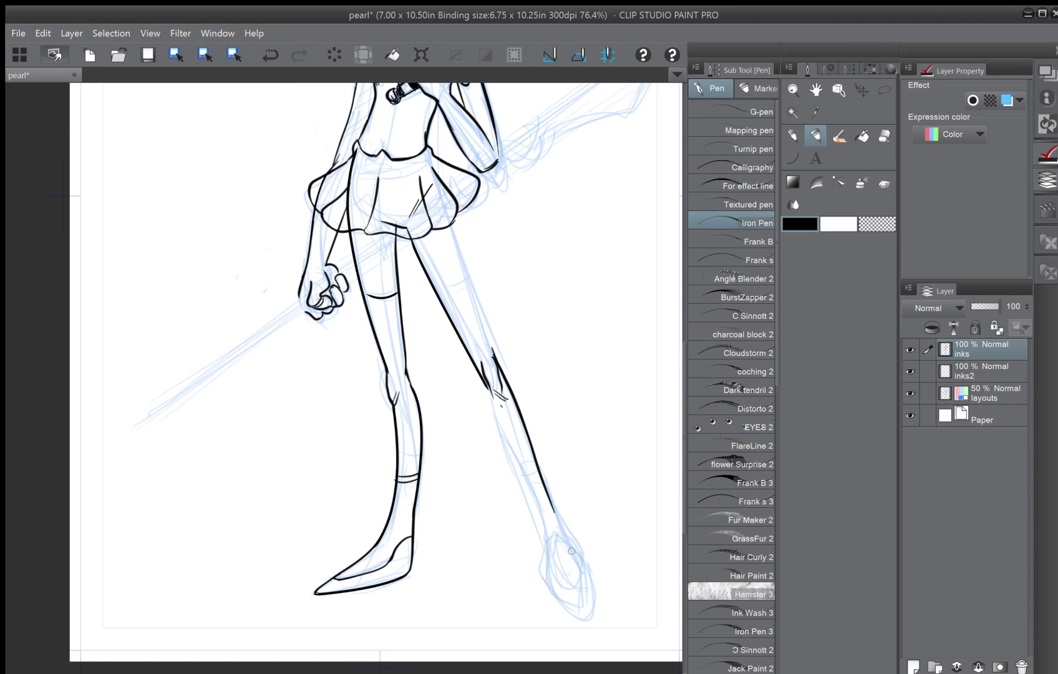
{"action": "left_click_drag", "start_coordinate": [495, 390], "coordinate": [499, 429]}
{"action": "left_click_drag", "start_coordinate": [516, 468], "coordinate": [467, 382]}
{"action": "key", "text": "u"}
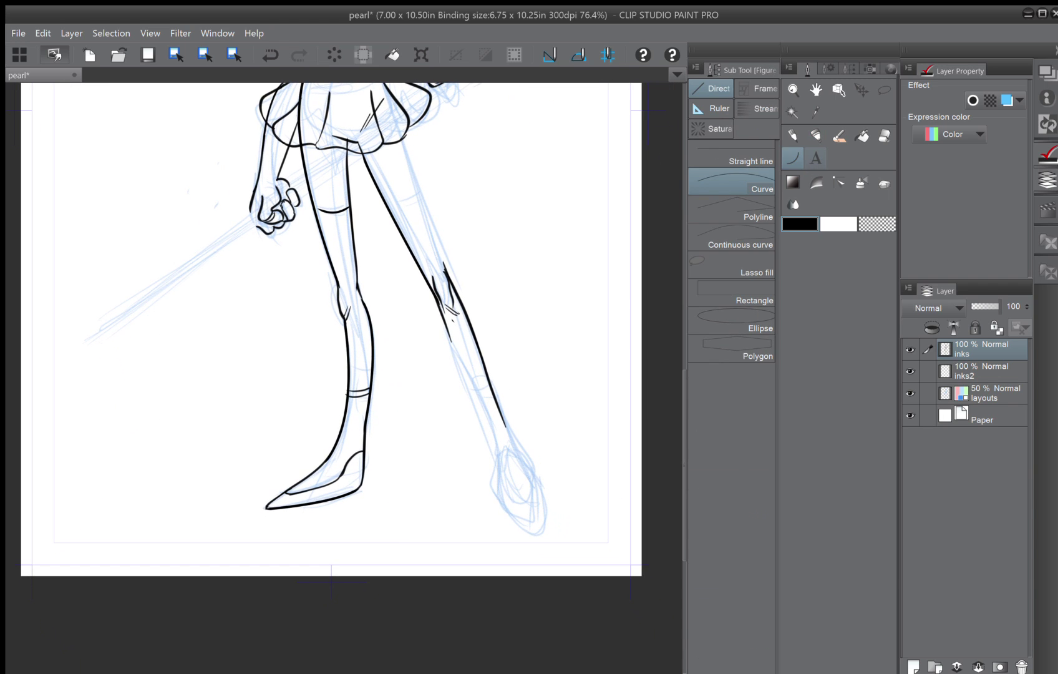
{"action": "left_click_drag", "start_coordinate": [447, 326], "coordinate": [497, 462]}
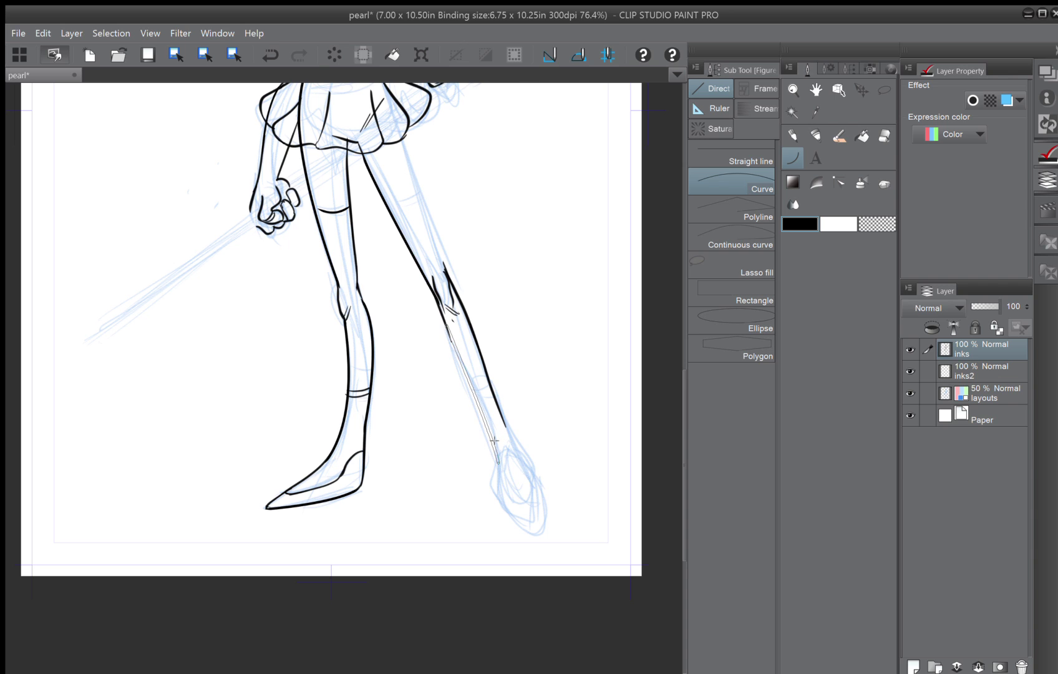
{"action": "key", "text": "Escape"}
Ink the far foot's pointed shoe outline and its inner opening with the Iron Pen, joining the shoe to the outer shin line.
{"action": "left_click_drag", "start_coordinate": [474, 324], "coordinate": [434, 338]}
{"action": "key", "text": "p"}
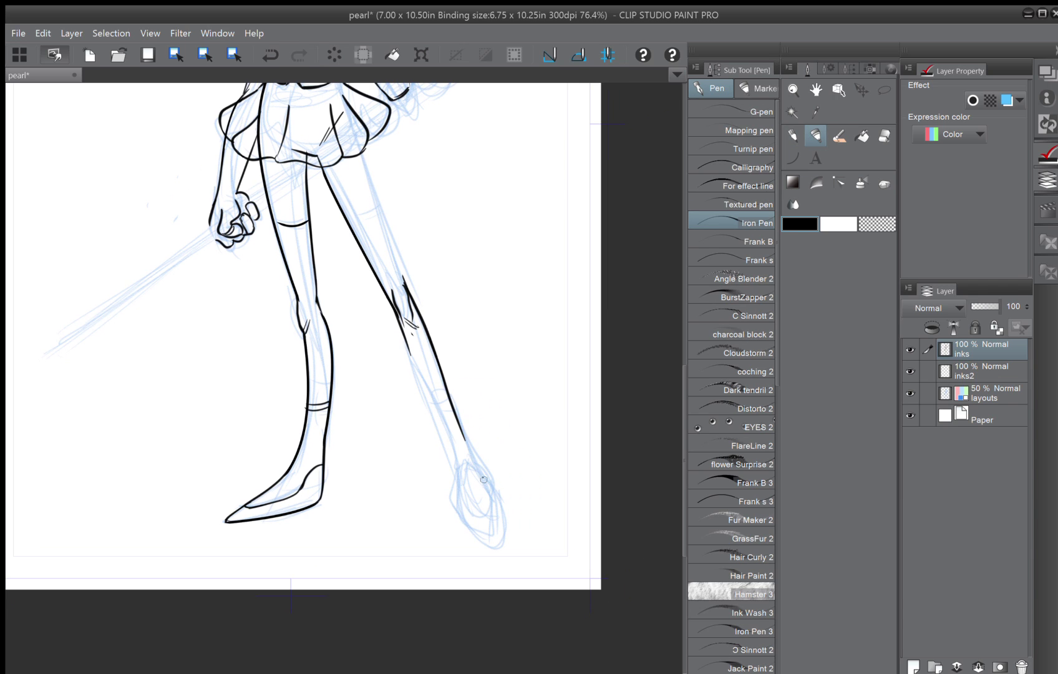
{"action": "mouse_move", "coordinate": [471, 458]}
{"action": "left_mouse_down"}
{"action": "mouse_move", "coordinate": [481, 479]}
{"action": "mouse_move", "coordinate": [474, 535]}
{"action": "left_mouse_up"}
{"action": "mouse_move", "coordinate": [481, 475]}
{"action": "left_mouse_down"}
{"action": "mouse_move", "coordinate": [500, 503]}
{"action": "mouse_move", "coordinate": [497, 546]}
{"action": "left_mouse_up"}
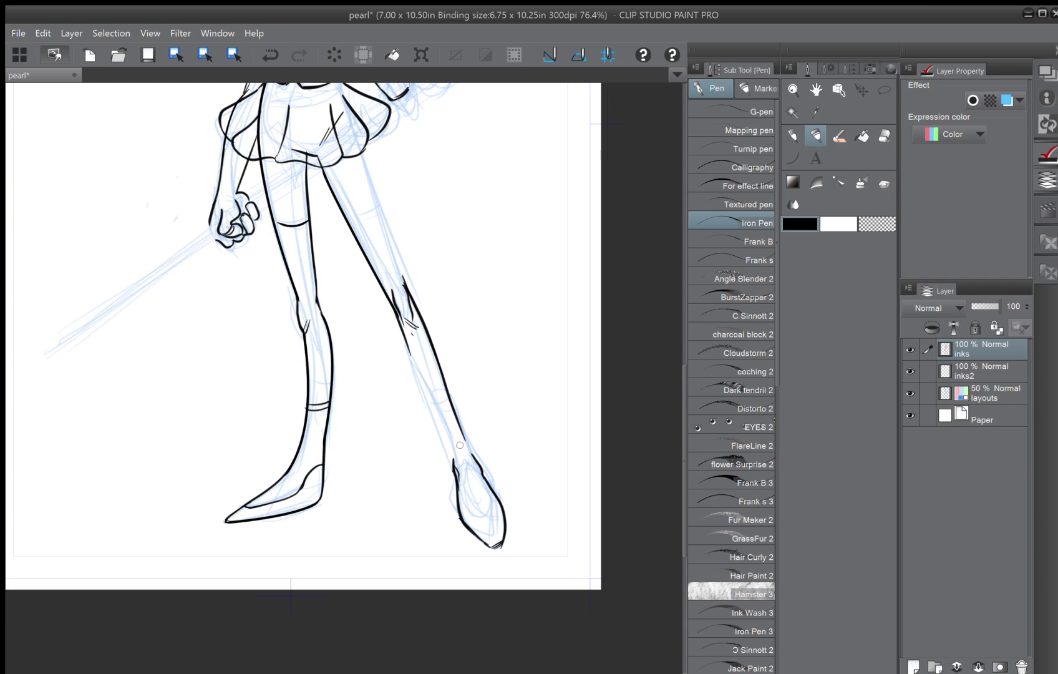
{"action": "key", "text": "ctrl+z"}
{"action": "mouse_move", "coordinate": [453, 458]}
{"action": "left_mouse_down"}
{"action": "mouse_move", "coordinate": [477, 514]}
{"action": "mouse_move", "coordinate": [482, 477]}
{"action": "mouse_move", "coordinate": [492, 525]}
{"action": "left_mouse_up"}
{"action": "left_click_drag", "start_coordinate": [473, 458], "coordinate": [461, 429]}
Try to ink the far leg's inner calf line freehand from the shoe up to the knee, undoing each attempt.
{"action": "left_click_drag", "start_coordinate": [454, 461], "coordinate": [412, 310]}
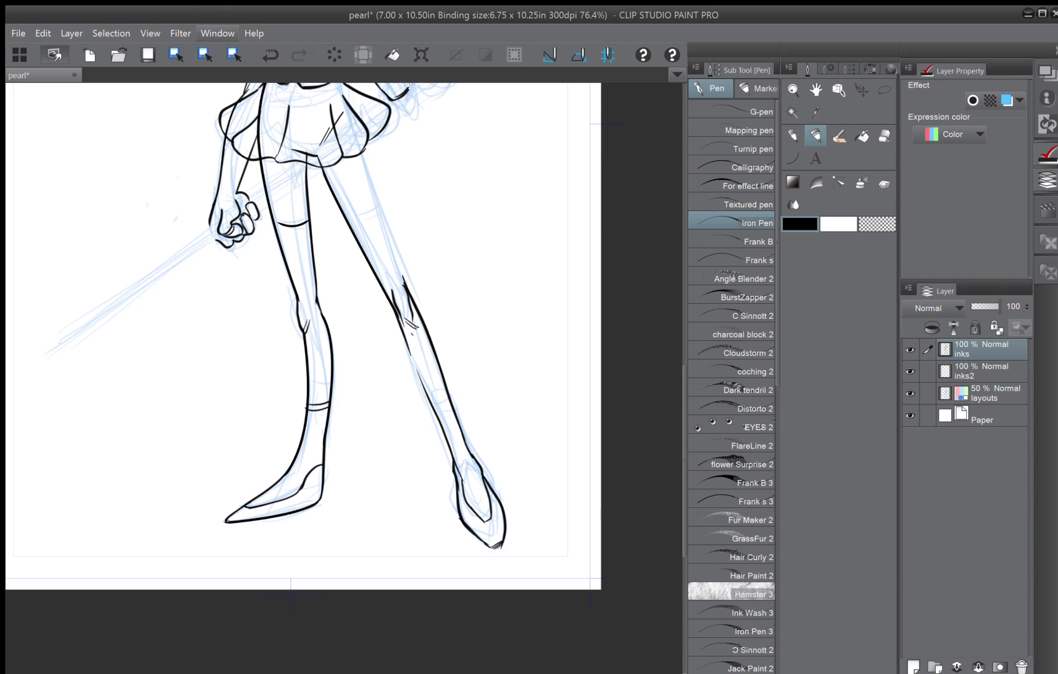
{"action": "left_click", "coordinate": [270, 55]}
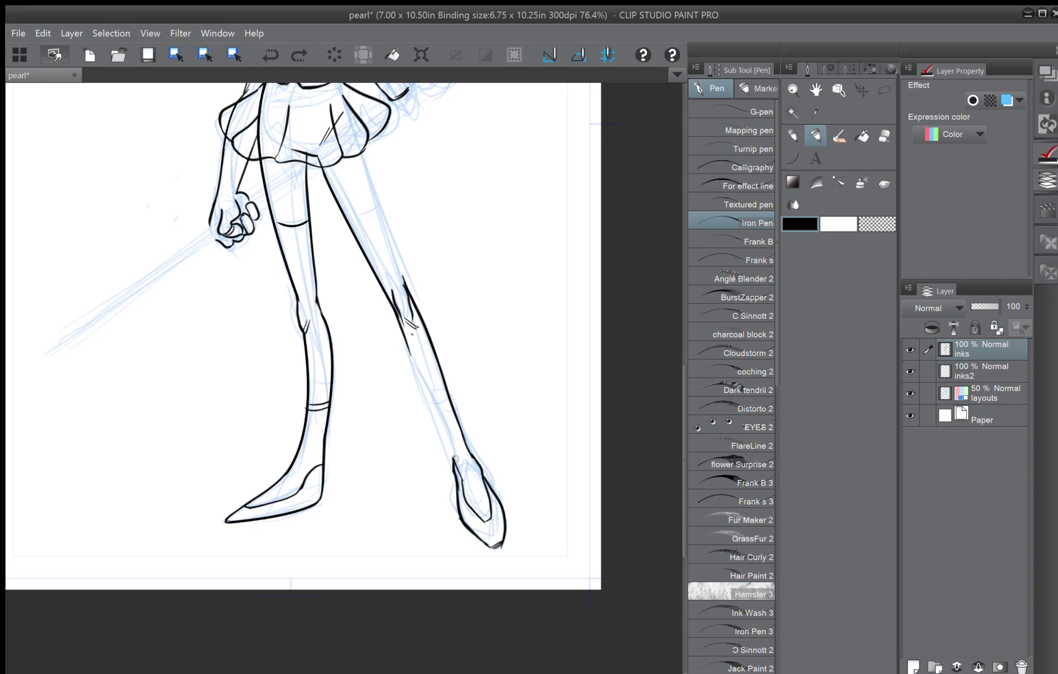
{"action": "left_click_drag", "start_coordinate": [454, 458], "coordinate": [418, 376]}
{"action": "left_click", "coordinate": [270, 55]}
{"action": "left_click_drag", "start_coordinate": [455, 464], "coordinate": [407, 338]}
{"action": "left_click", "coordinate": [270, 55]}
{"action": "left_click_drag", "start_coordinate": [455, 466], "coordinate": [407, 339]}
{"action": "left_click", "coordinate": [270, 55]}
Draw the far leg's inner calf line from the shoe to the knee as two joined segments with the Curve tool.
{"action": "left_click", "coordinate": [793, 158]}
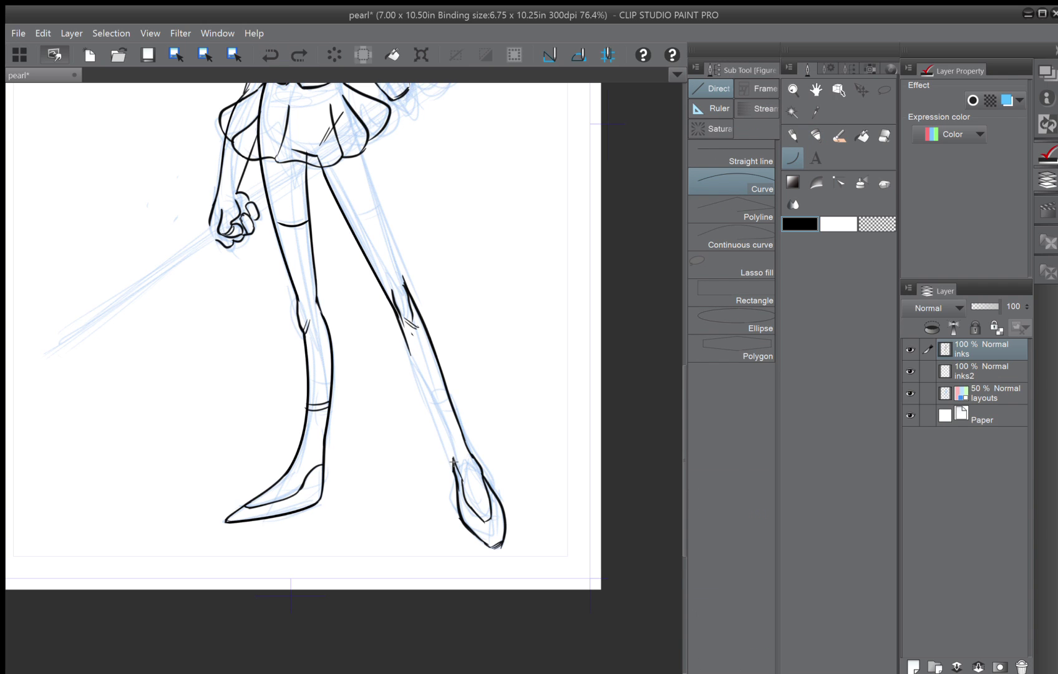
{"action": "left_click_drag", "start_coordinate": [454, 462], "coordinate": [425, 387]}
{"action": "left_click", "coordinate": [441, 426]}
{"action": "left_click_drag", "start_coordinate": [400, 326], "coordinate": [432, 399]}
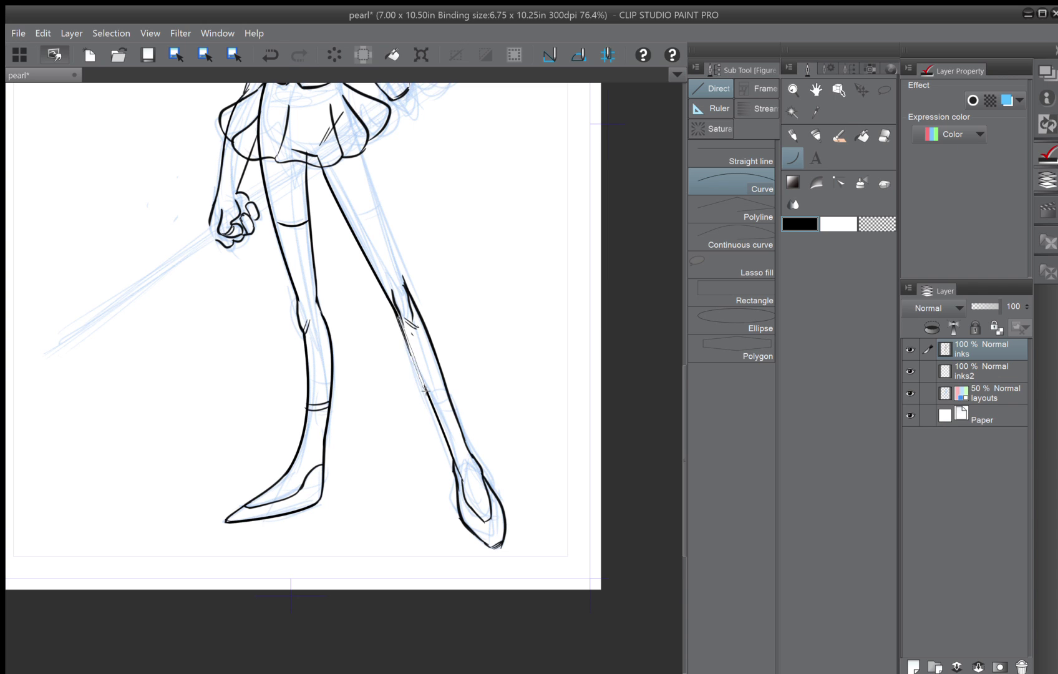
{"action": "left_click", "coordinate": [409, 362]}
Ink a double ankle band across the far leg above the shoe with the Iron Pen and check the figure in mirrored view.
{"action": "left_click", "coordinate": [884, 135]}
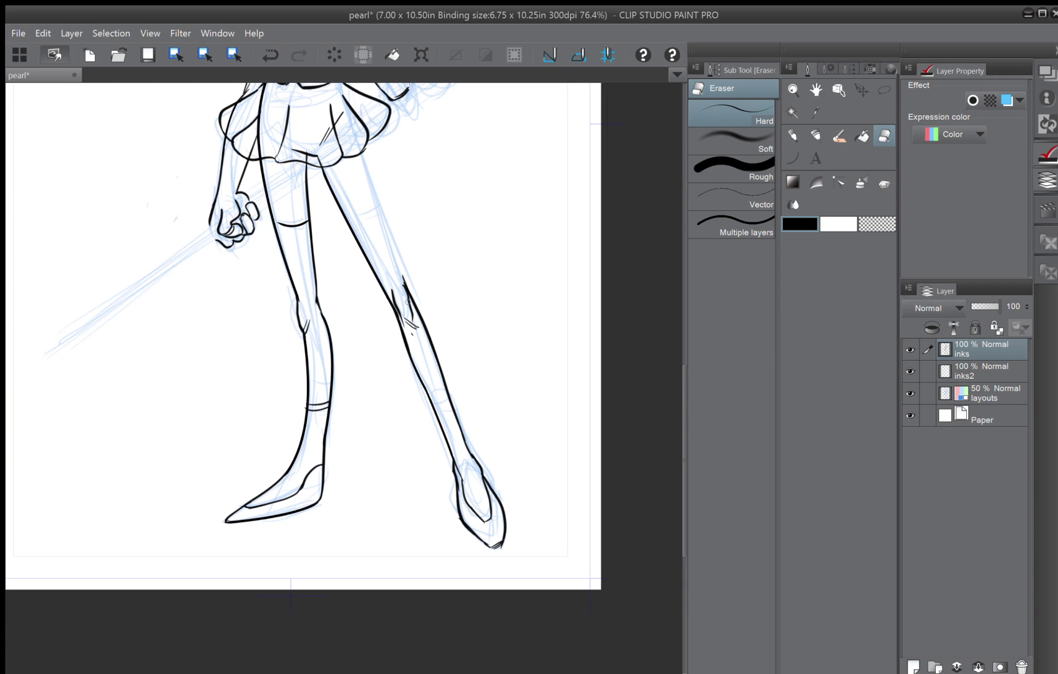
{"action": "left_click", "coordinate": [817, 137]}
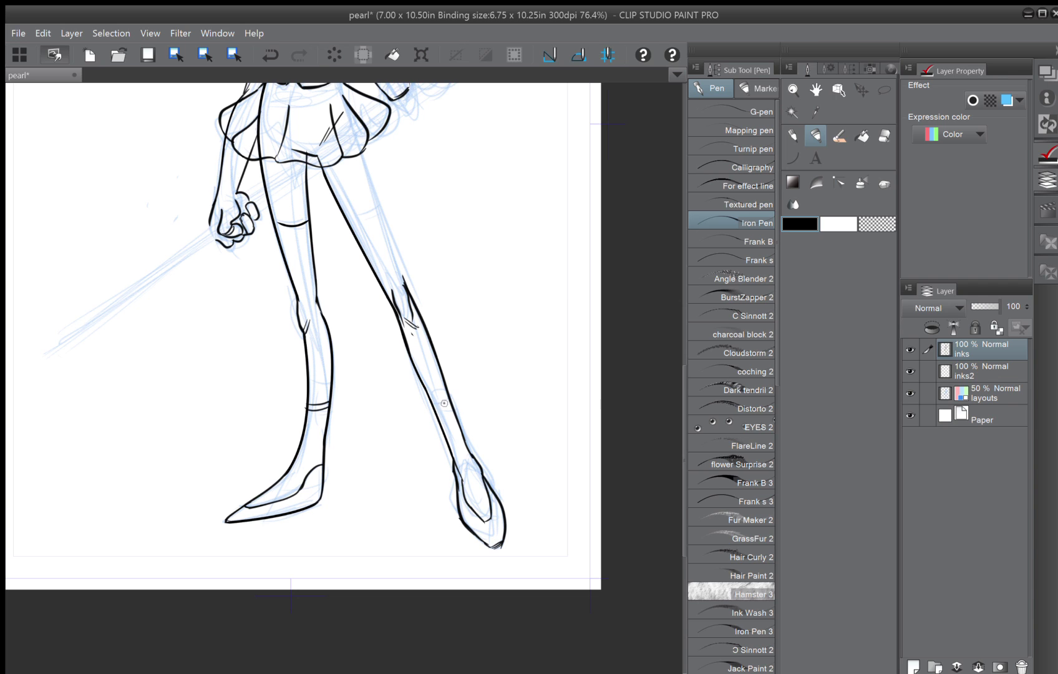
{"action": "mouse_move", "coordinate": [433, 408]}
{"action": "left_mouse_down"}
{"action": "mouse_move", "coordinate": [444, 405]}
{"action": "mouse_move", "coordinate": [435, 405]}
{"action": "left_mouse_up"}
{"action": "scroll", "coordinate": [154, 348], "scroll_direction": "down", "scroll_amount": 3}
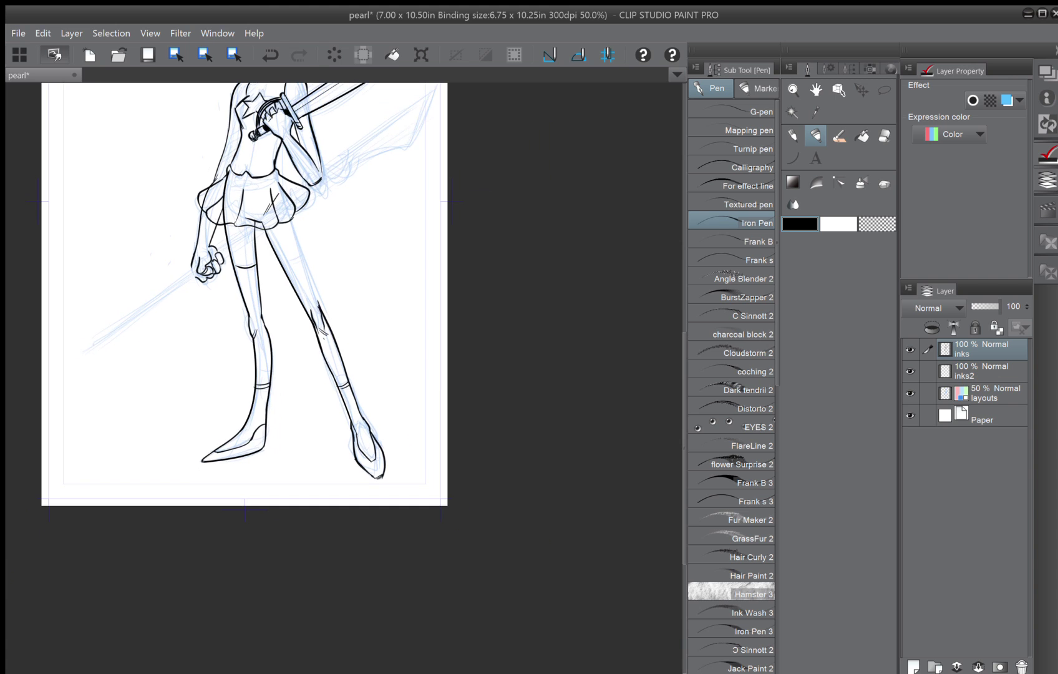
{"action": "left_click_drag", "start_coordinate": [154, 348], "coordinate": [238, 399]}
{"action": "key", "text": "h"}
{"action": "key", "text": "h"}
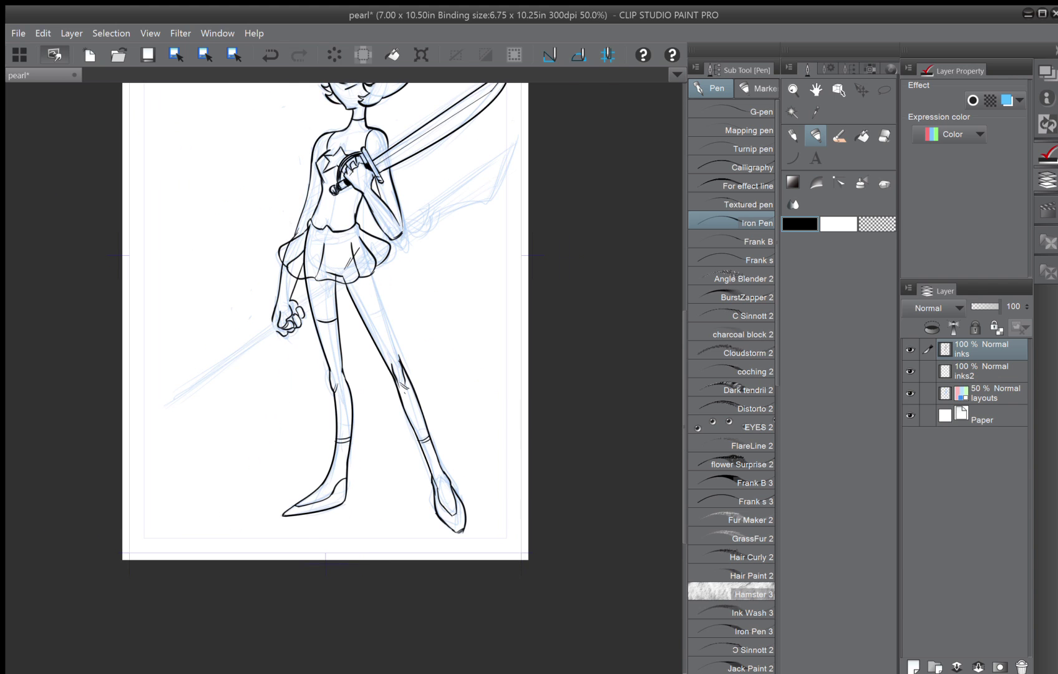
Touch up the skirt's pleat line between the waist and the hem above the far thigh, undoing the first stroke.
{"action": "scroll", "coordinate": [300, 305], "scroll_direction": "up", "scroll_amount": 1}
{"action": "left_click_drag", "start_coordinate": [300, 304], "coordinate": [309, 376]}
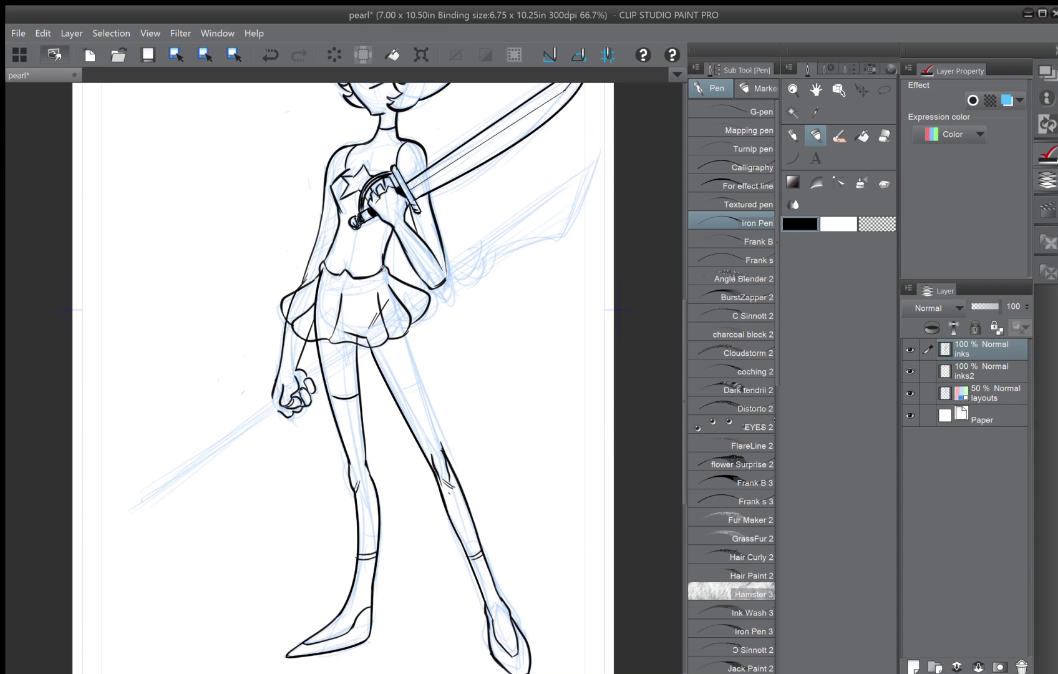
{"action": "left_click_drag", "start_coordinate": [383, 270], "coordinate": [387, 279]}
{"action": "key", "text": "ctrl+z"}
{"action": "key", "text": "ctrl+y"}
{"action": "left_click", "coordinate": [270, 55]}
{"action": "left_click_drag", "start_coordinate": [387, 290], "coordinate": [403, 333]}
Draw the far thigh's outer line between the skirt hem and the knee with the Curve tool, undoing and redrawing it once.
{"action": "key", "text": "u"}
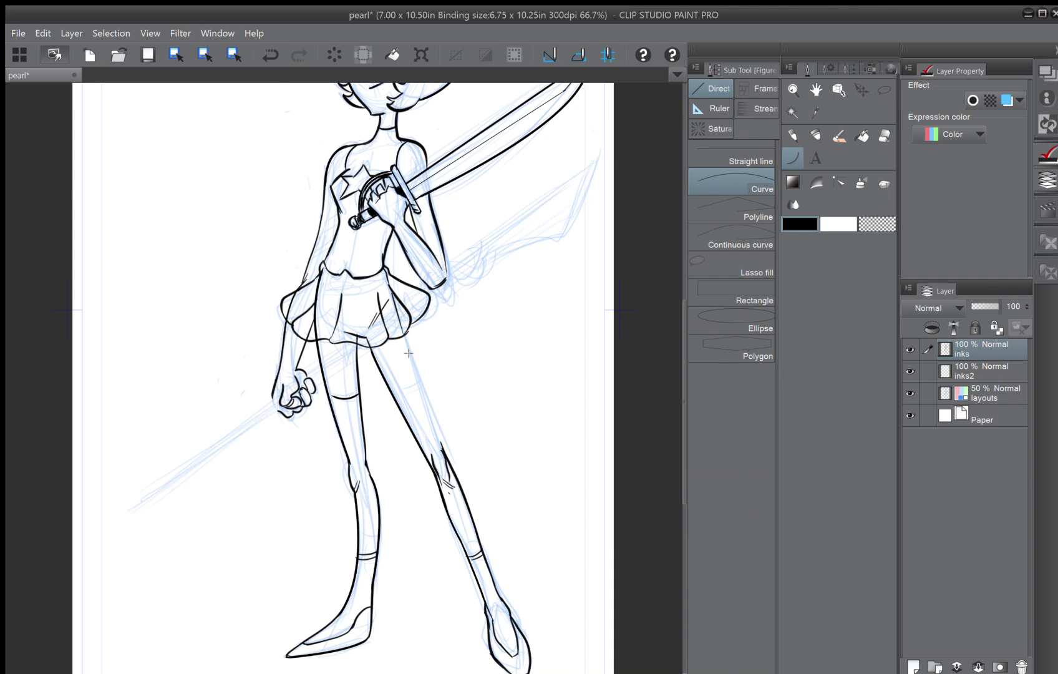
{"action": "left_click_drag", "start_coordinate": [404, 338], "coordinate": [442, 449]}
{"action": "left_click", "coordinate": [429, 404]}
{"action": "key", "text": "ctrl+z"}
{"action": "left_click_drag", "start_coordinate": [441, 449], "coordinate": [404, 335]}
{"action": "left_click", "coordinate": [416, 357]}
Add crease strokes above the near knee with the Iron Pen and draw the curved stocking top across the far thigh.
{"action": "left_click", "coordinate": [817, 136]}
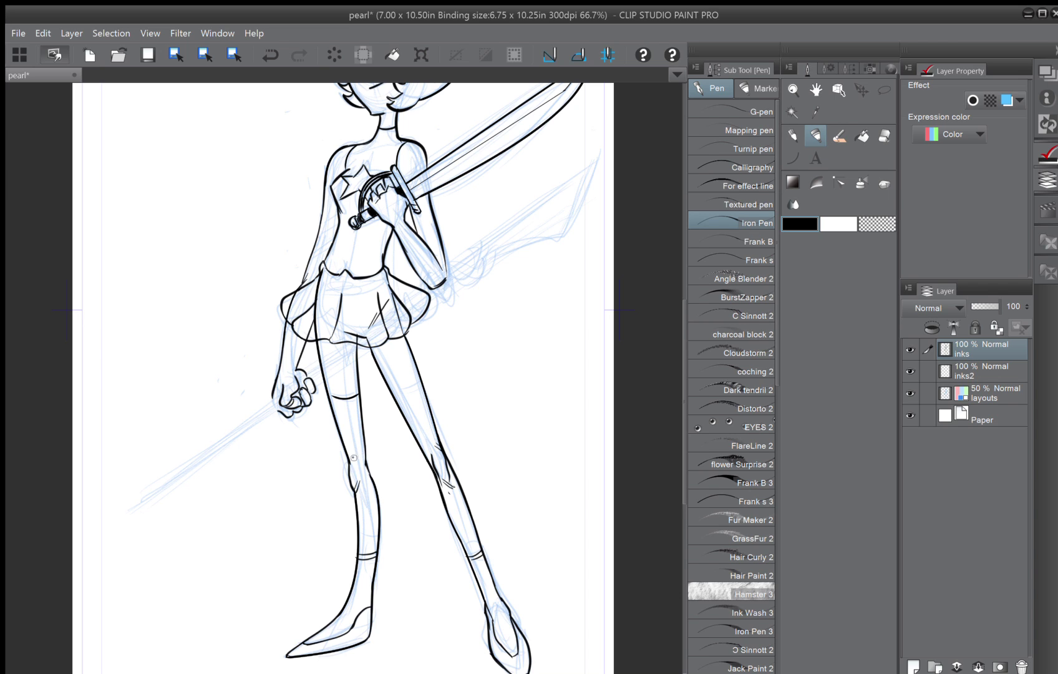
{"action": "left_click_drag", "start_coordinate": [353, 461], "coordinate": [346, 438]}
{"action": "key", "text": "u"}
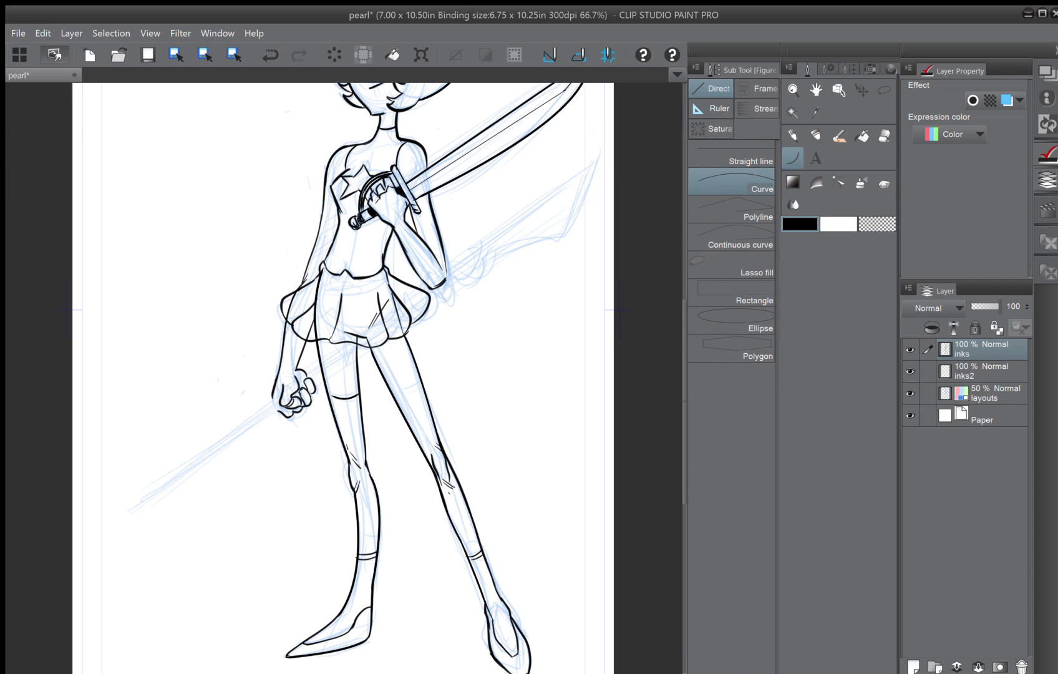
{"action": "left_click_drag", "start_coordinate": [420, 381], "coordinate": [391, 391]}
{"action": "left_click", "coordinate": [407, 395]}
{"action": "key", "text": "p"}
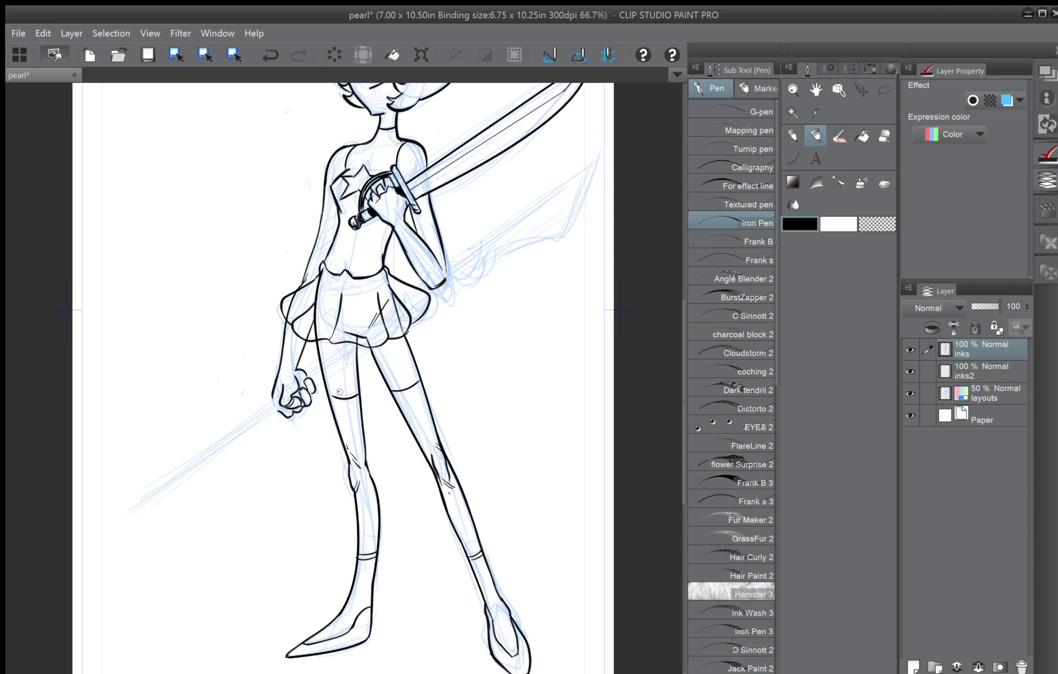
{"action": "left_click_drag", "start_coordinate": [339, 392], "coordinate": [329, 396]}
Compare the whole figure in mirrored and normal view, and hide the layouts layer to inspect the inks alone.
{"action": "scroll", "coordinate": [347, 398], "scroll_direction": "down", "scroll_amount": 4}
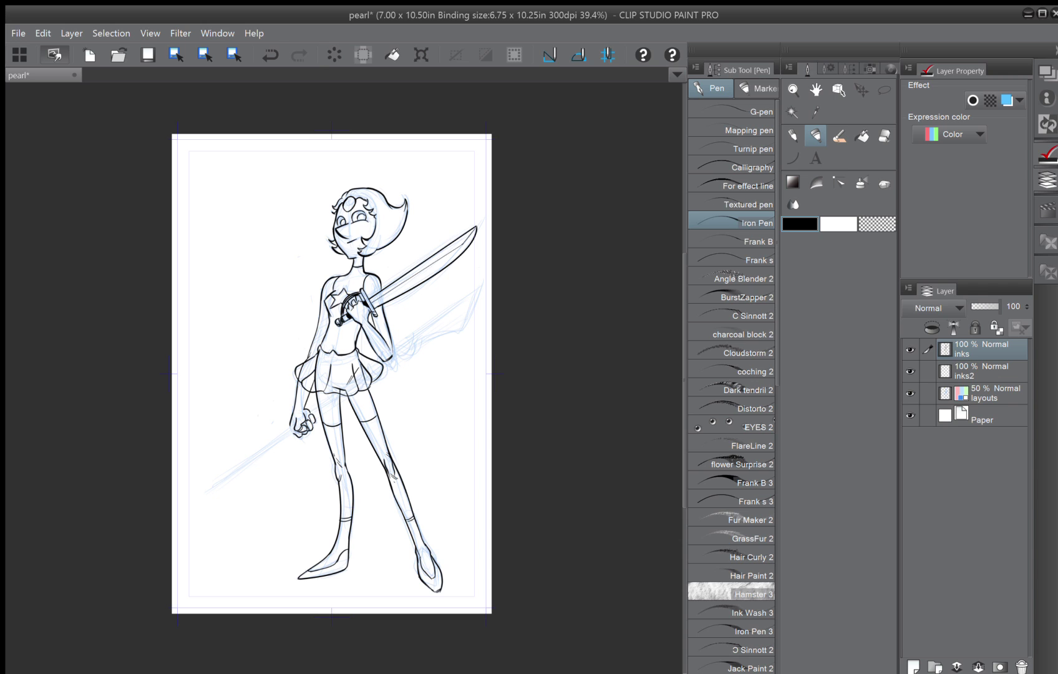
{"action": "key", "text": "h"}
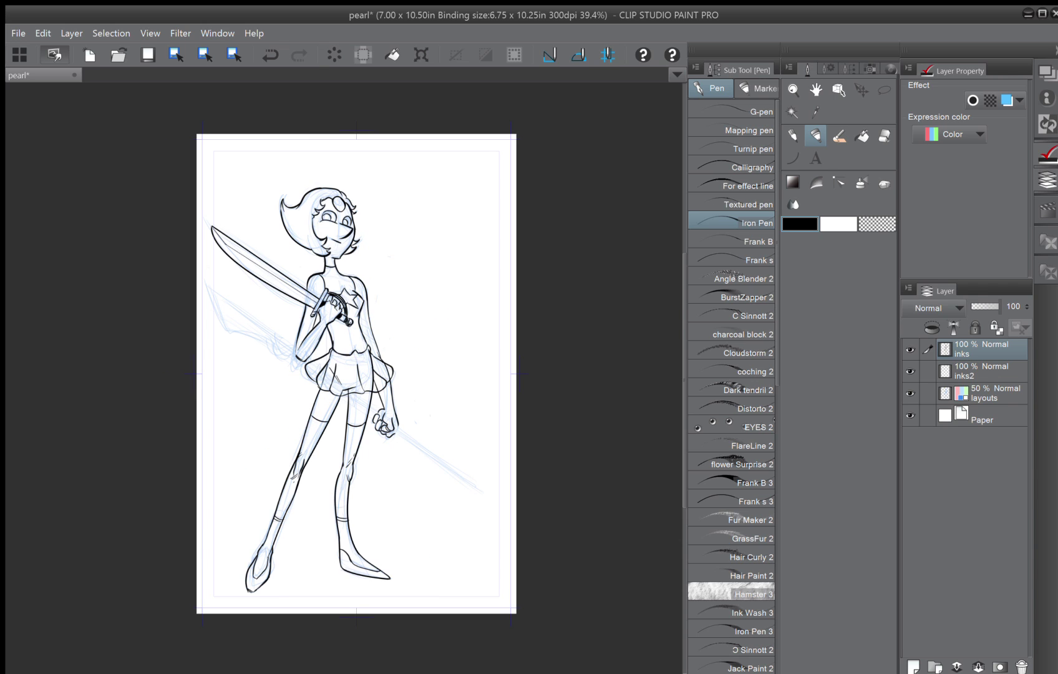
{"action": "key", "text": "h"}
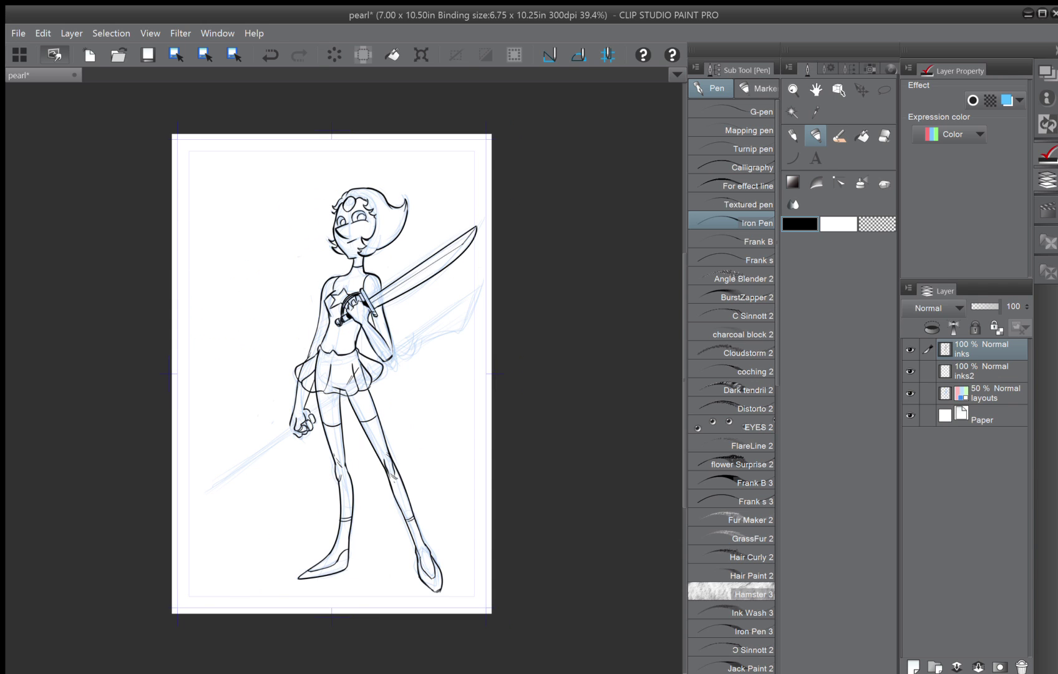
{"action": "key", "text": "h"}
{"action": "key", "text": "h"}
{"action": "left_click", "coordinate": [906, 388]}
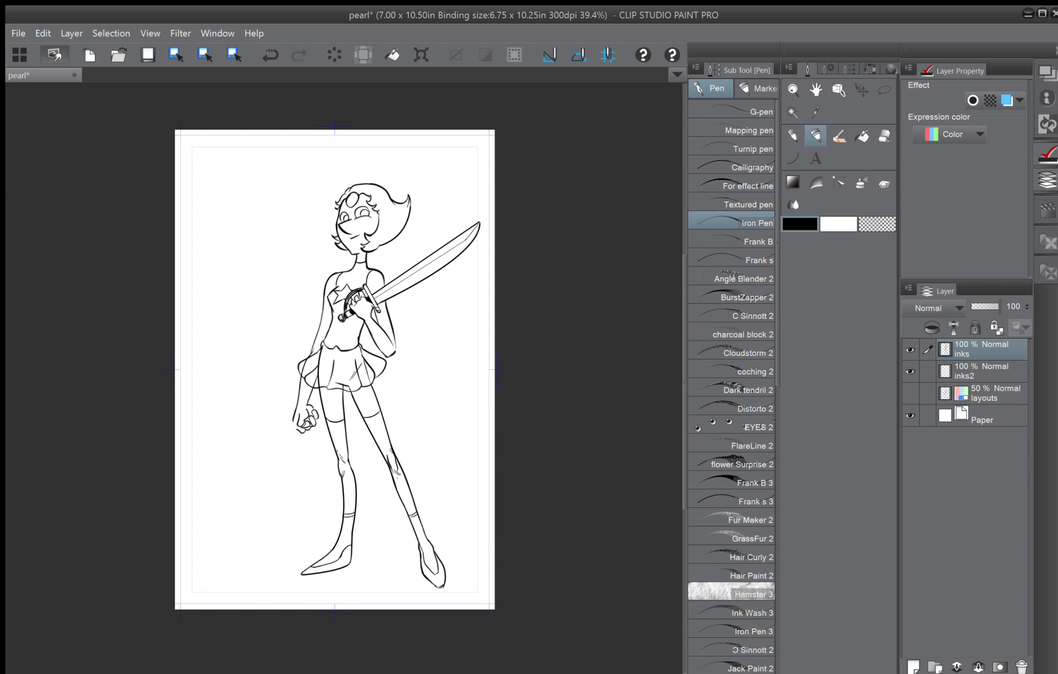
Undo the last stroke and erase stray ink along the far shoe's outer edge and around the near leg's ankle band with the Hard eraser.
{"action": "scroll", "coordinate": [373, 399], "scroll_direction": "up", "scroll_amount": 2}
{"action": "left_click_drag", "start_coordinate": [375, 618], "coordinate": [350, 412]}
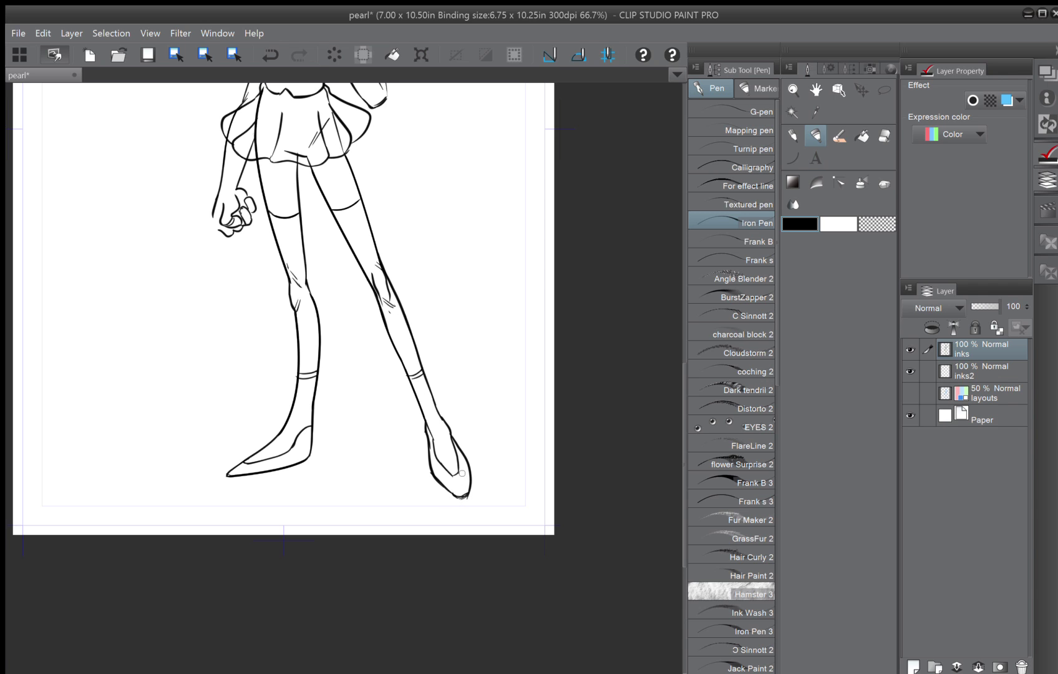
{"action": "left_click", "coordinate": [270, 55]}
{"action": "key", "text": "e"}
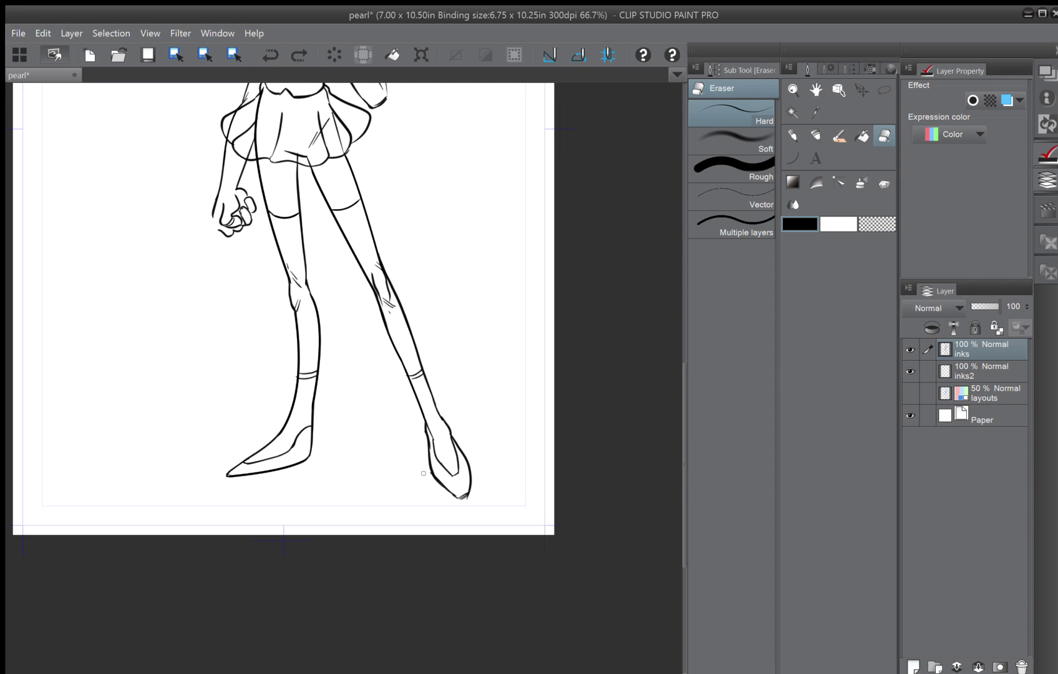
{"action": "left_click_drag", "start_coordinate": [423, 459], "coordinate": [430, 475]}
{"action": "left_click_drag", "start_coordinate": [296, 380], "coordinate": [334, 450]}
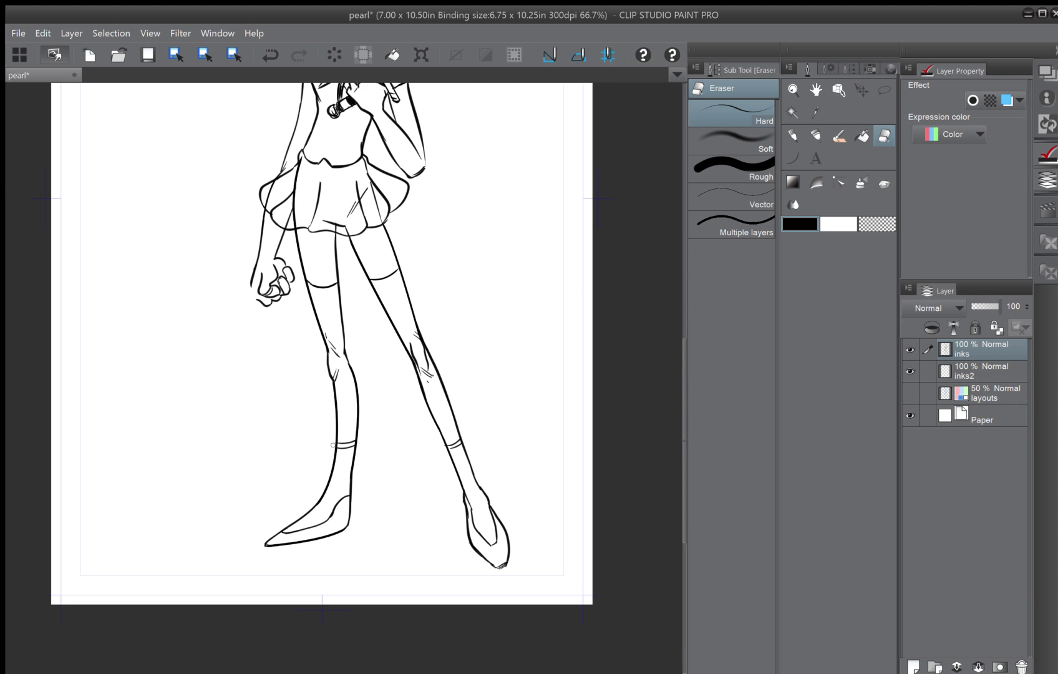
{"action": "left_click_drag", "start_coordinate": [330, 434], "coordinate": [360, 525]}
Show the layouts layer again and make inks2 the active layer.
{"action": "scroll", "coordinate": [214, 419], "scroll_direction": "down", "scroll_amount": 1}
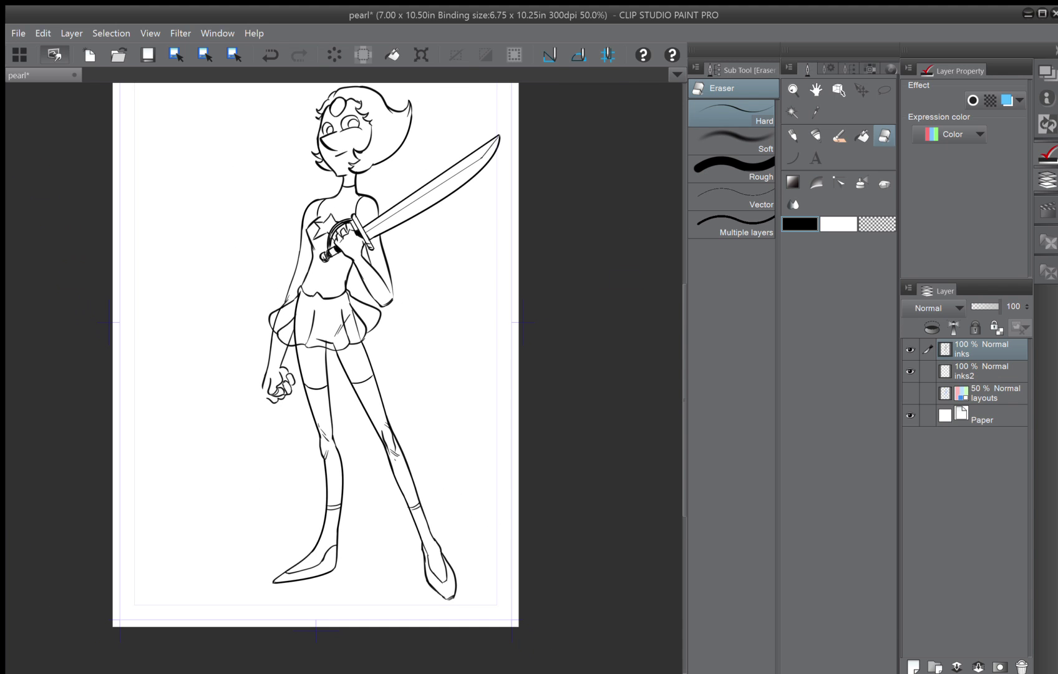
{"action": "left_click", "coordinate": [909, 392]}
{"action": "left_click", "coordinate": [976, 368]}
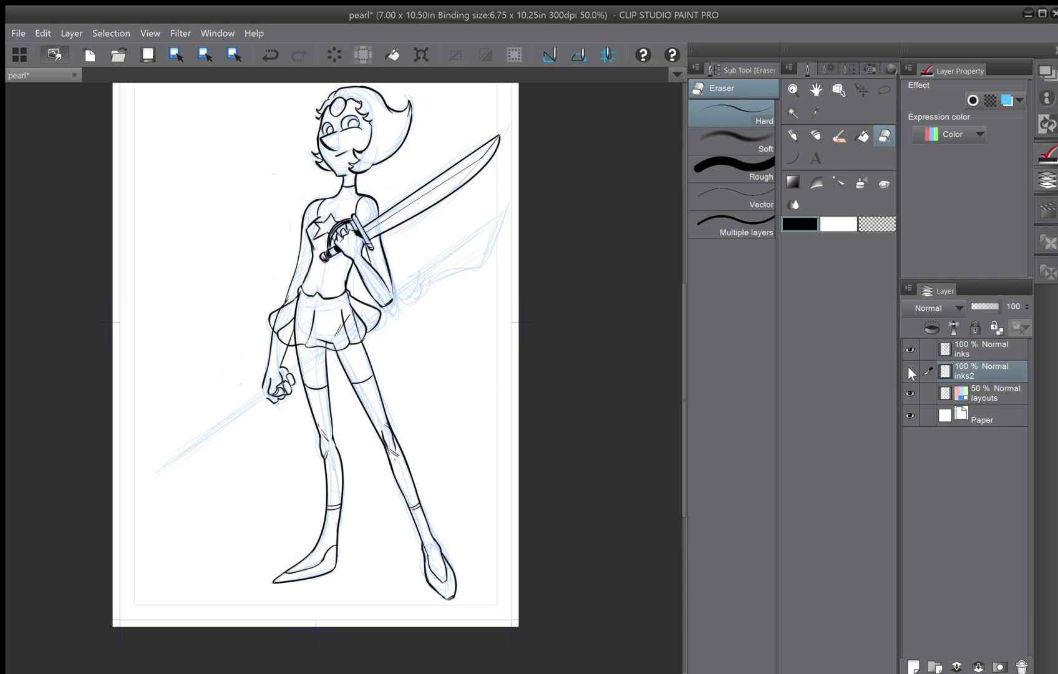
Draw two nearly parallel straight lines along the sketched polearm's shaft with the Straight line tool, extending the upper one to the blade tip.
{"action": "left_click", "coordinate": [792, 158]}
{"action": "left_click", "coordinate": [717, 151]}
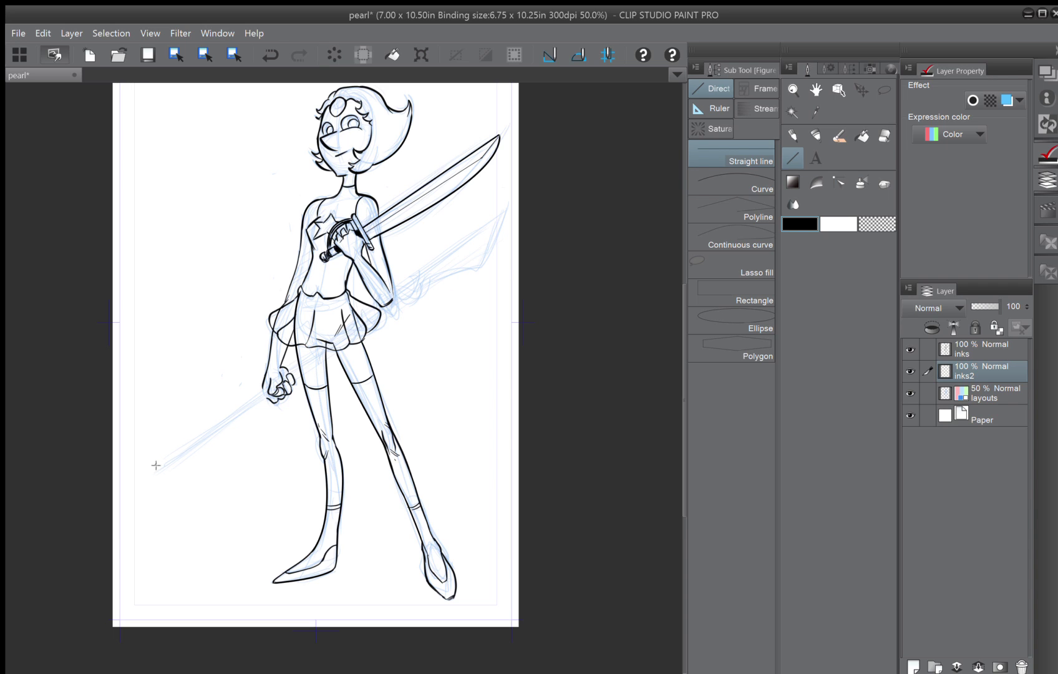
{"action": "mouse_move", "coordinate": [156, 465]}
{"action": "left_mouse_down"}
{"action": "mouse_move", "coordinate": [484, 250]}
{"action": "mouse_move", "coordinate": [506, 212]}
{"action": "left_mouse_up"}
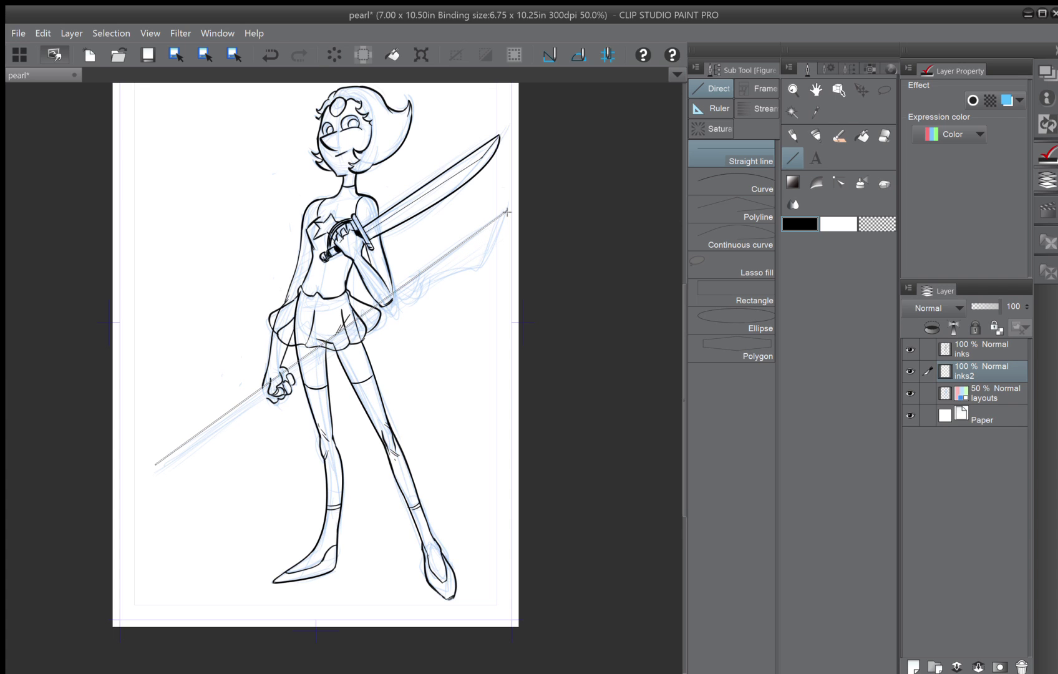
{"action": "left_click_drag", "start_coordinate": [506, 212], "coordinate": [507, 213]}
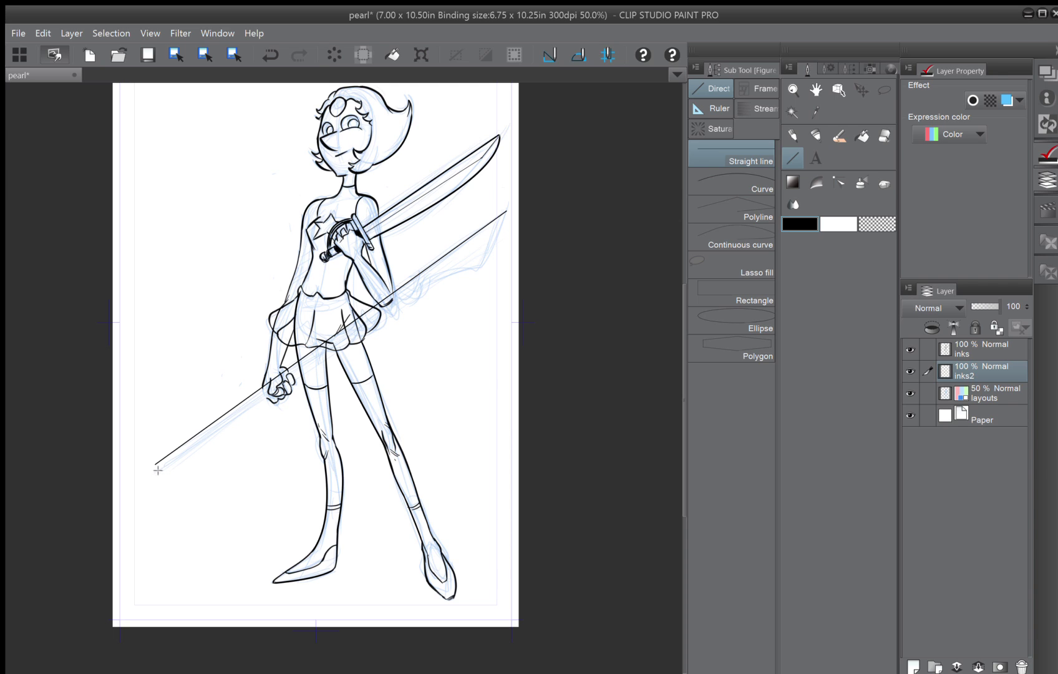
{"action": "left_click_drag", "start_coordinate": [158, 470], "coordinate": [418, 288]}
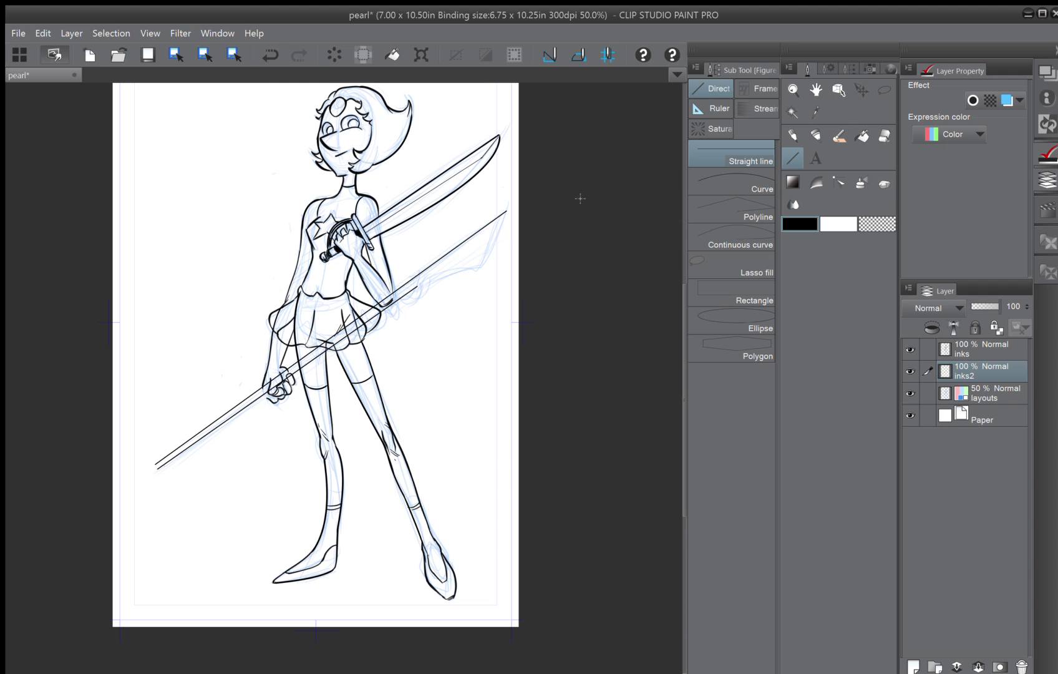
Close off the butt end of the polearm's shaft on inks2 with a small rounded cap using the Iron Pen.
{"action": "left_click", "coordinate": [816, 135]}
{"action": "scroll", "coordinate": [184, 403], "scroll_direction": "up", "scroll_amount": 3}
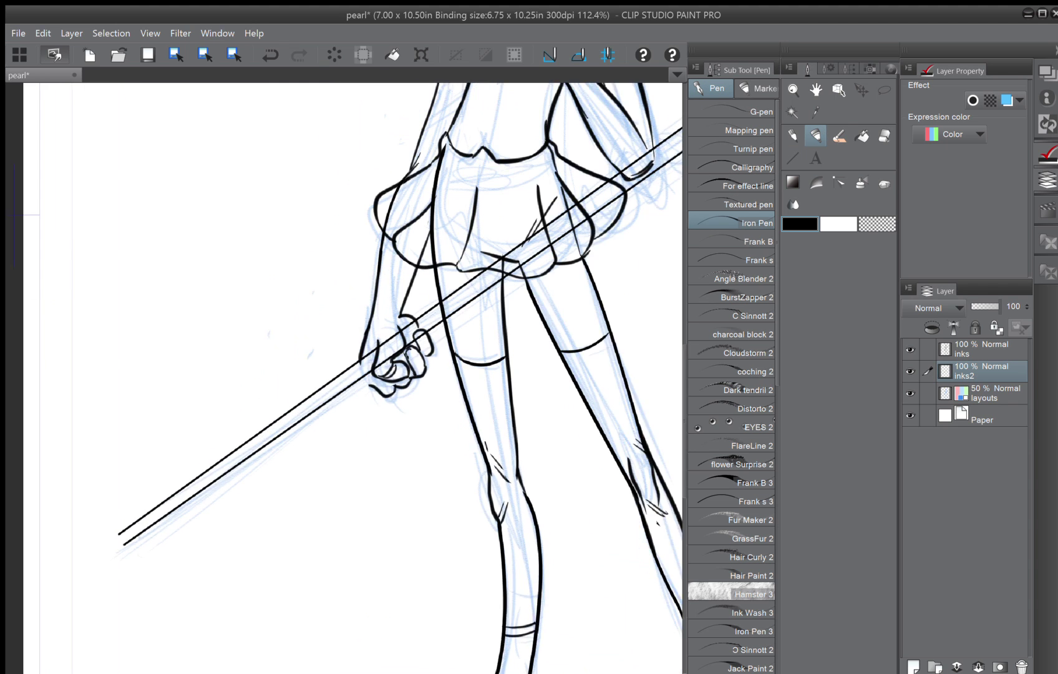
{"action": "scroll", "coordinate": [185, 403], "scroll_direction": "down", "scroll_amount": 2}
{"action": "left_click_drag", "start_coordinate": [185, 402], "coordinate": [293, 352]}
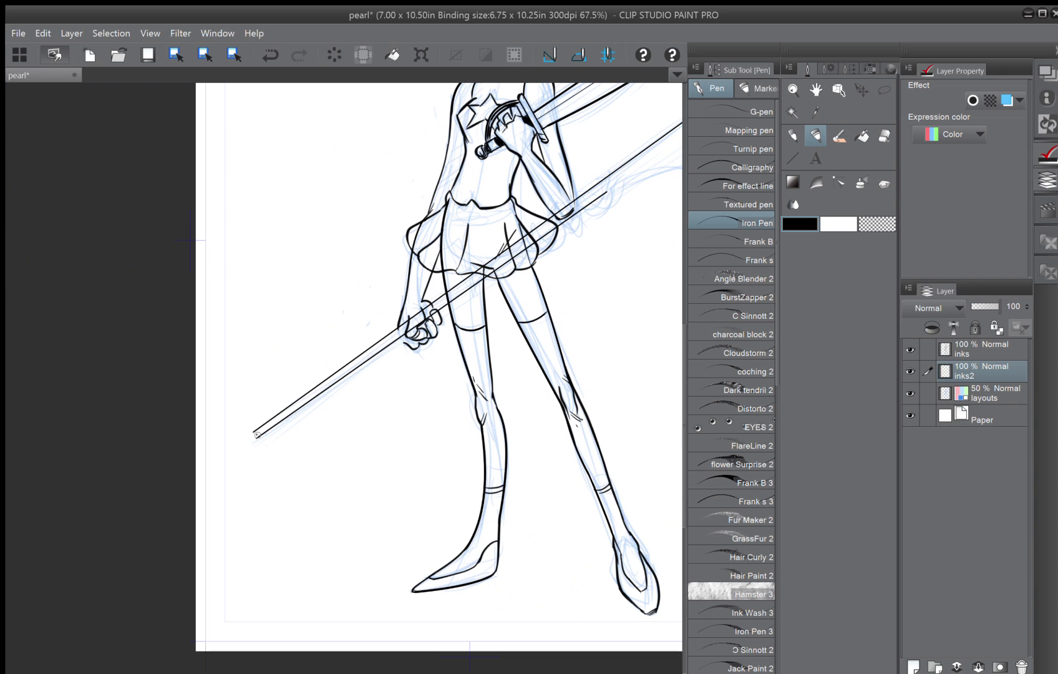
{"action": "left_click_drag", "start_coordinate": [253, 433], "coordinate": [258, 436]}
Retrace the shaft's upper edge from the blade tip down to the butt end with the Straight line tool.
{"action": "left_click", "coordinate": [793, 136]}
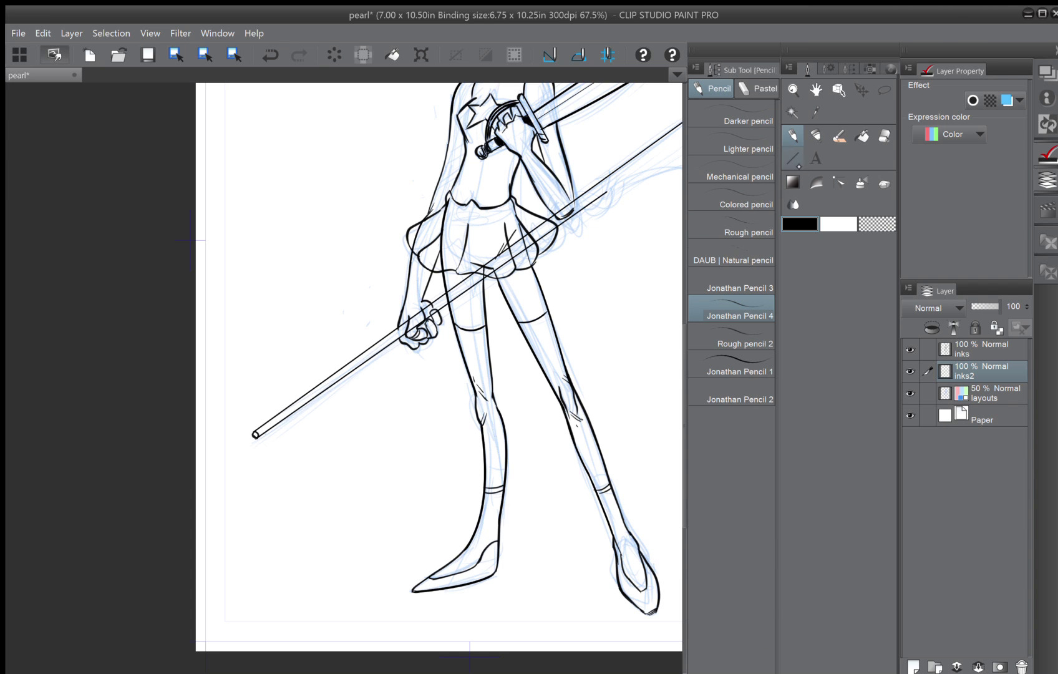
{"action": "key", "text": "u"}
{"action": "left_click_drag", "start_coordinate": [439, 367], "coordinate": [396, 385]}
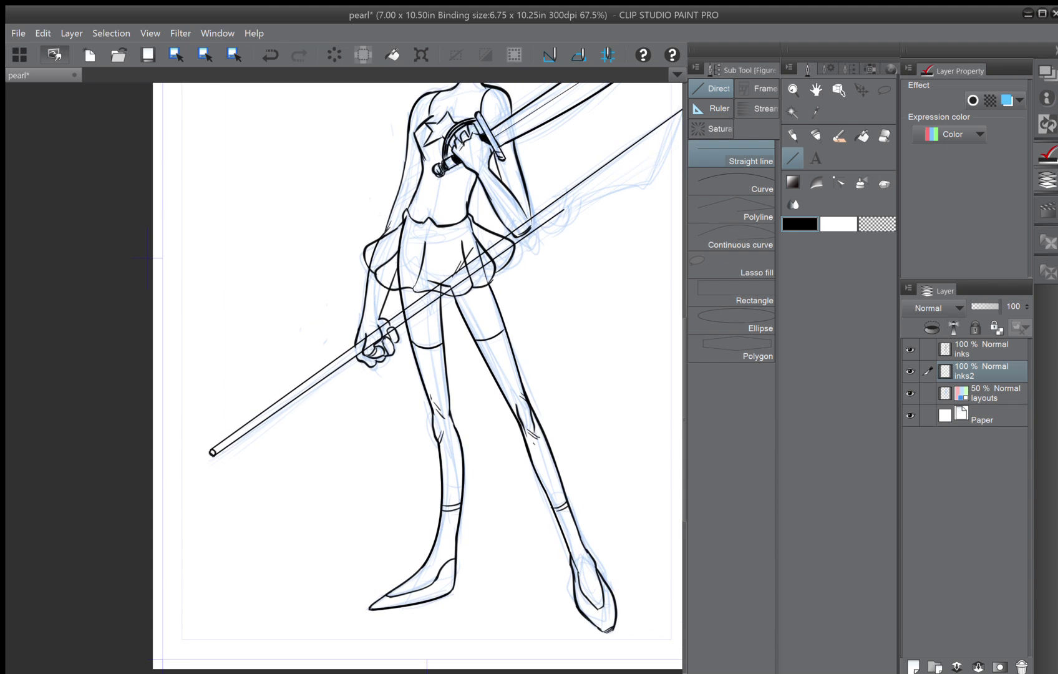
{"action": "scroll", "coordinate": [418, 375], "scroll_direction": "down", "scroll_amount": 3}
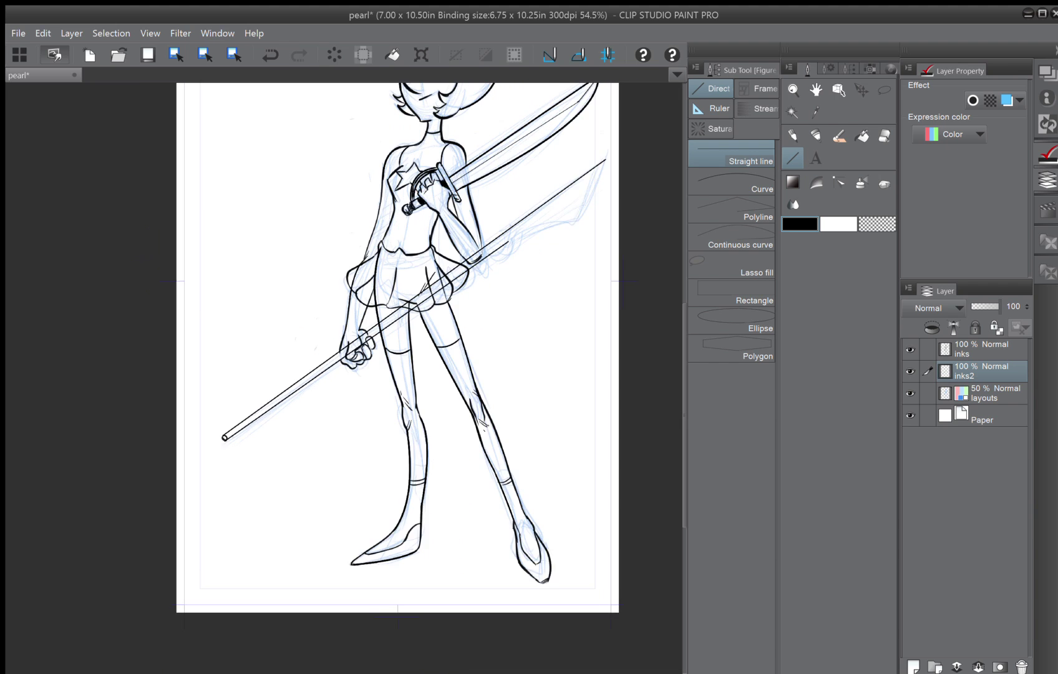
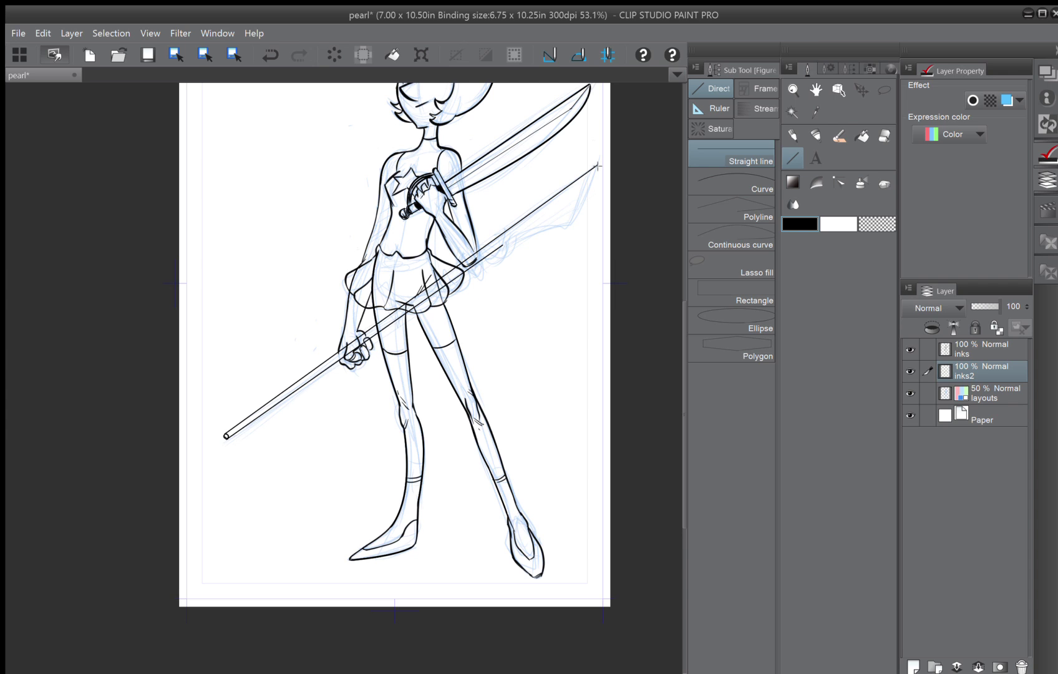
{"action": "left_click_drag", "start_coordinate": [598, 165], "coordinate": [225, 435]}
{"action": "left_click_drag", "start_coordinate": [225, 434], "coordinate": [225, 435]}
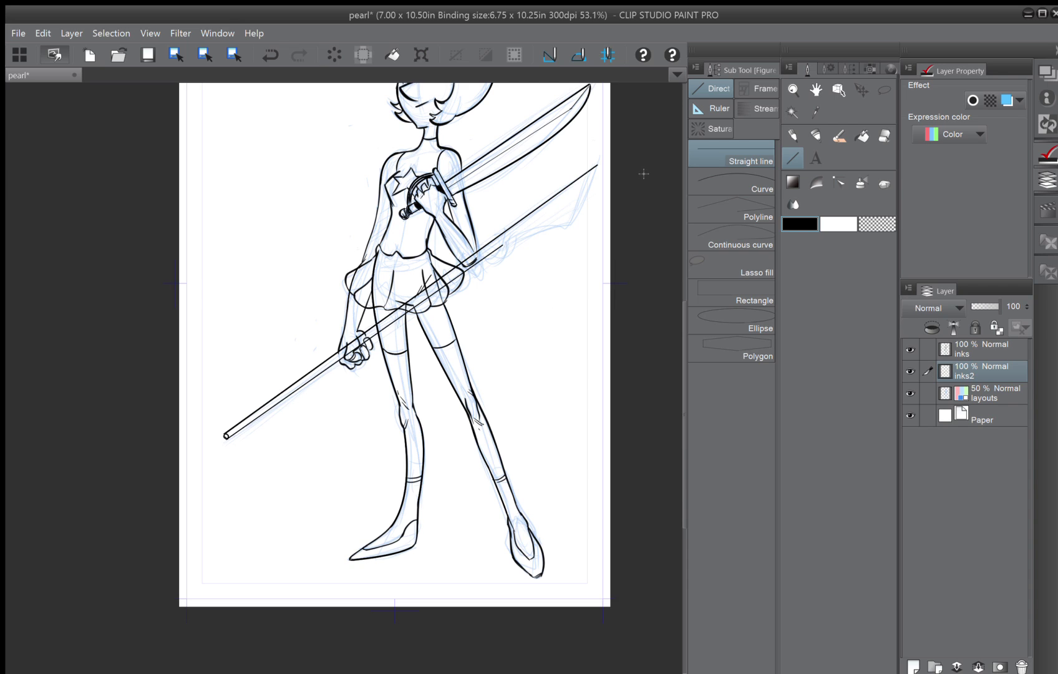
Darken the shaft's end cap and add small band marks beside it with the Iron Pen.
{"action": "left_click", "coordinate": [816, 136]}
{"action": "left_click_drag", "start_coordinate": [226, 434], "coordinate": [227, 437]}
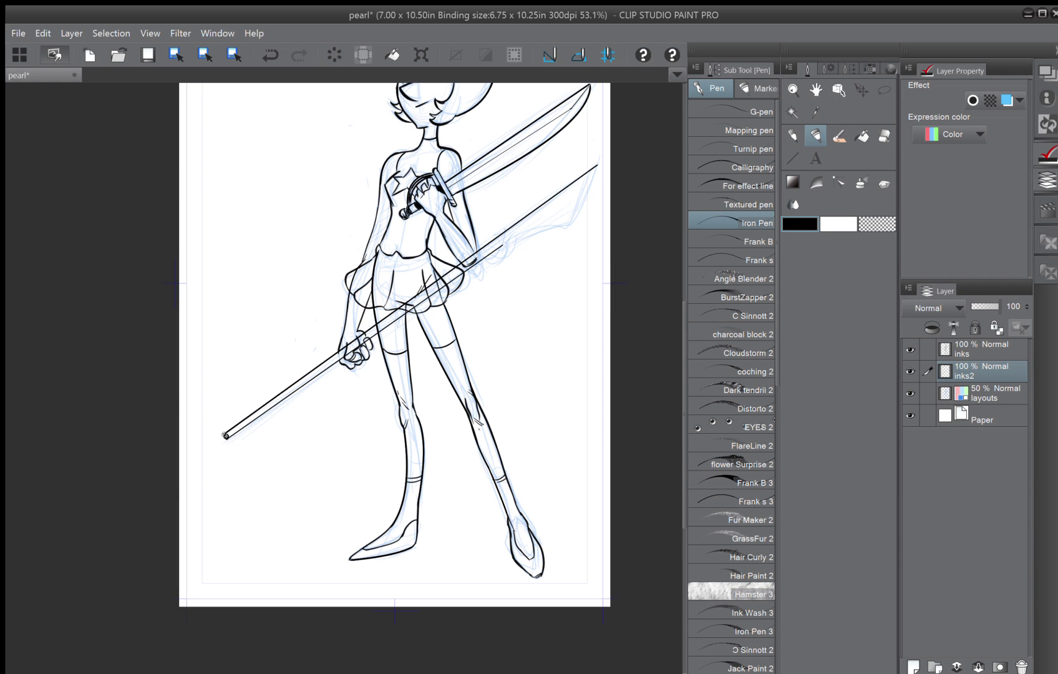
{"action": "left_click_drag", "start_coordinate": [227, 438], "coordinate": [232, 429]}
Draw the polearm blade with the Curve tool: one curve from the tip to the lower corner and another from that corner to the shaft.
{"action": "left_click_drag", "start_coordinate": [412, 248], "coordinate": [360, 322]}
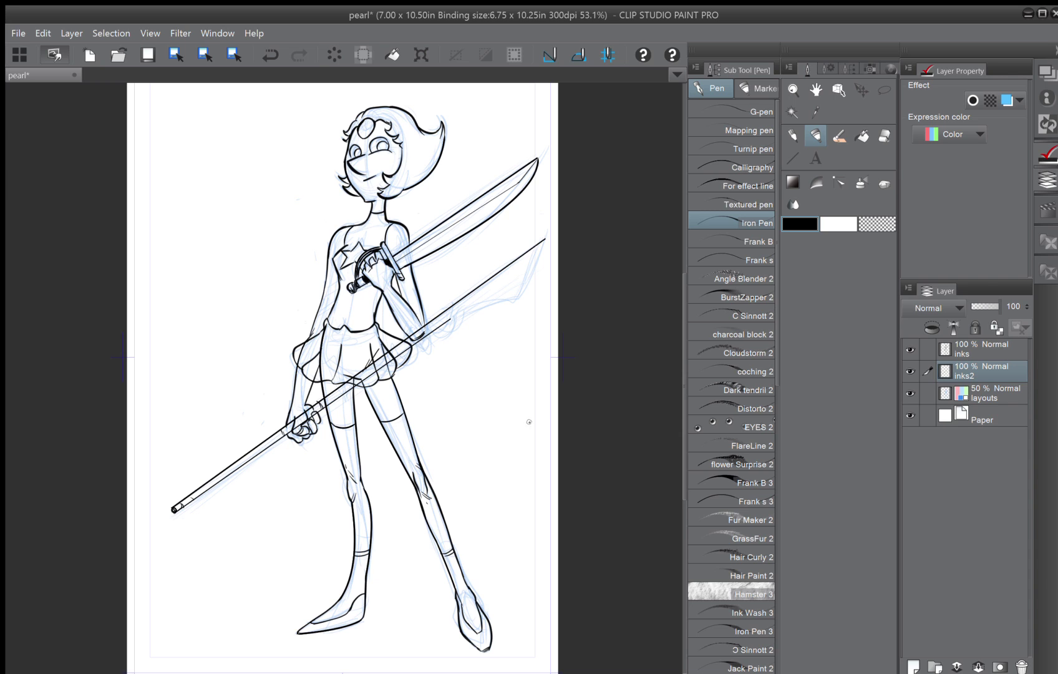
{"action": "left_click", "coordinate": [789, 148]}
{"action": "left_click", "coordinate": [720, 177]}
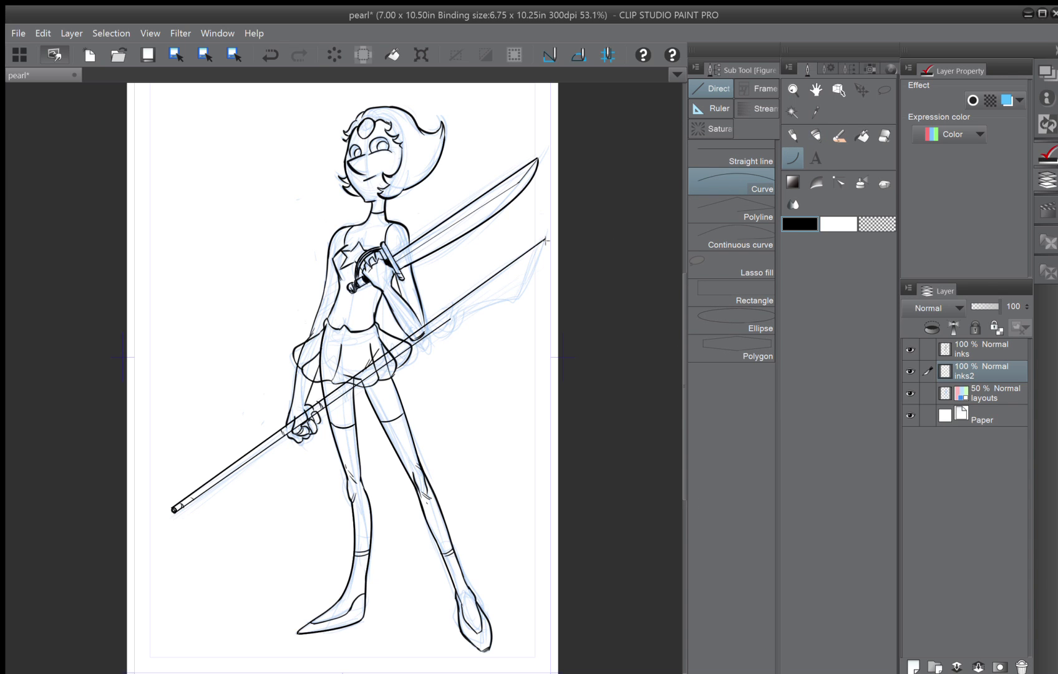
{"action": "left_click_drag", "start_coordinate": [546, 239], "coordinate": [514, 302]}
{"action": "left_click", "coordinate": [545, 258]}
{"action": "left_click_drag", "start_coordinate": [514, 303], "coordinate": [451, 318]}
{"action": "left_click", "coordinate": [498, 292]}
Ink the curled hook around the shaft at the blade's base and its continuation behind the bent arm with the Iron Pen, undoing a misplaced stroke.
{"action": "key", "text": "ctrl+plus"}
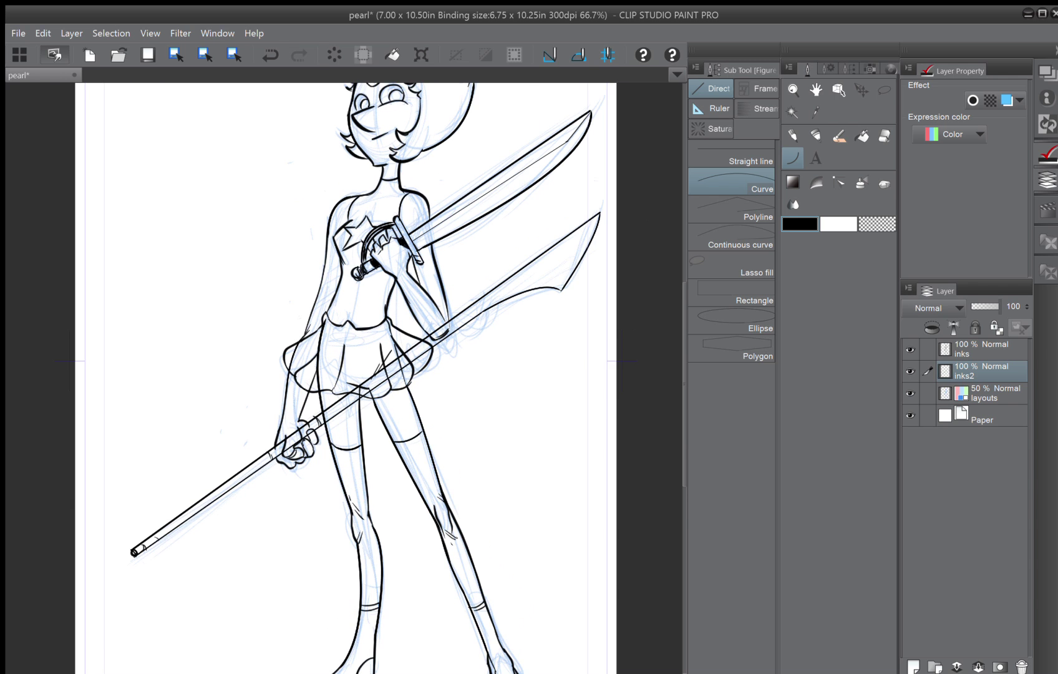
{"action": "left_click_drag", "start_coordinate": [380, 378], "coordinate": [344, 347]}
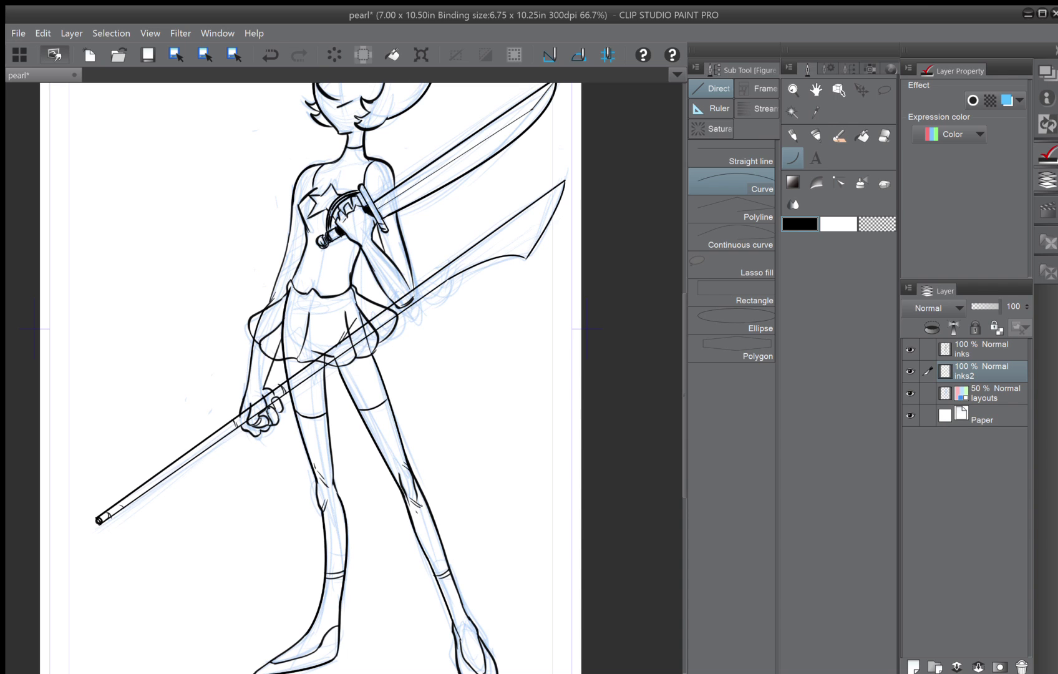
{"action": "key", "text": "p"}
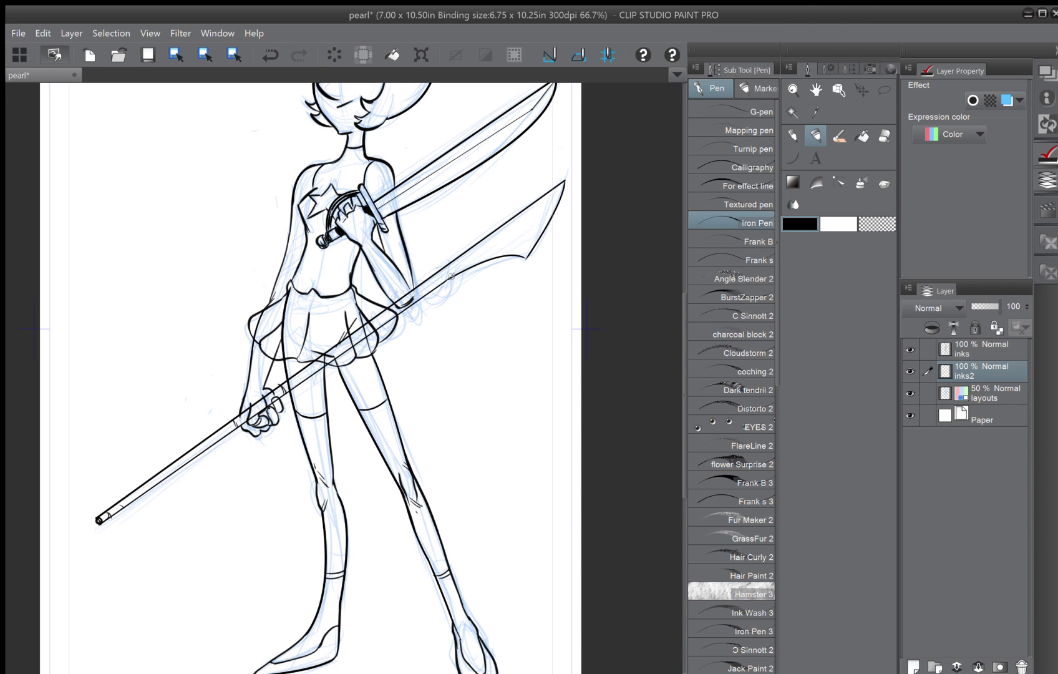
{"action": "mouse_move", "coordinate": [451, 276]}
{"action": "left_mouse_down"}
{"action": "mouse_move", "coordinate": [436, 305]}
{"action": "mouse_move", "coordinate": [417, 293]}
{"action": "left_mouse_up"}
{"action": "left_click_drag", "start_coordinate": [455, 256], "coordinate": [436, 290]}
{"action": "left_click", "coordinate": [272, 55]}
{"action": "key", "text": "e"}
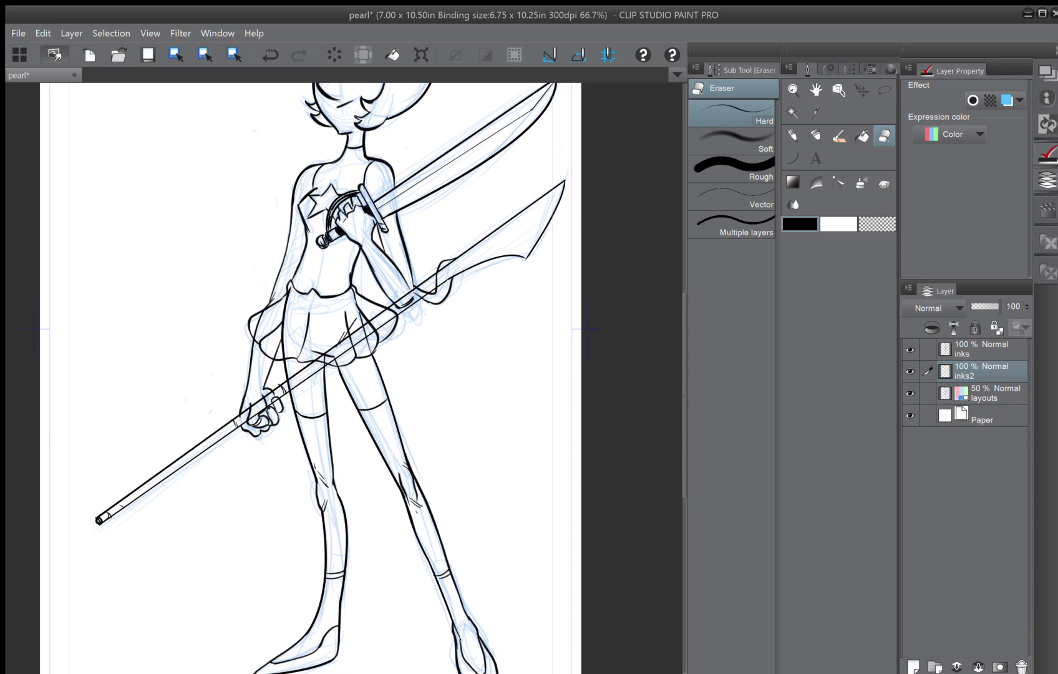
{"action": "key", "text": "p"}
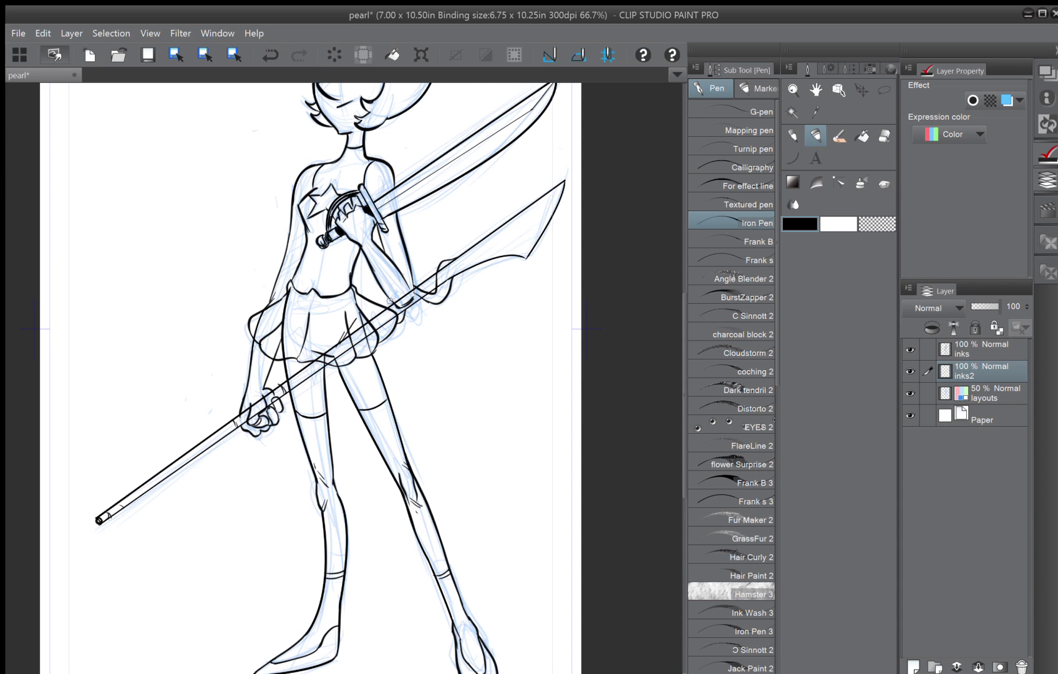
{"action": "left_click_drag", "start_coordinate": [389, 299], "coordinate": [394, 313]}
Hide the layouts layer and check the polearm against the figure's inks.
{"action": "left_click", "coordinate": [910, 393]}
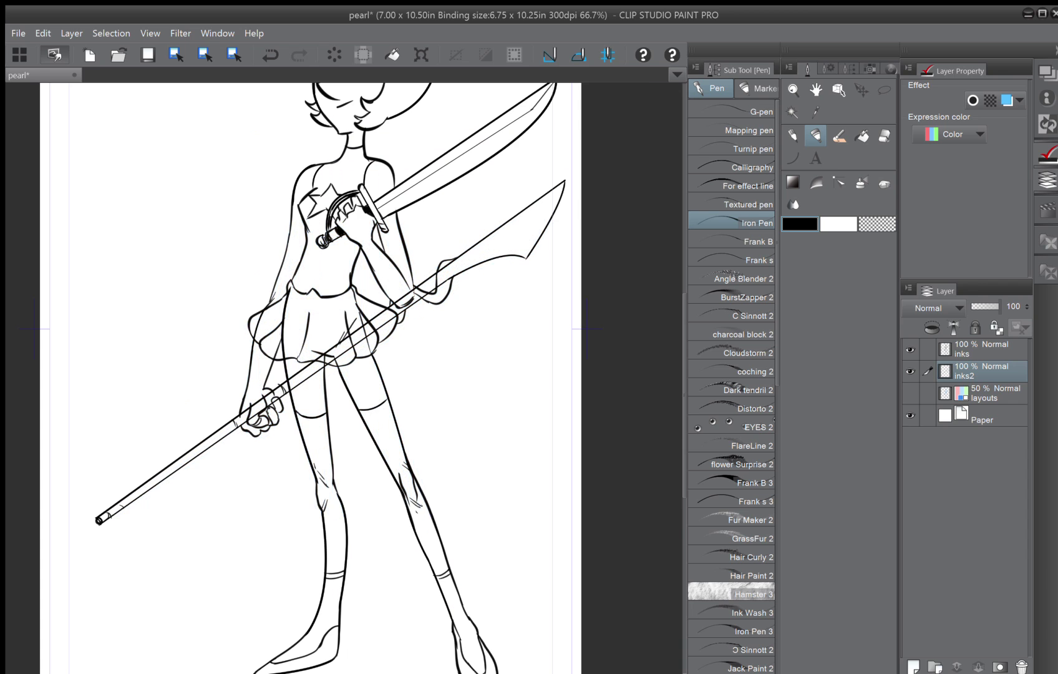
{"action": "scroll", "coordinate": [236, 363], "scroll_direction": "up", "scroll_amount": 1}
{"action": "scroll", "coordinate": [250, 374], "scroll_direction": "up", "scroll_amount": 2}
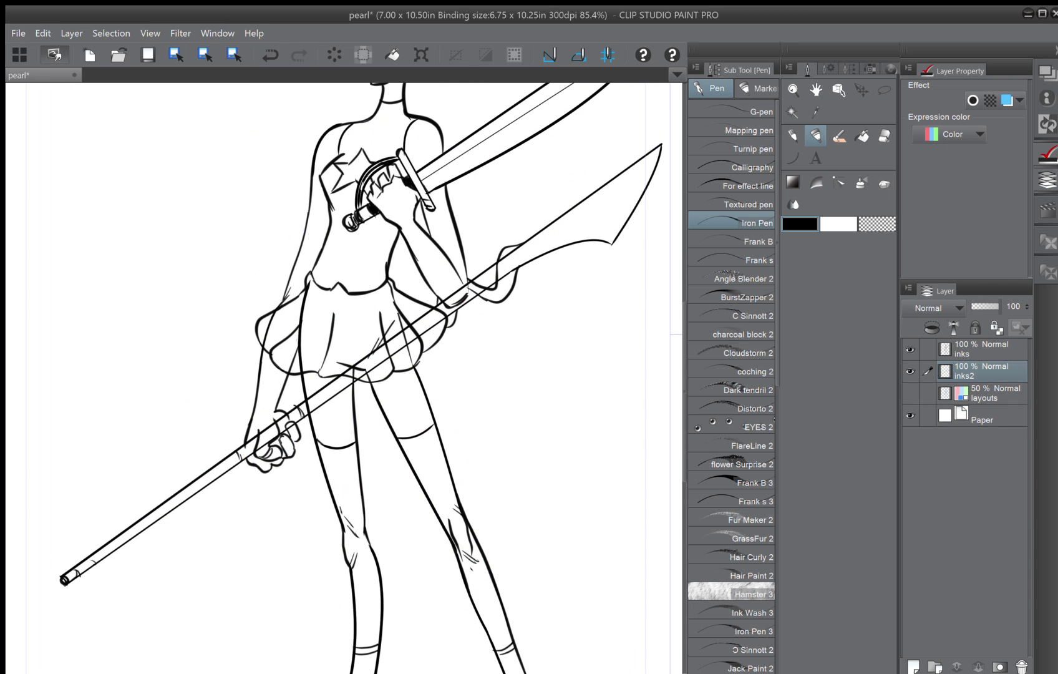
{"action": "scroll", "coordinate": [298, 412], "scroll_direction": "down", "scroll_amount": 3}
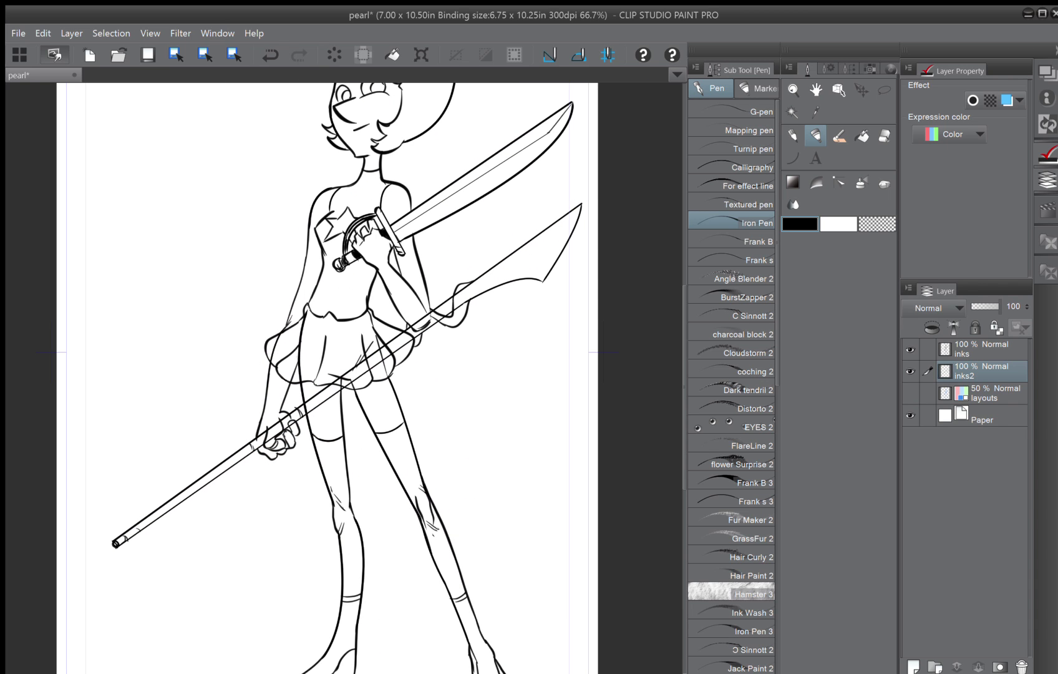
Erase the shaft lines crossing the gripping hand, thigh and skirt with the Hard eraser, undoing and repeating the pass over the skirt.
{"action": "key", "text": "e"}
{"action": "scroll", "coordinate": [115, 542], "scroll_direction": "up", "scroll_amount": 2}
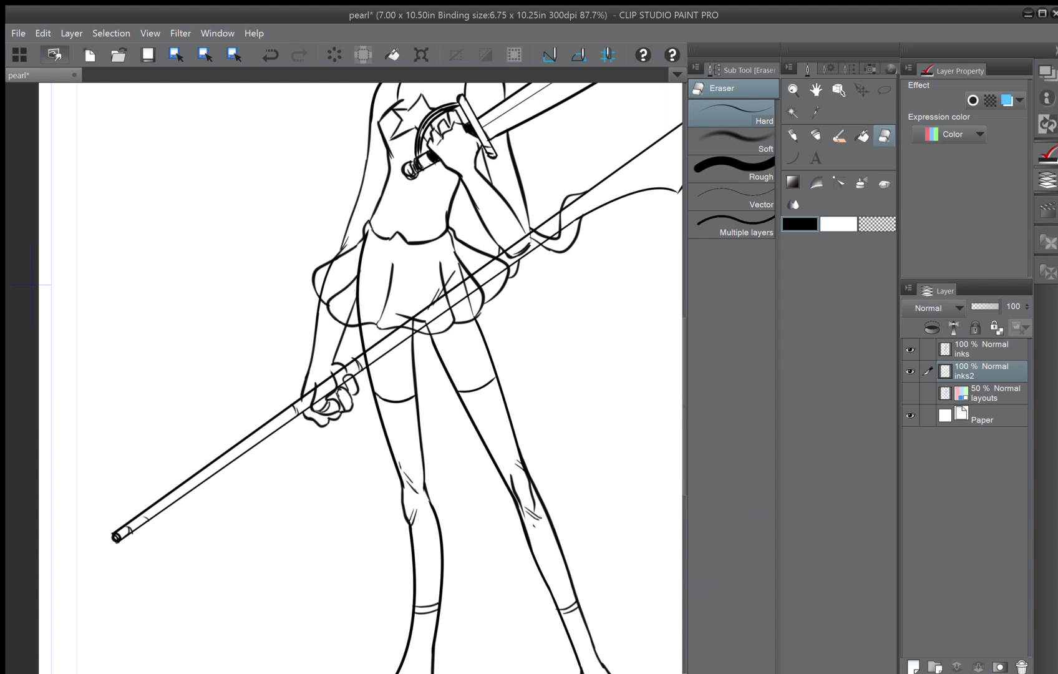
{"action": "mouse_move", "coordinate": [324, 379]}
{"action": "left_mouse_down"}
{"action": "mouse_move", "coordinate": [335, 379]}
{"action": "mouse_move", "coordinate": [317, 398]}
{"action": "mouse_move", "coordinate": [349, 377]}
{"action": "left_mouse_up"}
{"action": "left_click", "coordinate": [324, 384]}
{"action": "mouse_move", "coordinate": [315, 366]}
{"action": "left_mouse_down"}
{"action": "mouse_move", "coordinate": [345, 370]}
{"action": "mouse_move", "coordinate": [337, 360]}
{"action": "mouse_move", "coordinate": [343, 386]}
{"action": "mouse_move", "coordinate": [347, 360]}
{"action": "mouse_move", "coordinate": [362, 388]}
{"action": "mouse_move", "coordinate": [381, 334]}
{"action": "mouse_move", "coordinate": [373, 380]}
{"action": "mouse_move", "coordinate": [376, 337]}
{"action": "mouse_move", "coordinate": [380, 370]}
{"action": "mouse_move", "coordinate": [377, 327]}
{"action": "mouse_move", "coordinate": [378, 342]}
{"action": "mouse_move", "coordinate": [384, 332]}
{"action": "mouse_move", "coordinate": [405, 352]}
{"action": "mouse_move", "coordinate": [391, 329]}
{"action": "mouse_move", "coordinate": [430, 335]}
{"action": "mouse_move", "coordinate": [446, 309]}
{"action": "mouse_move", "coordinate": [424, 312]}
{"action": "mouse_move", "coordinate": [429, 289]}
{"action": "left_mouse_up"}
{"action": "left_click", "coordinate": [347, 384]}
{"action": "left_click", "coordinate": [344, 371]}
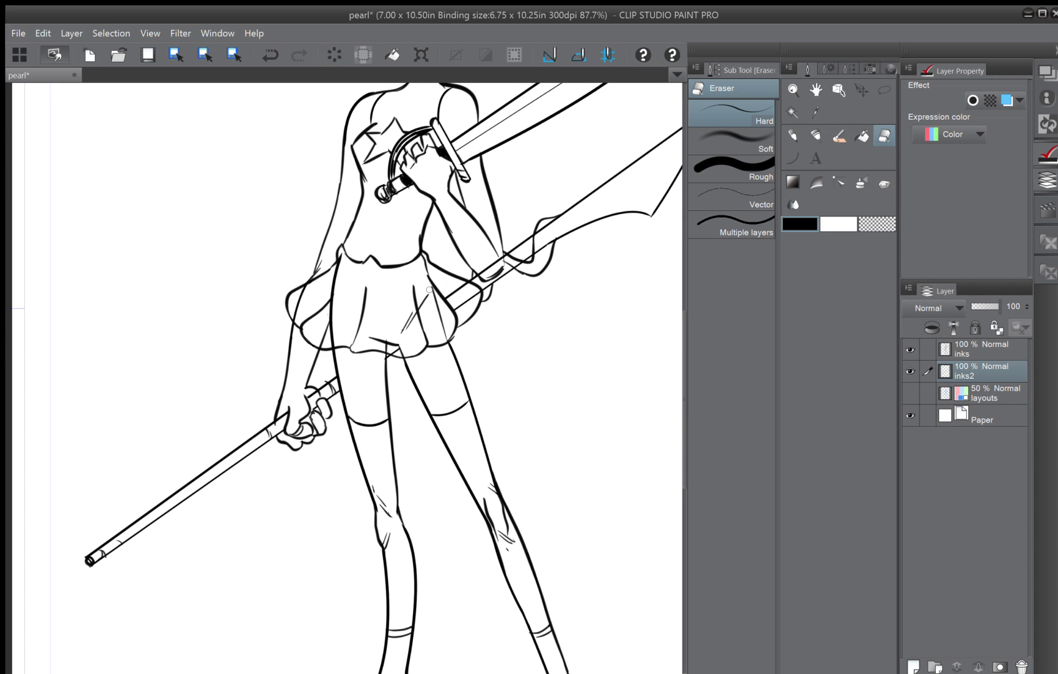
{"action": "key", "text": "ctrl+z"}
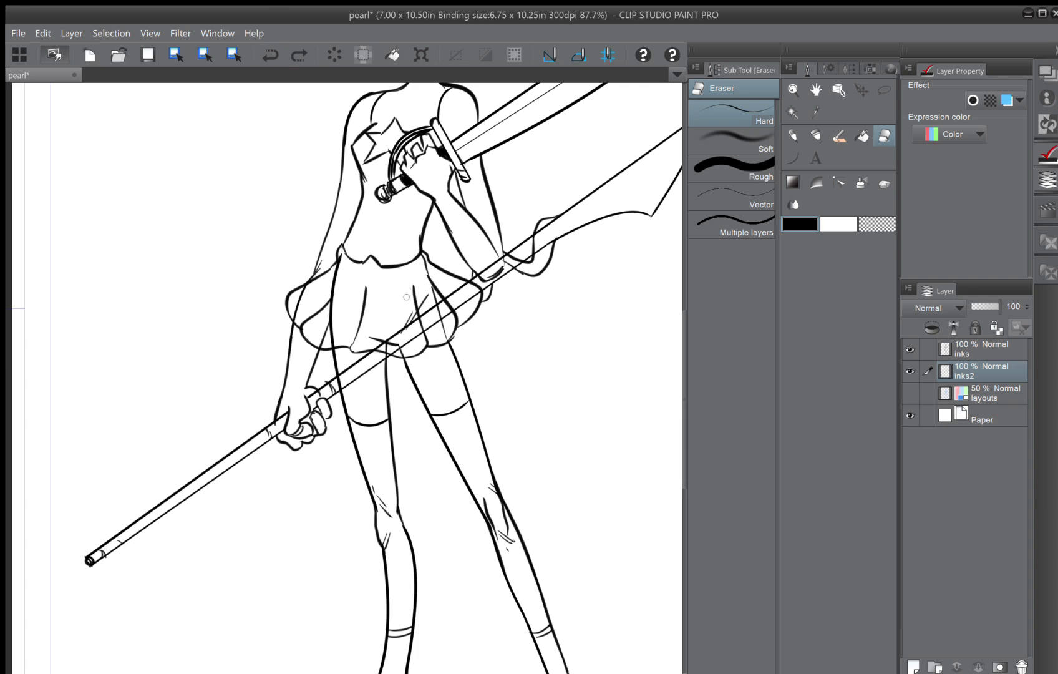
{"action": "mouse_move", "coordinate": [352, 364]}
{"action": "left_mouse_down"}
{"action": "mouse_move", "coordinate": [339, 371]}
{"action": "mouse_move", "coordinate": [344, 380]}
{"action": "mouse_move", "coordinate": [368, 373]}
{"action": "mouse_move", "coordinate": [374, 349]}
{"action": "mouse_move", "coordinate": [382, 358]}
{"action": "mouse_move", "coordinate": [370, 362]}
{"action": "mouse_move", "coordinate": [353, 335]}
{"action": "mouse_move", "coordinate": [398, 329]}
{"action": "mouse_move", "coordinate": [405, 347]}
{"action": "mouse_move", "coordinate": [395, 330]}
{"action": "mouse_move", "coordinate": [392, 340]}
{"action": "mouse_move", "coordinate": [378, 335]}
{"action": "mouse_move", "coordinate": [410, 335]}
{"action": "mouse_move", "coordinate": [409, 322]}
{"action": "mouse_move", "coordinate": [431, 343]}
{"action": "mouse_move", "coordinate": [429, 300]}
{"action": "left_mouse_up"}
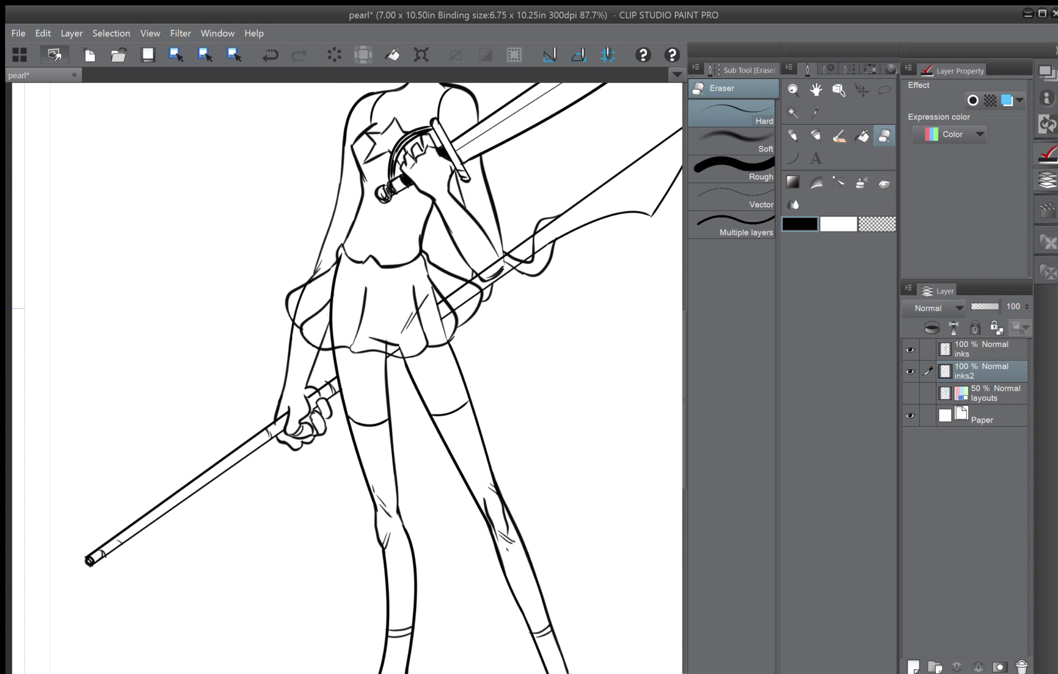
Refine the hook at the blade's base with a short curve and erase the shaft lines overlapping the bent forearm.
{"action": "left_click_drag", "start_coordinate": [387, 337], "coordinate": [297, 376]}
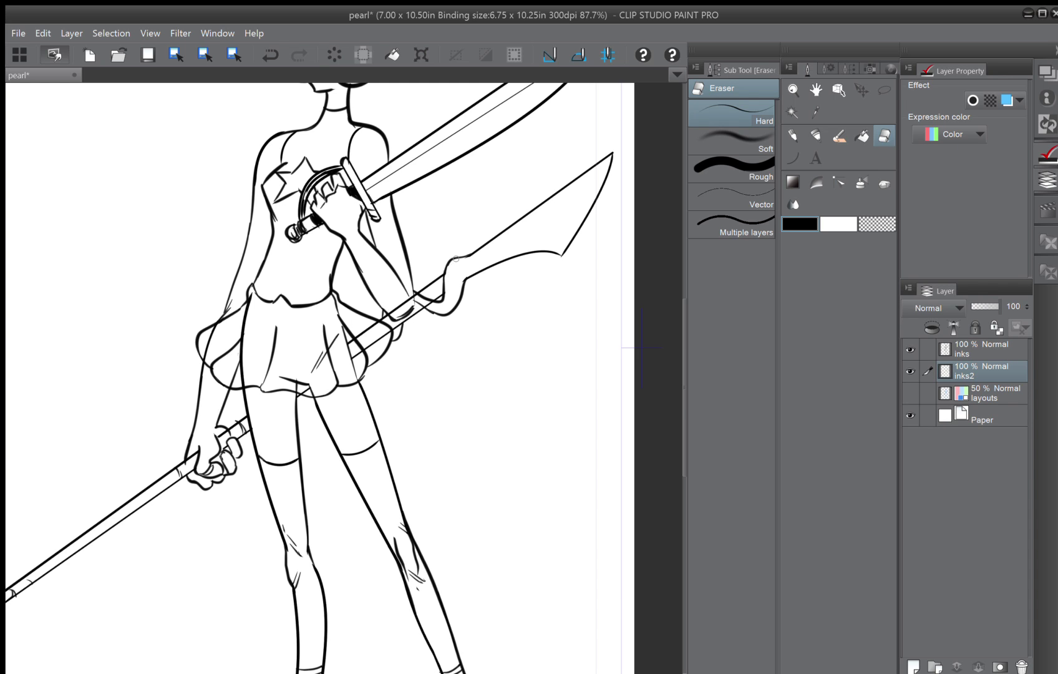
{"action": "key", "text": "u"}
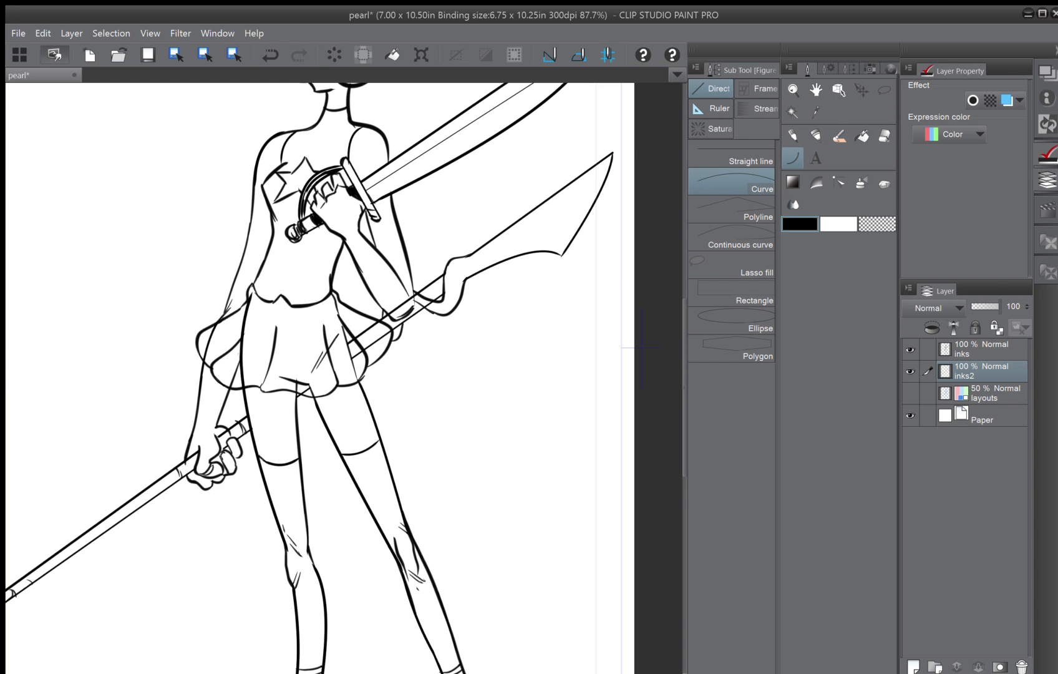
{"action": "left_click_drag", "start_coordinate": [451, 258], "coordinate": [444, 295]}
{"action": "left_click", "coordinate": [445, 272]}
{"action": "key", "text": "e"}
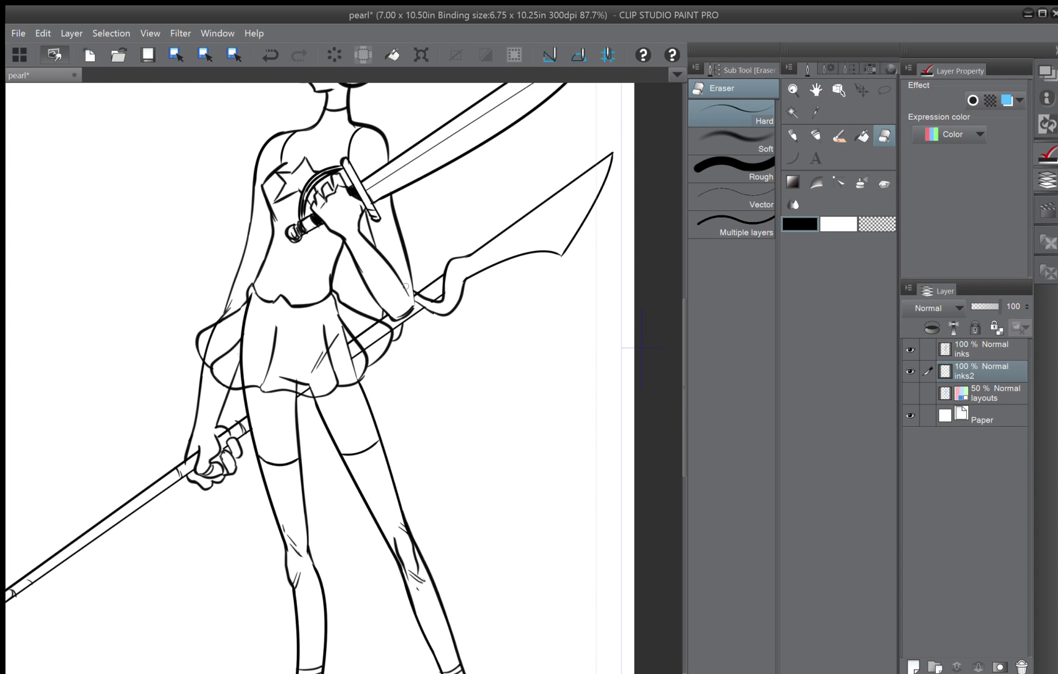
Ink a second curled hook around the shaft beside the skirt with the Iron Pen and clean up its overlaps with the Hard eraser.
{"action": "key", "text": "p"}
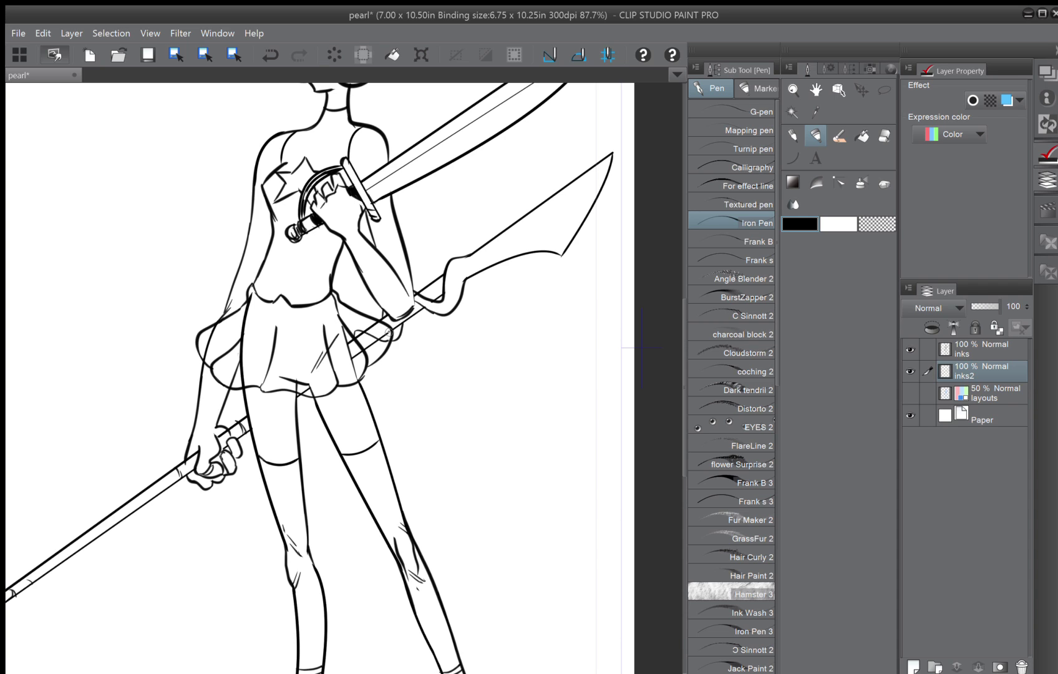
{"action": "mouse_move", "coordinate": [390, 331]}
{"action": "left_mouse_down"}
{"action": "mouse_move", "coordinate": [355, 323]}
{"action": "mouse_move", "coordinate": [352, 336]}
{"action": "left_mouse_up"}
{"action": "key", "text": "e"}
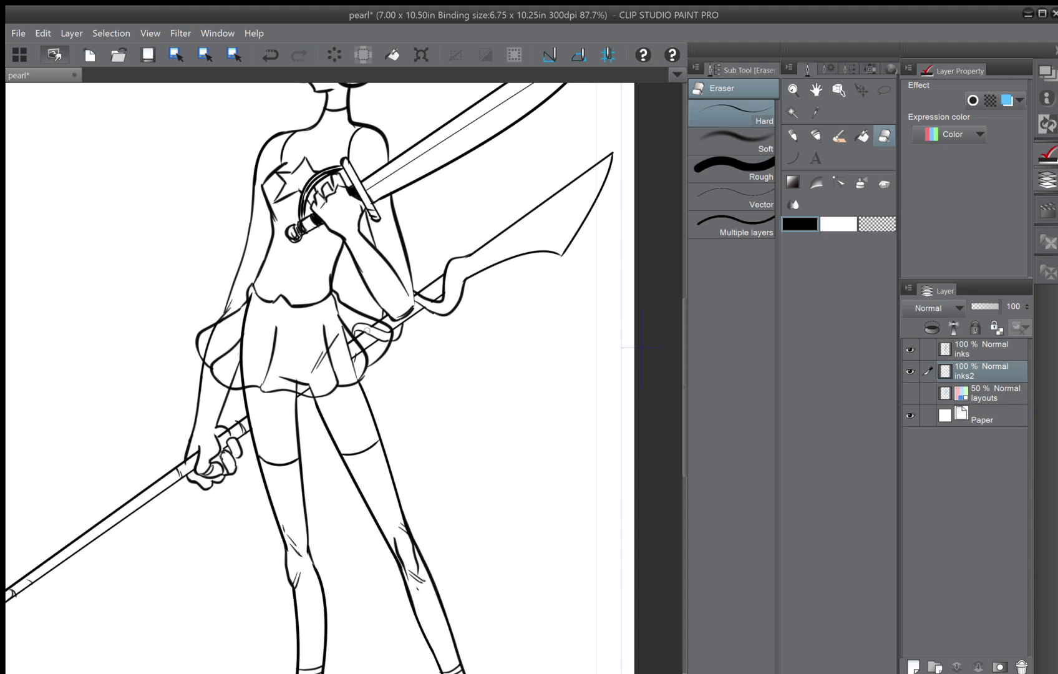
Inspect the whole figure and toggle the inks2 and inks layers off and on to compare their contents.
{"action": "scroll", "coordinate": [138, 401], "scroll_direction": "down", "scroll_amount": 4}
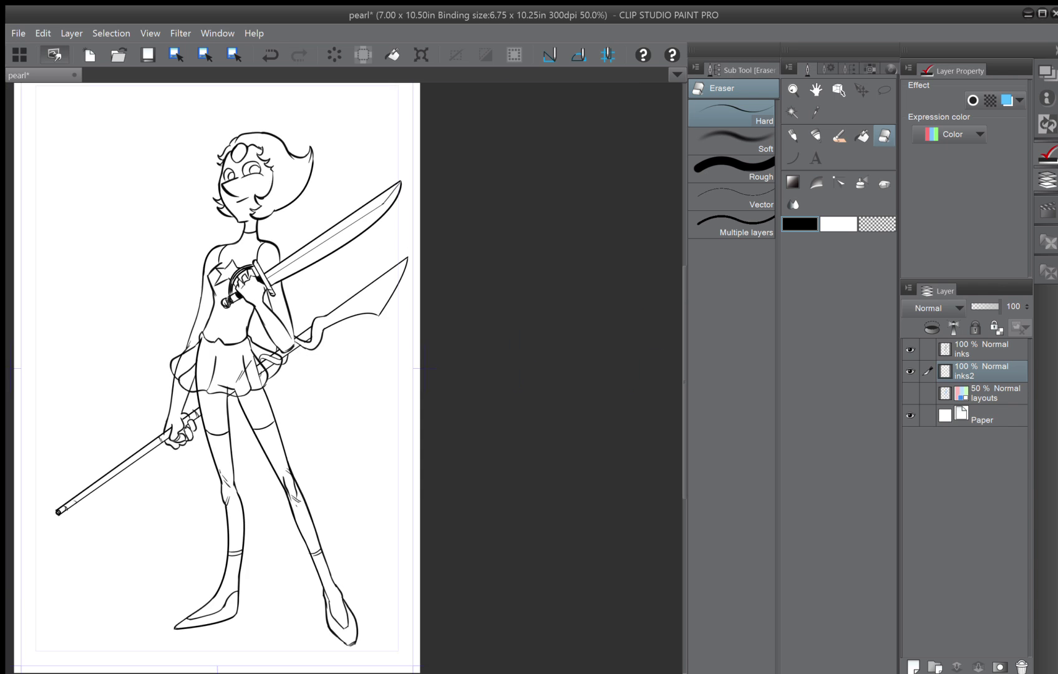
{"action": "left_click_drag", "start_coordinate": [139, 401], "coordinate": [279, 391]}
{"action": "scroll", "coordinate": [234, 390], "scroll_direction": "up", "scroll_amount": 1}
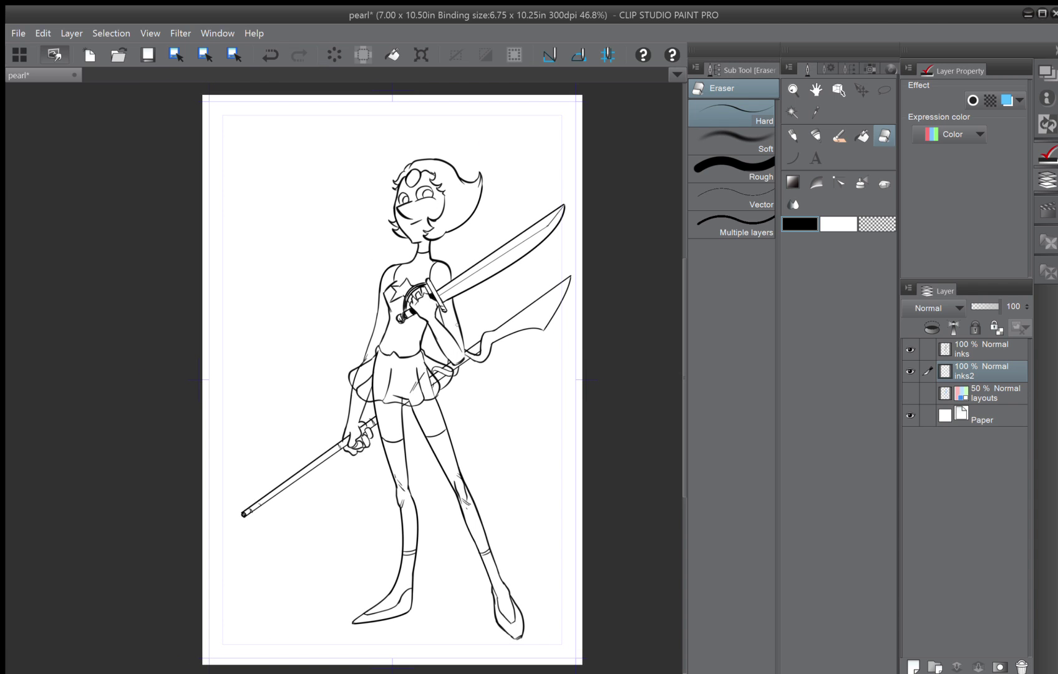
{"action": "left_click", "coordinate": [904, 367]}
{"action": "left_click", "coordinate": [904, 367]}
{"action": "left_click", "coordinate": [905, 343]}
{"action": "left_click", "coordinate": [905, 344]}
{"action": "scroll", "coordinate": [280, 364], "scroll_direction": "up", "scroll_amount": 3}
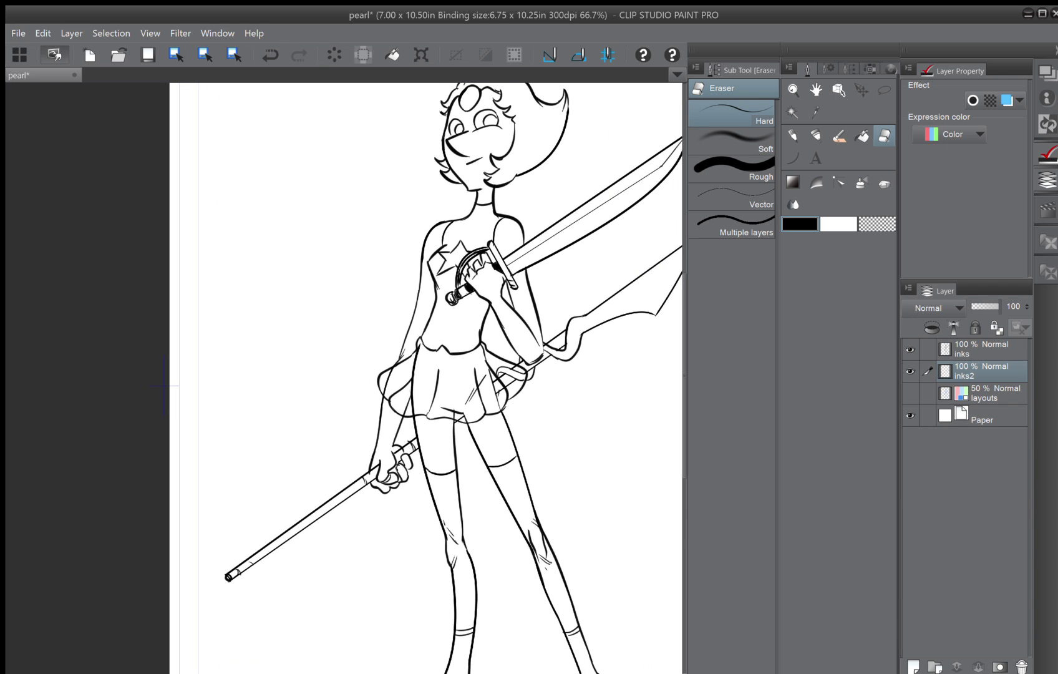
Make inks the active layer and rework the hanging arm's outer contour with heavier Iron Pen strokes, undoing the rejected ones.
{"action": "left_click_drag", "start_coordinate": [281, 364], "coordinate": [266, 390]}
{"action": "key", "text": "p"}
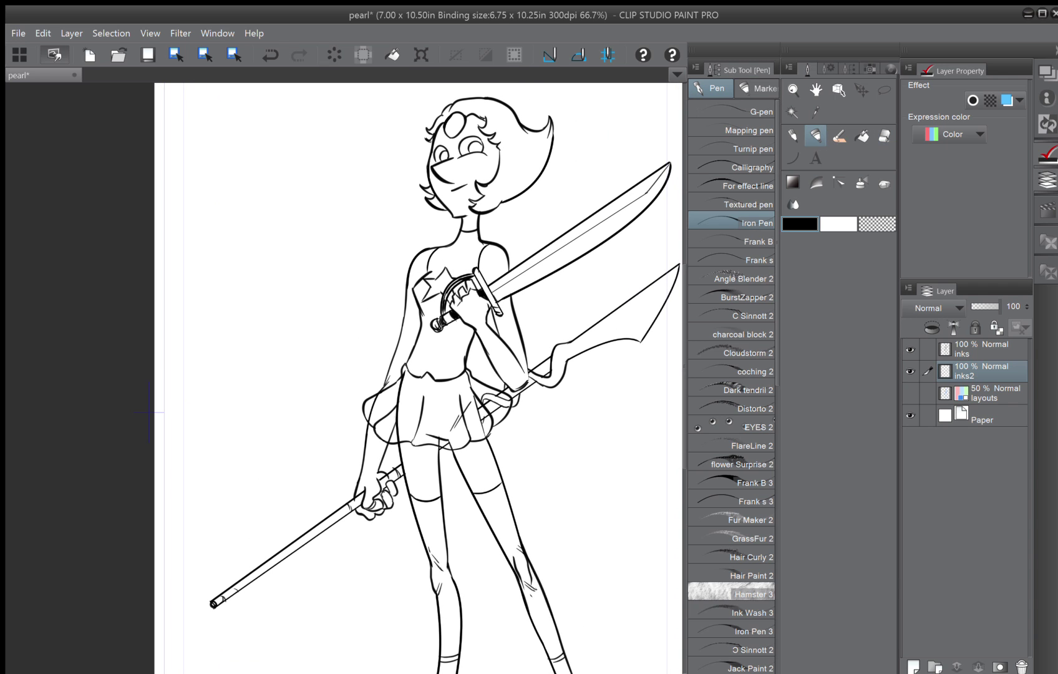
{"action": "key", "text": "alt+bracketright"}
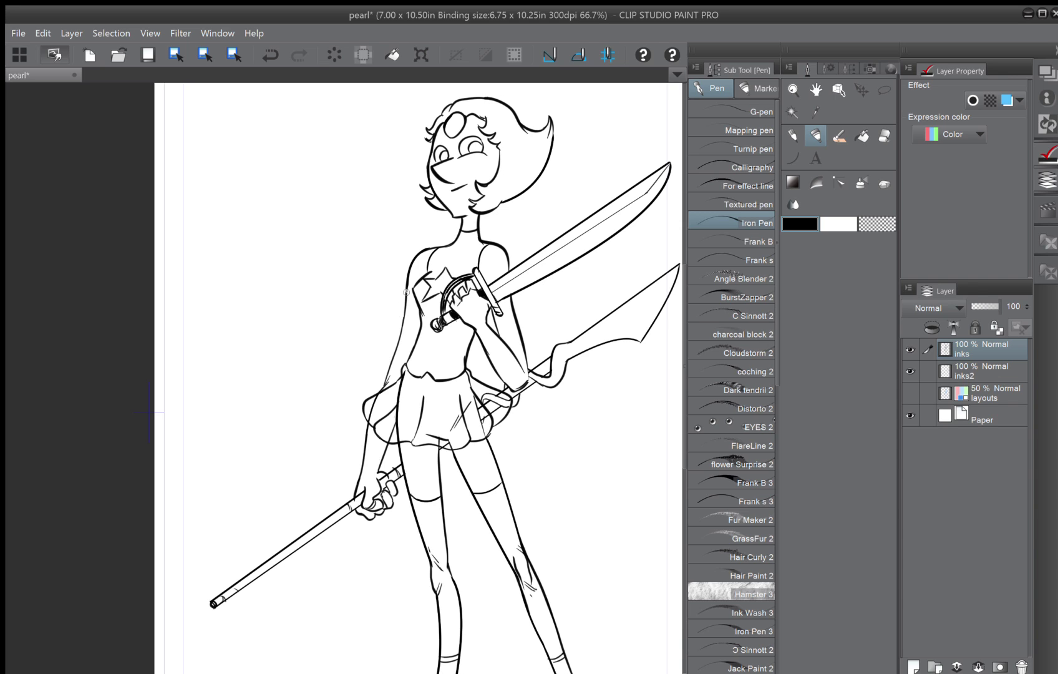
{"action": "key", "text": "ctrl+z"}
{"action": "left_click_drag", "start_coordinate": [407, 286], "coordinate": [395, 349]}
{"action": "key", "text": "ctrl+z"}
{"action": "left_click_drag", "start_coordinate": [405, 294], "coordinate": [360, 477]}
{"action": "key", "text": "ctrl+z"}
{"action": "left_click_drag", "start_coordinate": [377, 405], "coordinate": [364, 463]}
{"action": "left_click", "coordinate": [270, 57]}
Set the drawing color to white and trim the line work under the nose with the Curve tool.
{"action": "mouse_move", "coordinate": [365, 519]}
{"action": "left_mouse_down"}
{"action": "mouse_move", "coordinate": [322, 350]}
{"action": "mouse_move", "coordinate": [334, 292]}
{"action": "mouse_move", "coordinate": [350, 383]}
{"action": "mouse_move", "coordinate": [338, 489]}
{"action": "mouse_move", "coordinate": [294, 649]}
{"action": "left_mouse_up"}
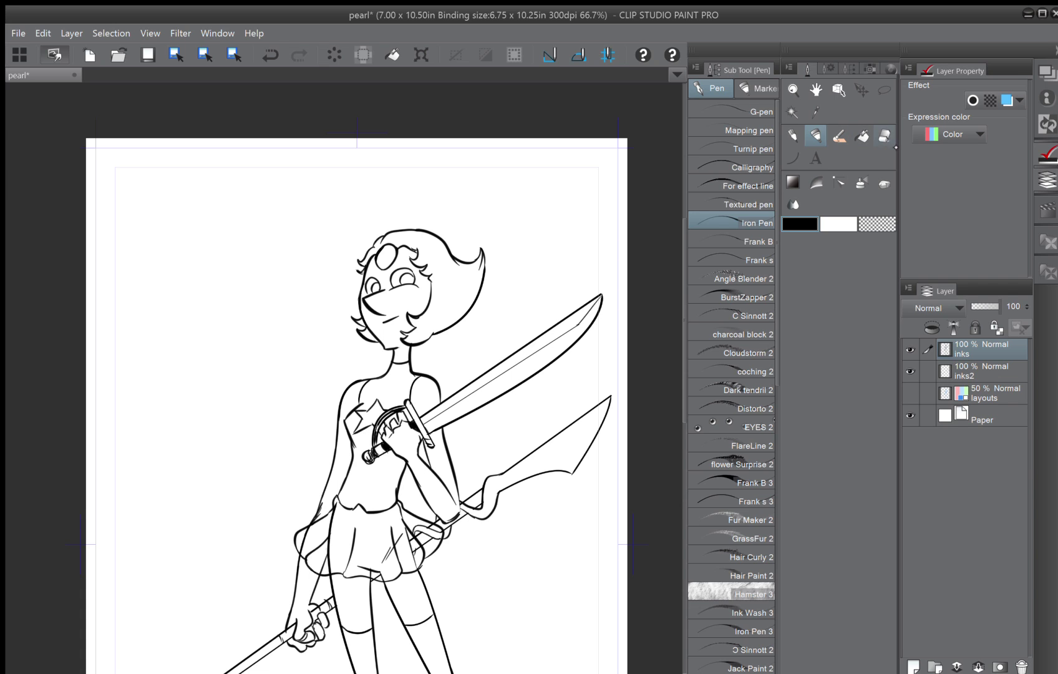
{"action": "left_click", "coordinate": [884, 145]}
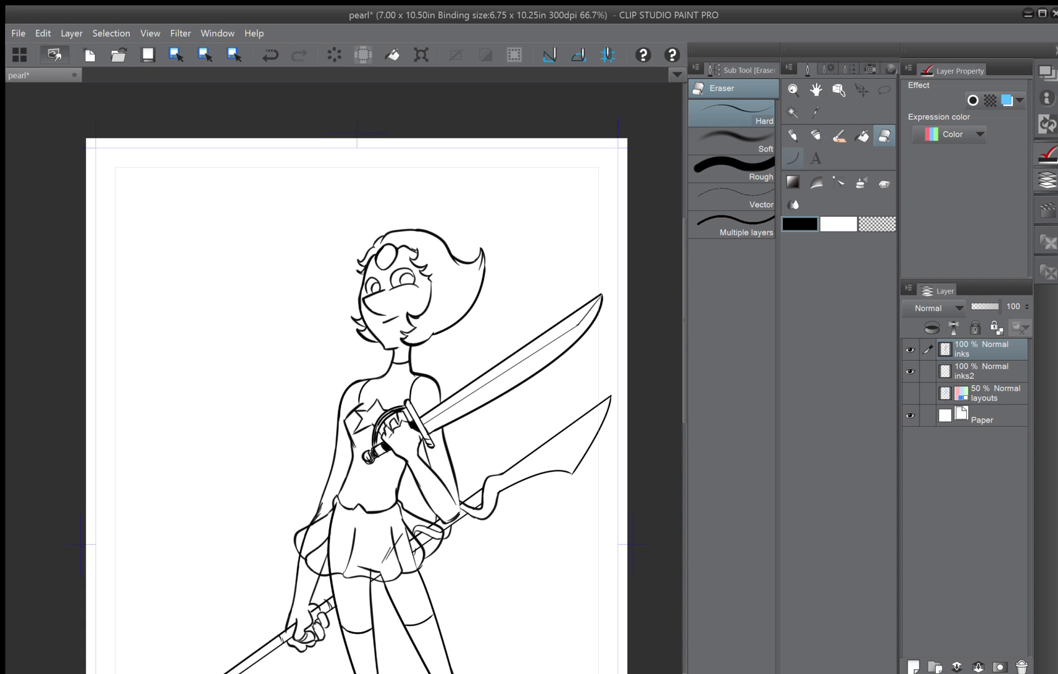
{"action": "left_click", "coordinate": [794, 158]}
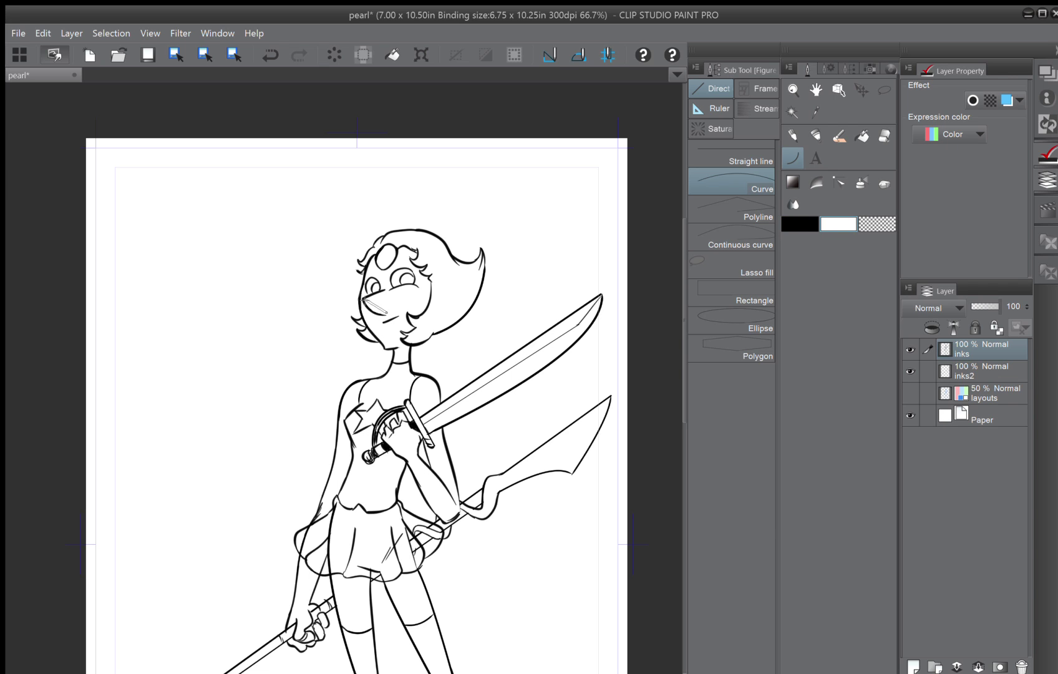
{"action": "left_click", "coordinate": [371, 313]}
{"action": "left_click_drag", "start_coordinate": [385, 315], "coordinate": [363, 299]}
{"action": "left_click", "coordinate": [371, 316]}
Review the complete inked figure on the full page.
{"action": "scroll", "coordinate": [240, 360], "scroll_direction": "down", "scroll_amount": 2}
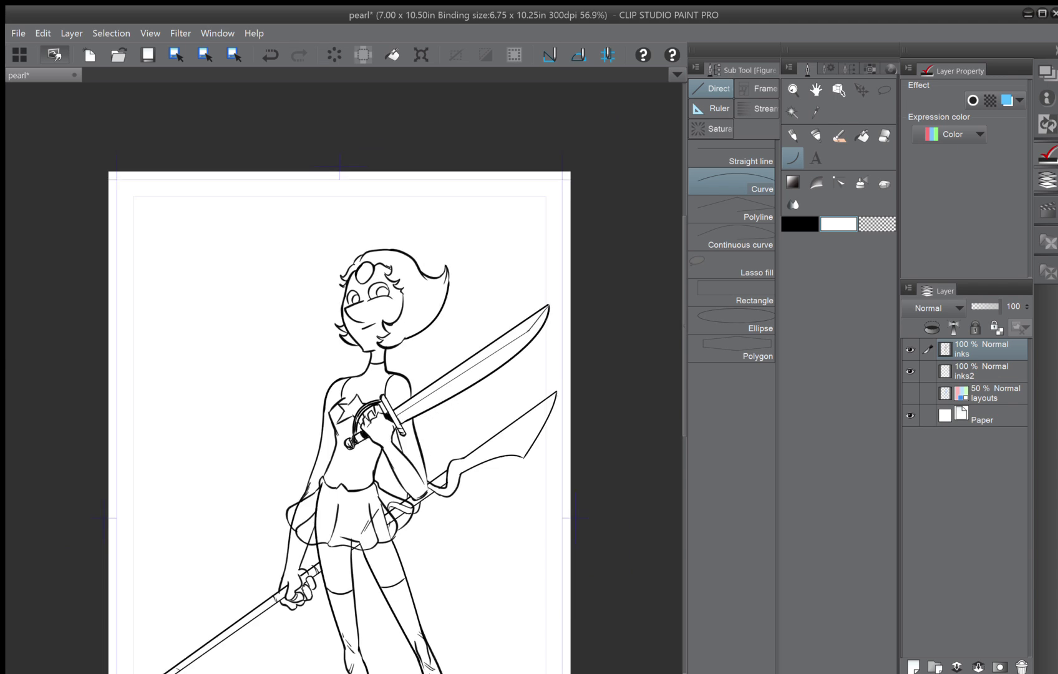
{"action": "left_click_drag", "start_coordinate": [240, 360], "coordinate": [302, 282]}
{"action": "scroll", "coordinate": [255, 359], "scroll_direction": "down", "scroll_amount": 2}
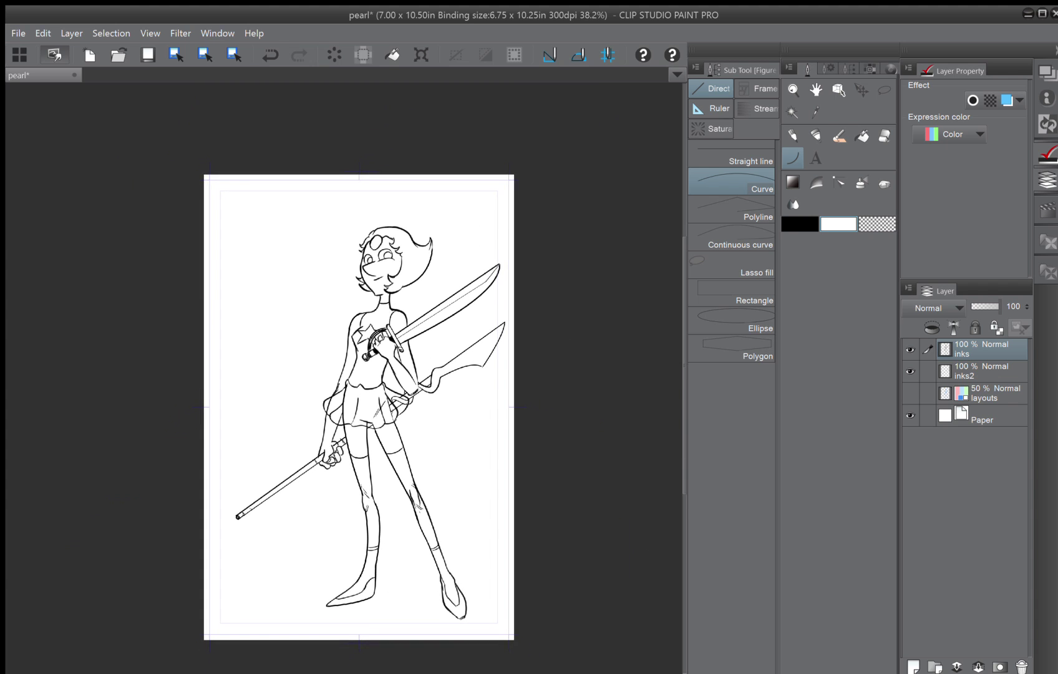
{"action": "left_click_drag", "start_coordinate": [254, 359], "coordinate": [248, 322]}
{"action": "scroll", "coordinate": [248, 321], "scroll_direction": "up", "scroll_amount": 2}
{"action": "key", "text": "ctrl+minus"}
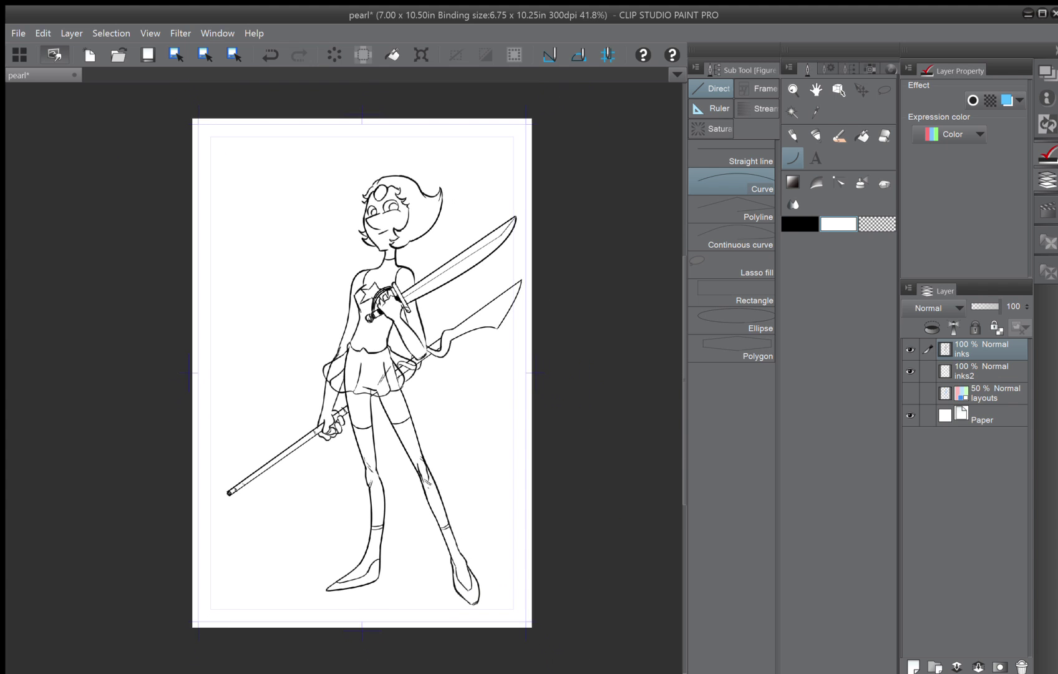